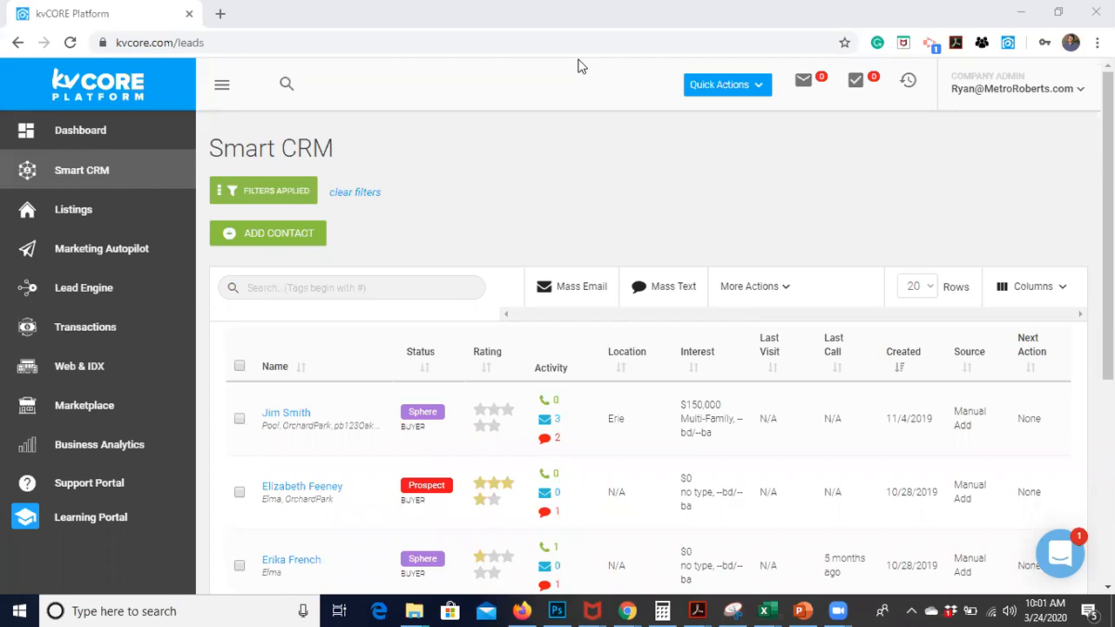
left_click(786, 226)
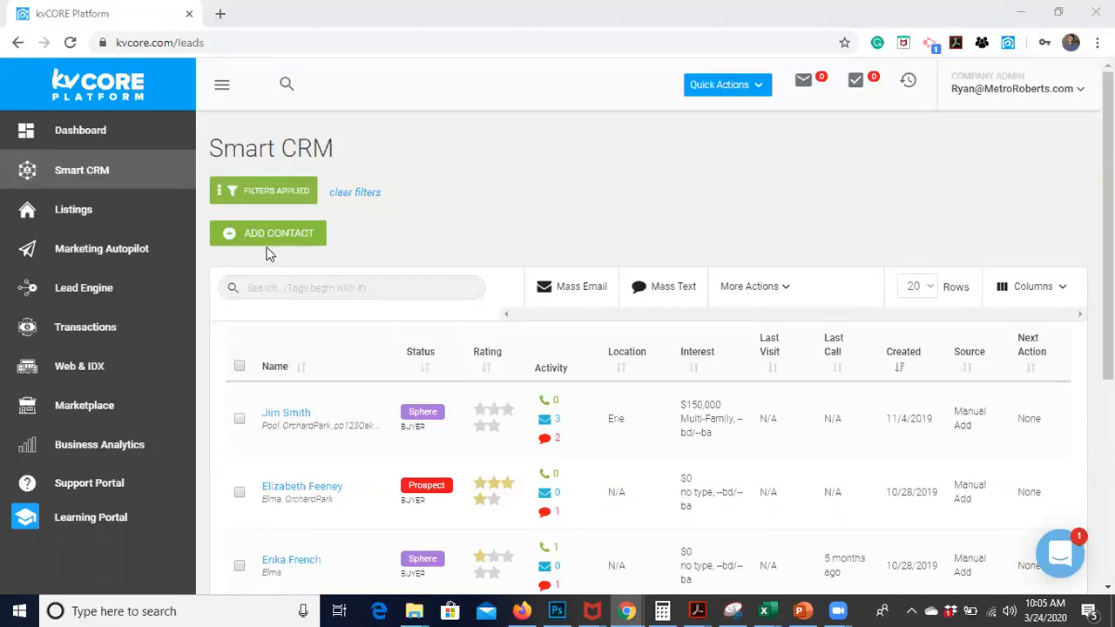
left_click(294, 237)
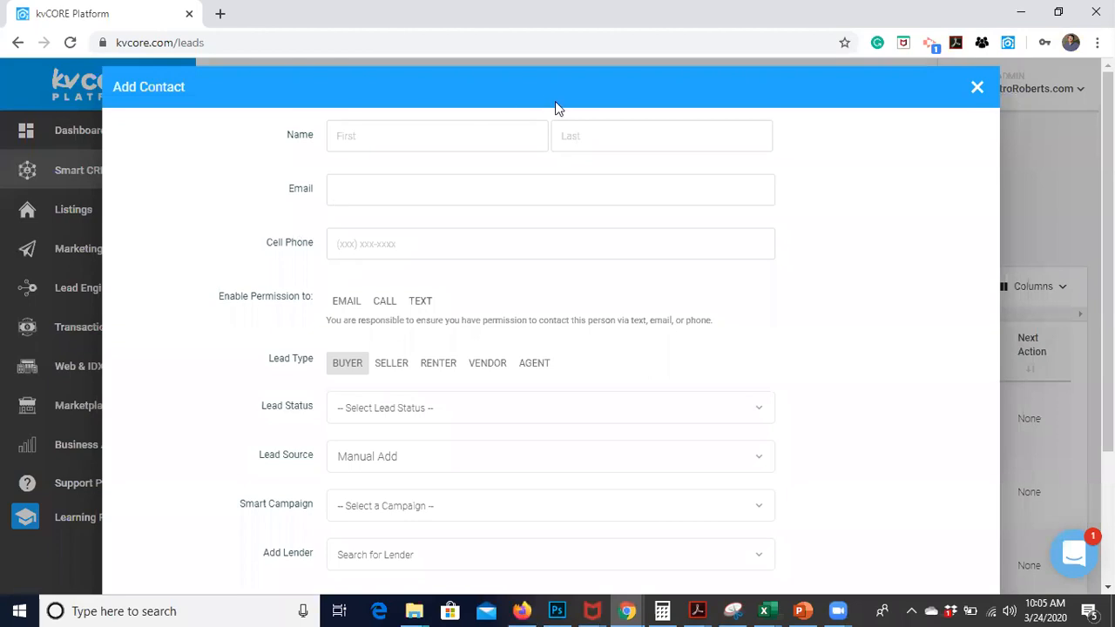
left_click(977, 88)
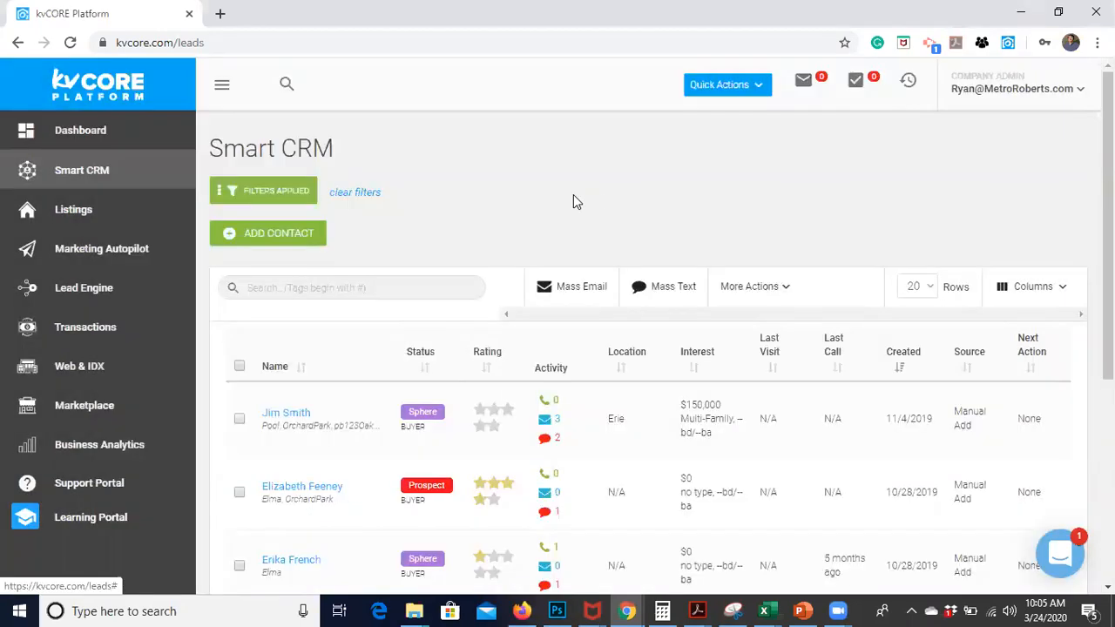
Step: Open the Add Contact form and try Seller as an additional lead type before deselecting it
left_click(266, 247)
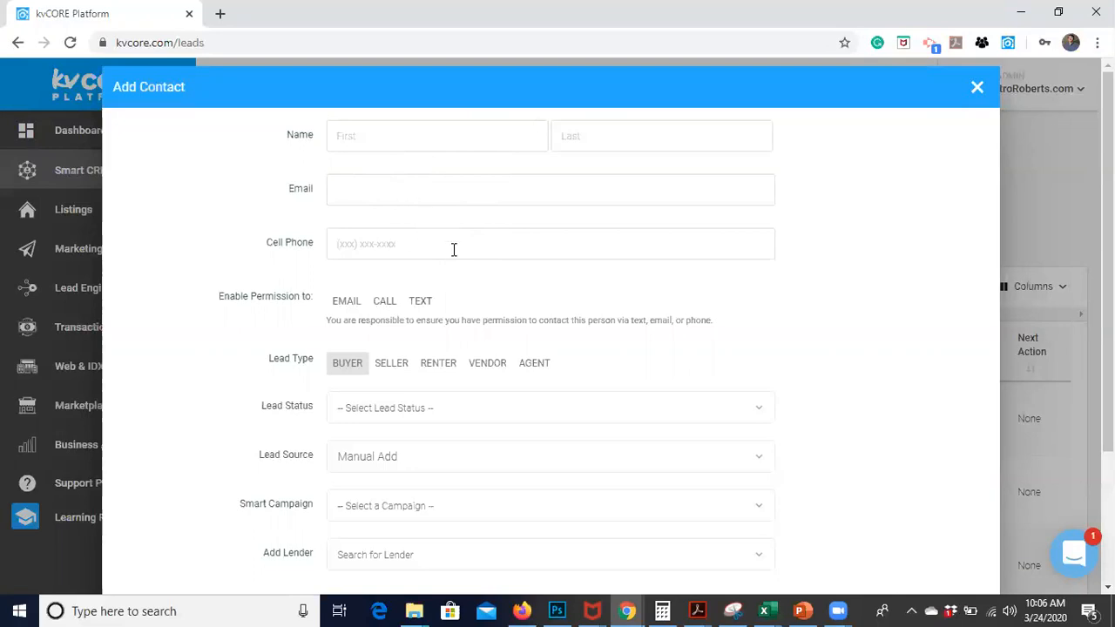
scroll(453, 250, "down", 1)
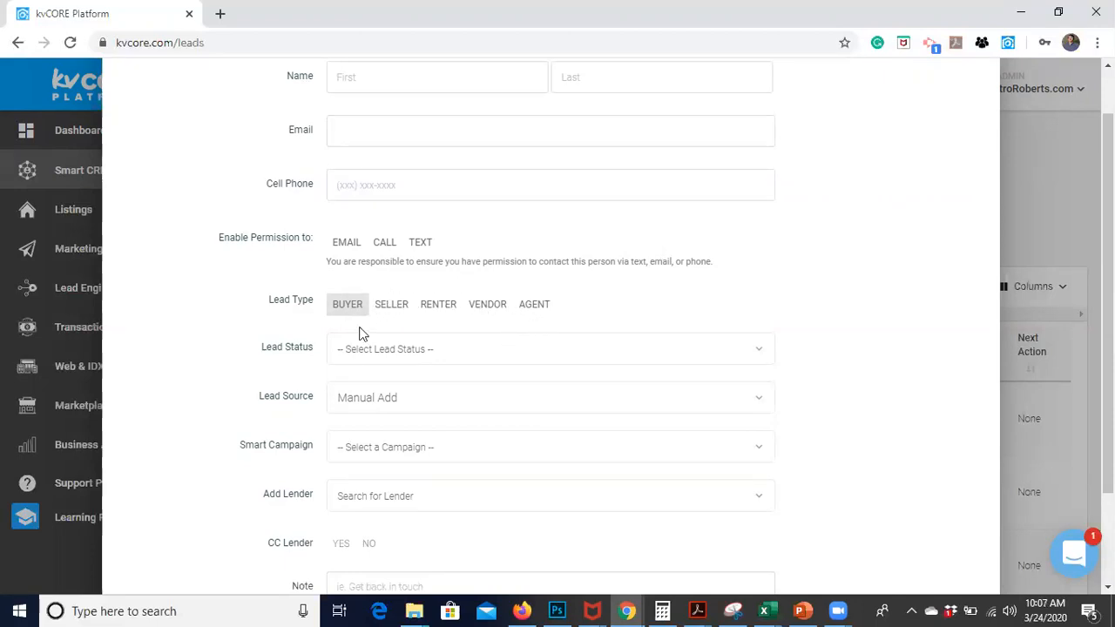
left_click(392, 312)
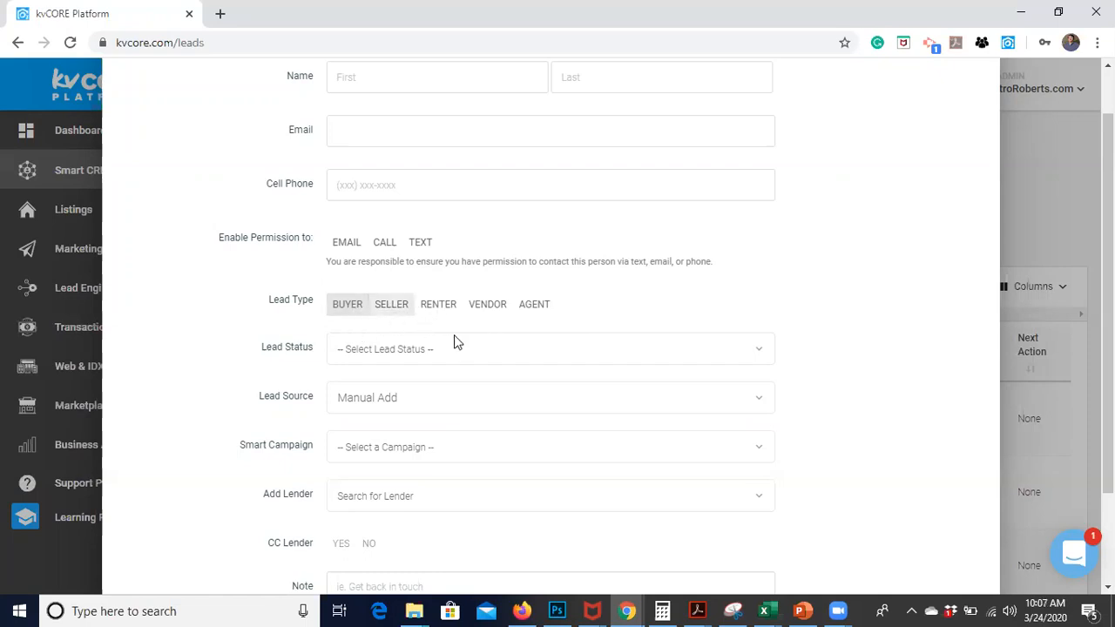
left_click(385, 312)
Step: Review the available Lead Status options for the new contact without choosing one
scroll(470, 408, "down", 1)
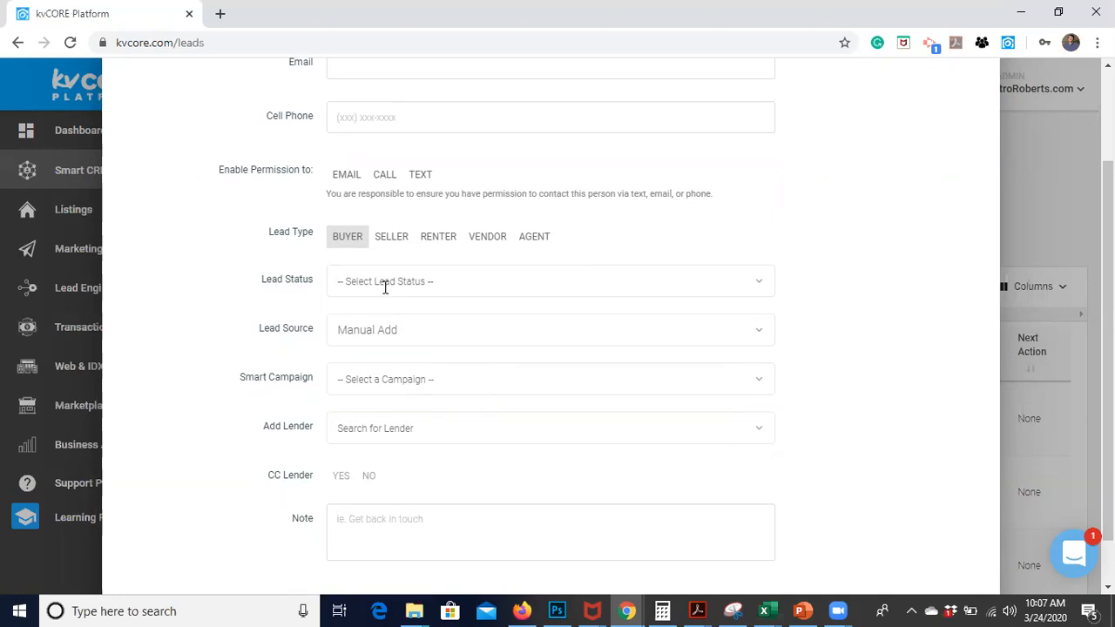
left_click(437, 281)
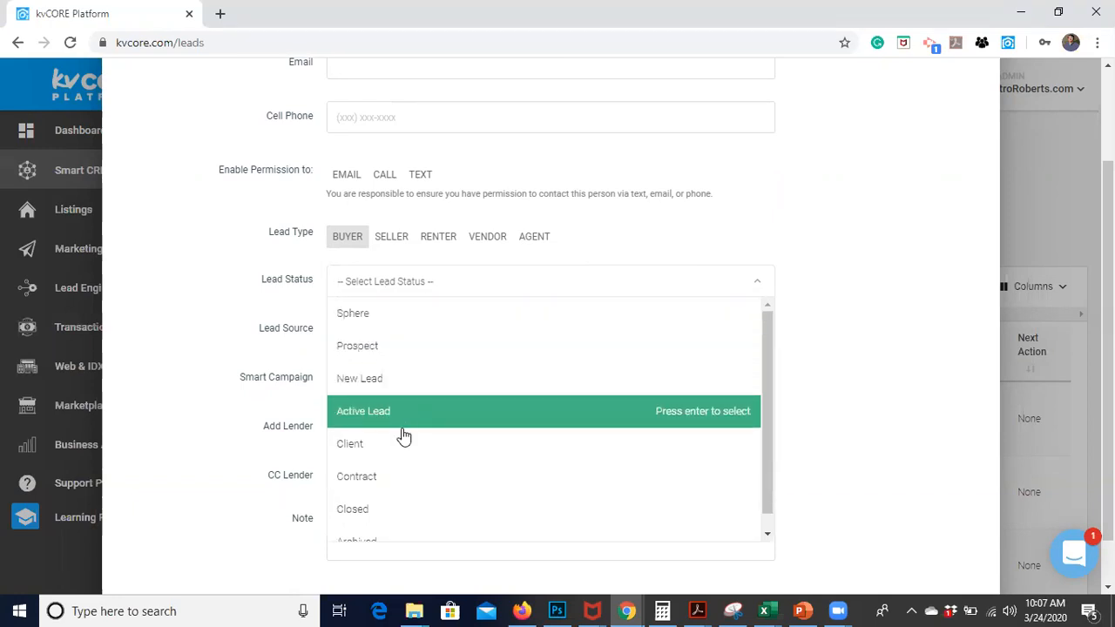
scroll(405, 484, "down", 1)
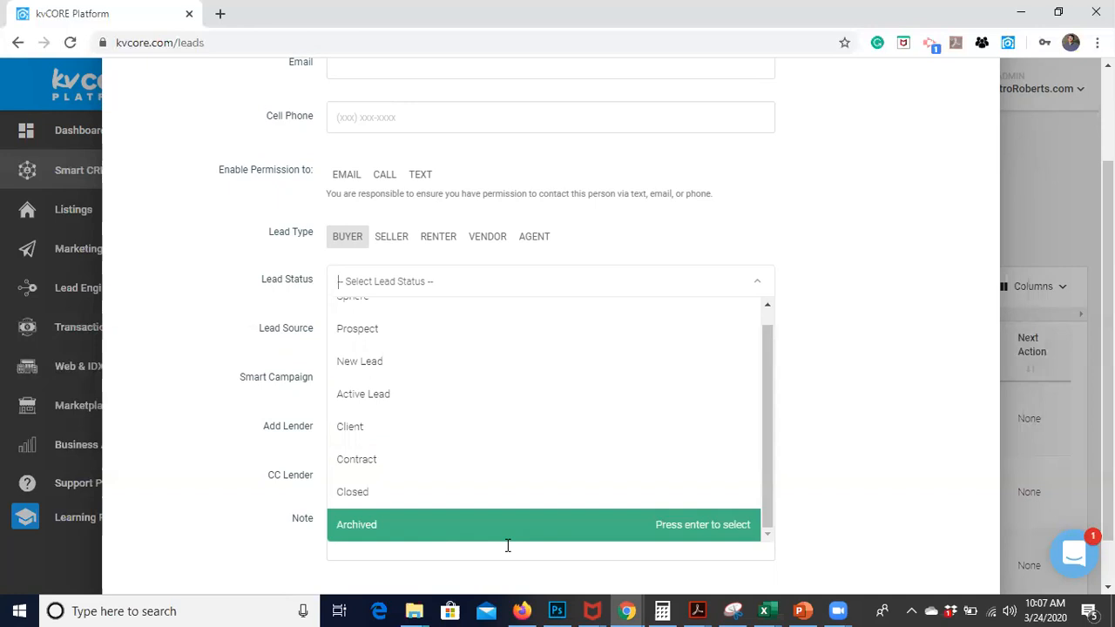
key("Up")
key("Up")
key("Up")
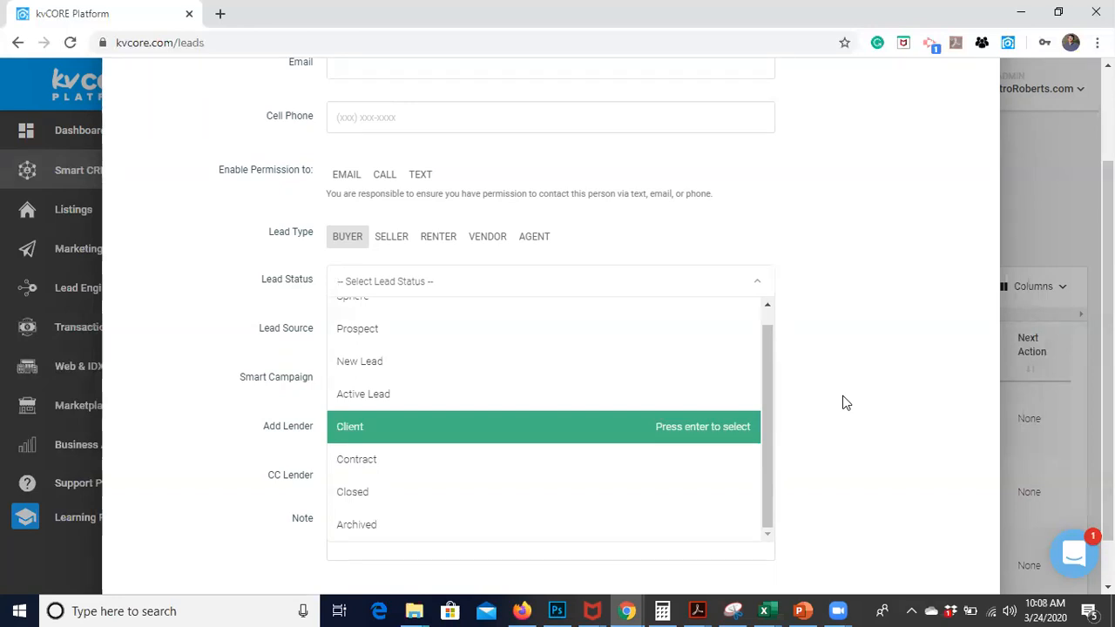
left_click(852, 418)
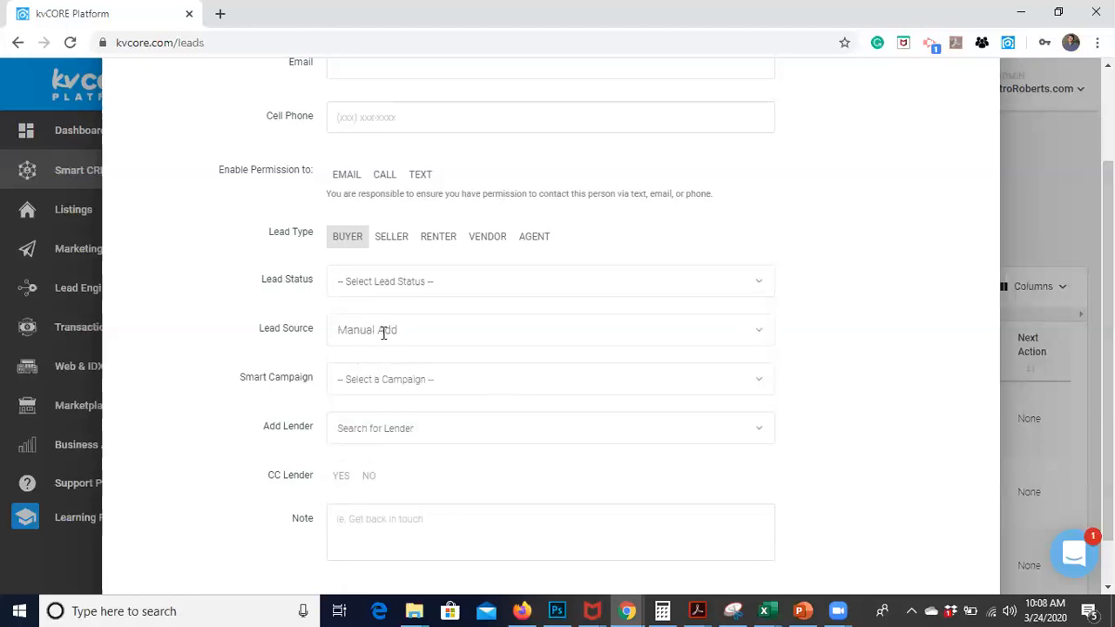
Step: Review the Lead Source options and the remaining contact fields, and cancel the Add Contact form
left_click(402, 336)
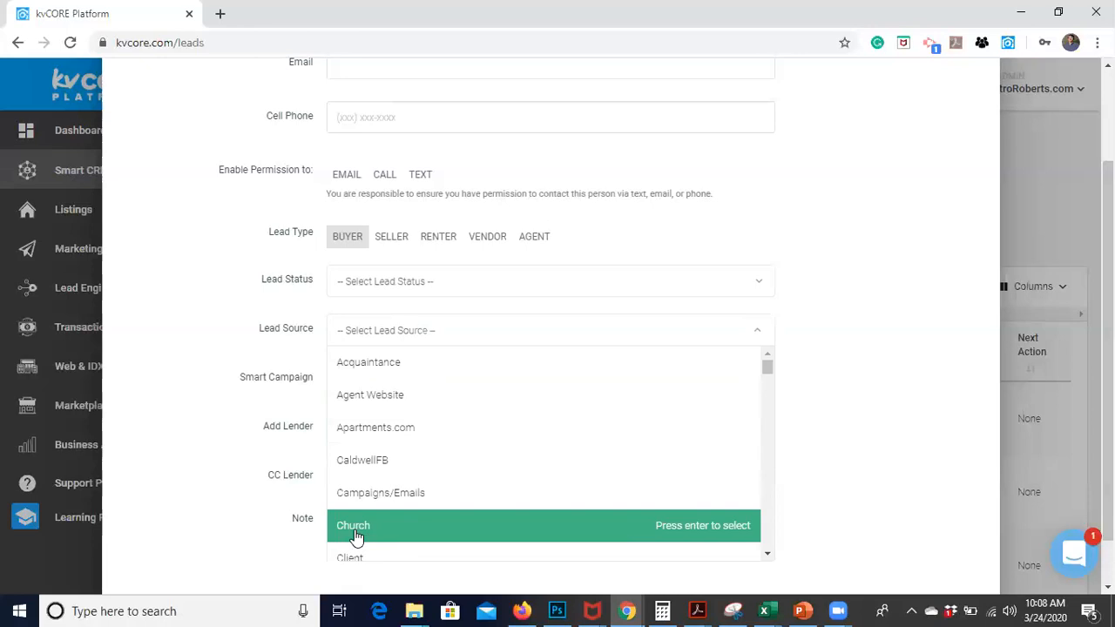
left_click(228, 409)
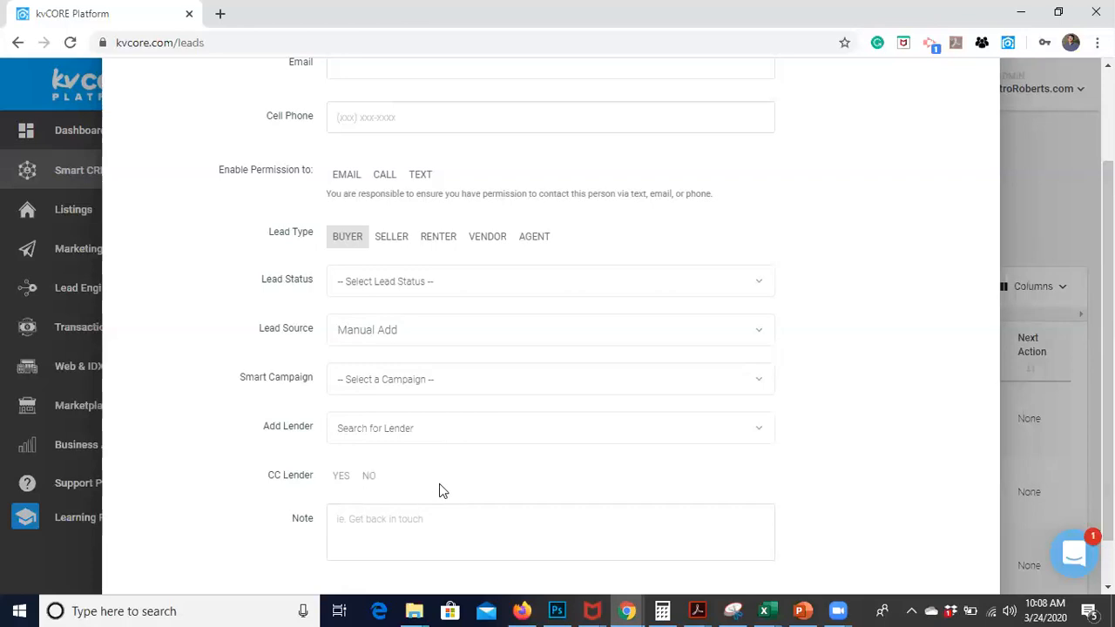
scroll(441, 488, "down", 1)
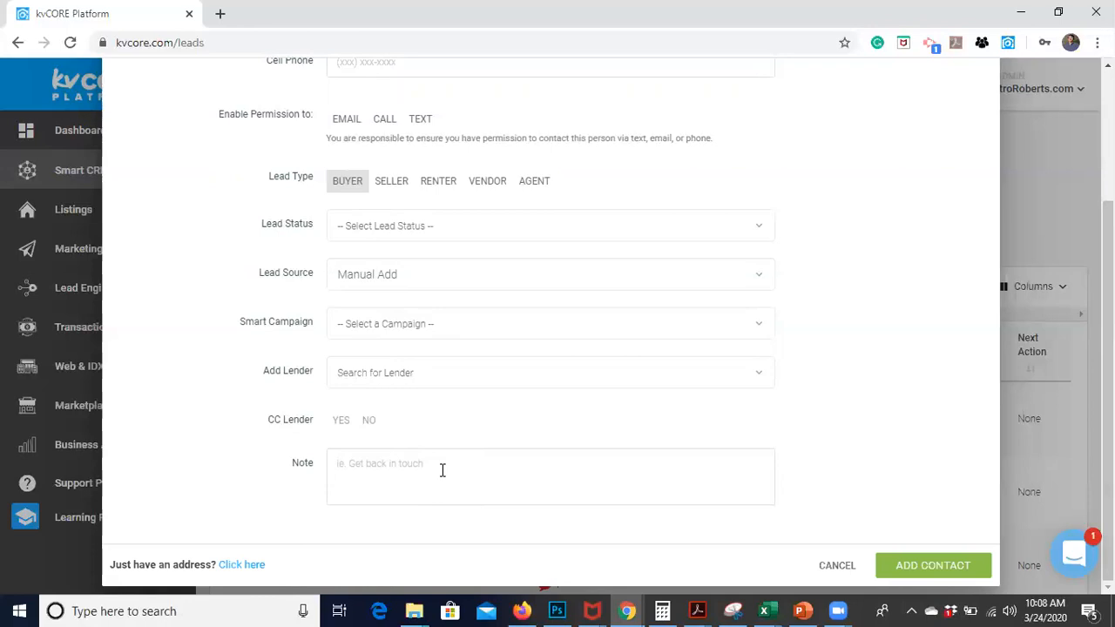
left_click(839, 565)
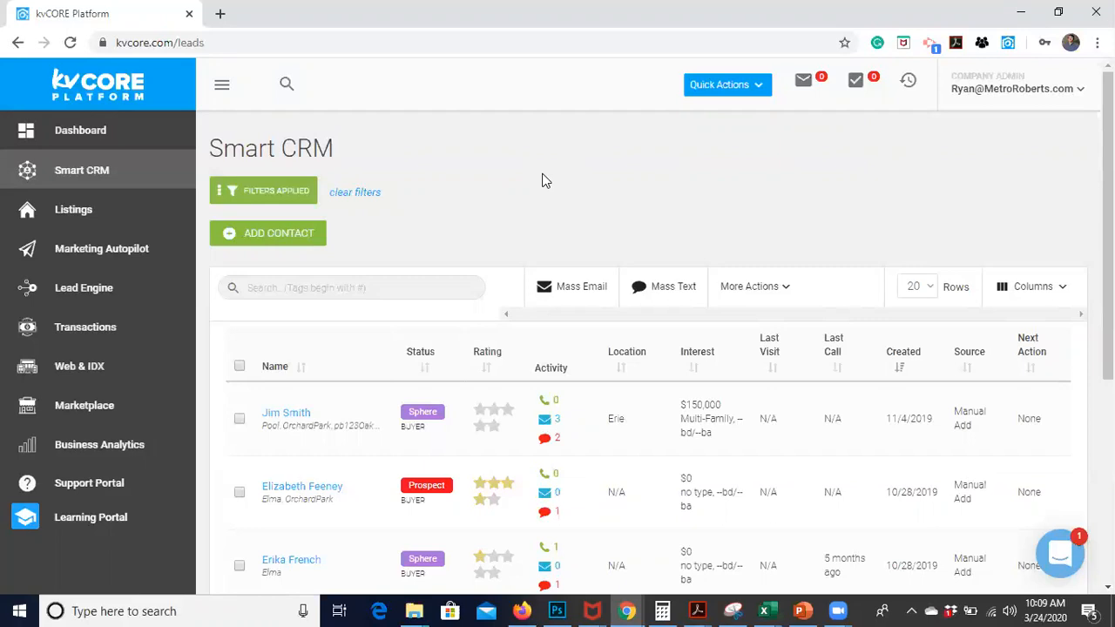
Step: Look through the Smart CRM lead list, including each contact's status, rating and activity
scroll(542, 180, "down", 2)
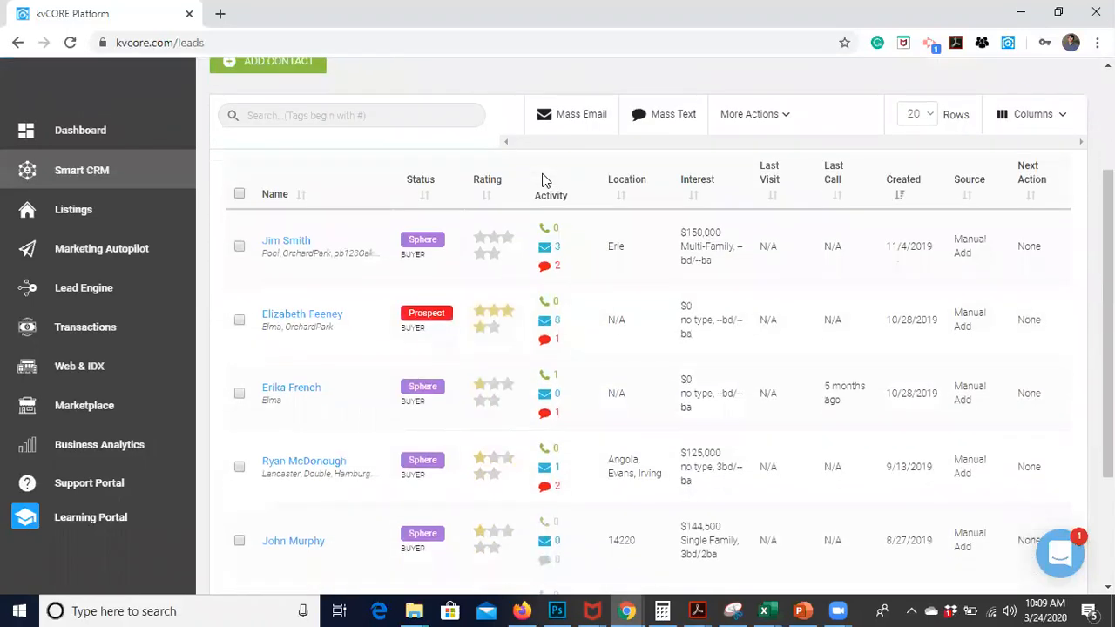
scroll(369, 404, "down", 2)
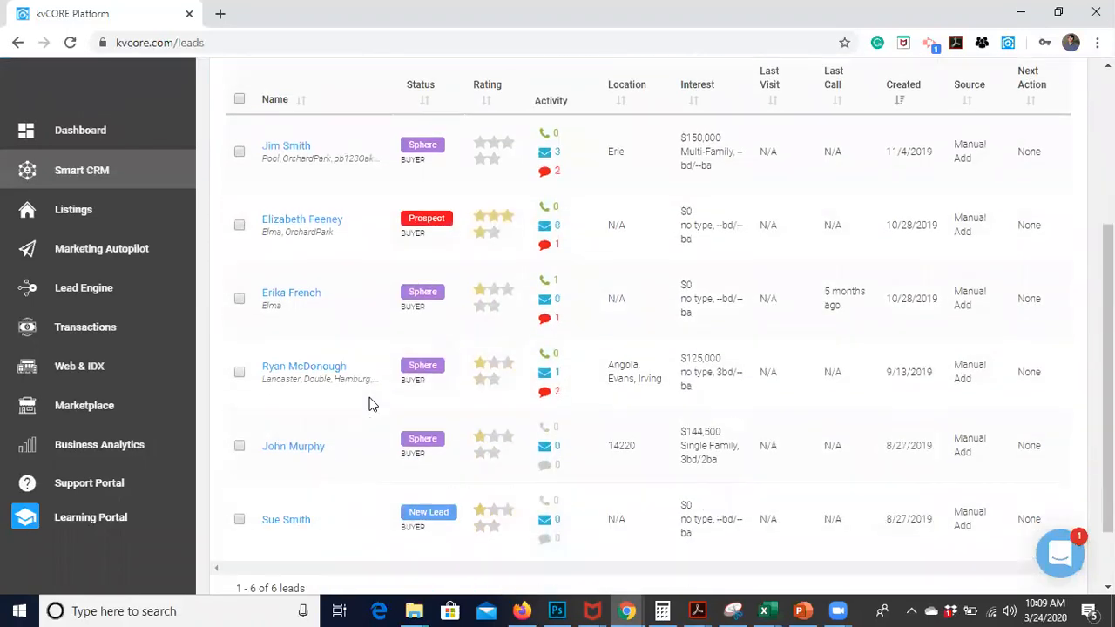
scroll(369, 403, "down", 1)
scroll(369, 403, "up", 1)
scroll(369, 403, "down", 1)
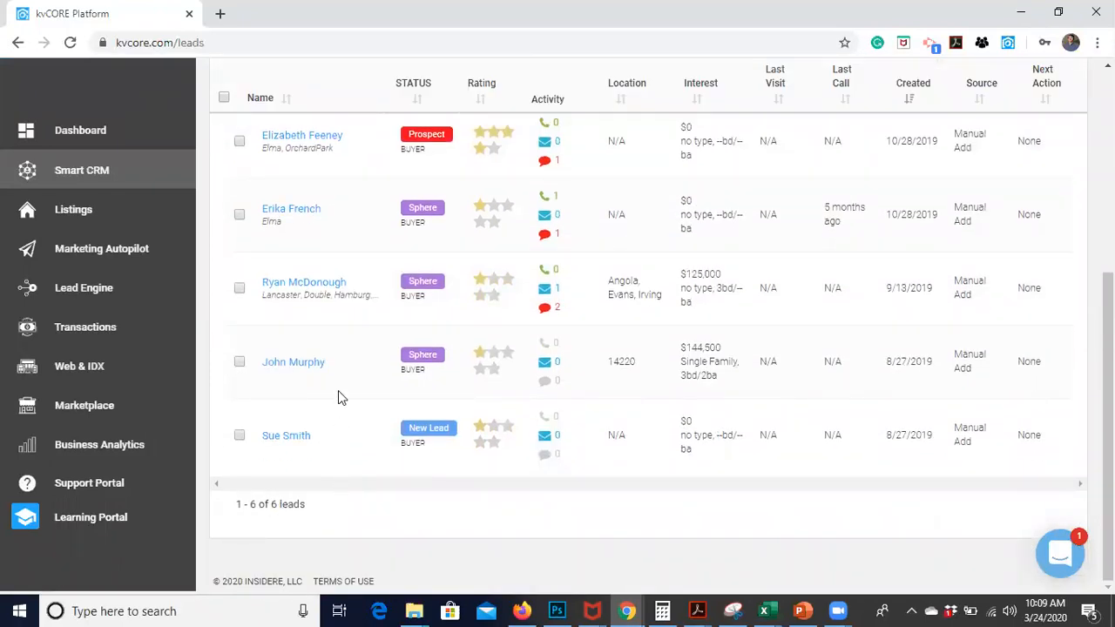
scroll(338, 390, "up", 1)
scroll(338, 395, "up", 1)
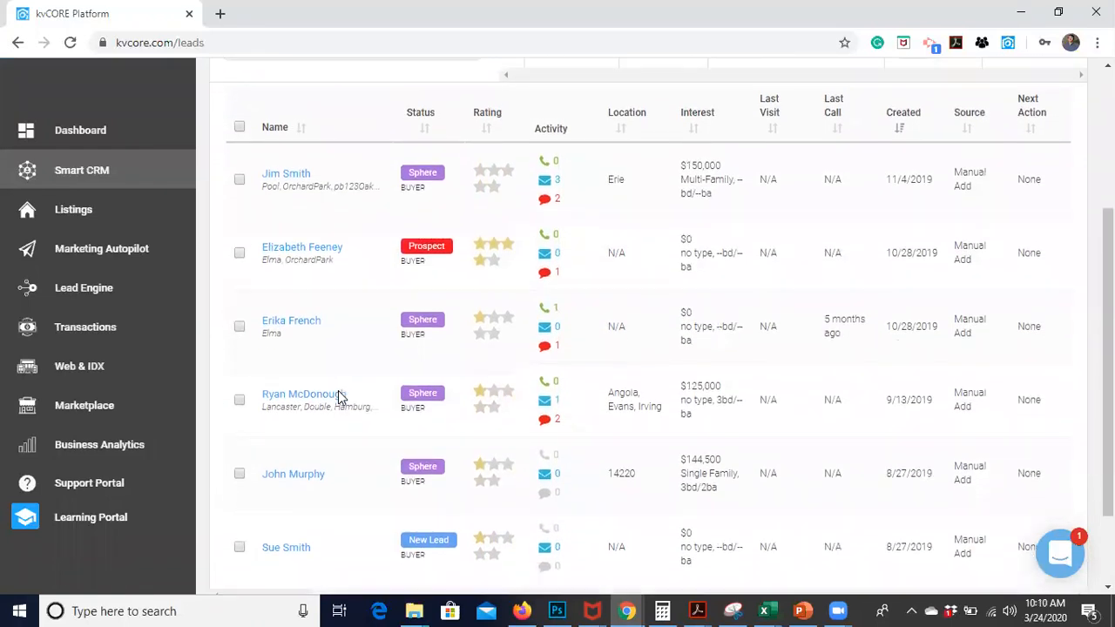
scroll(339, 398, "up", 2)
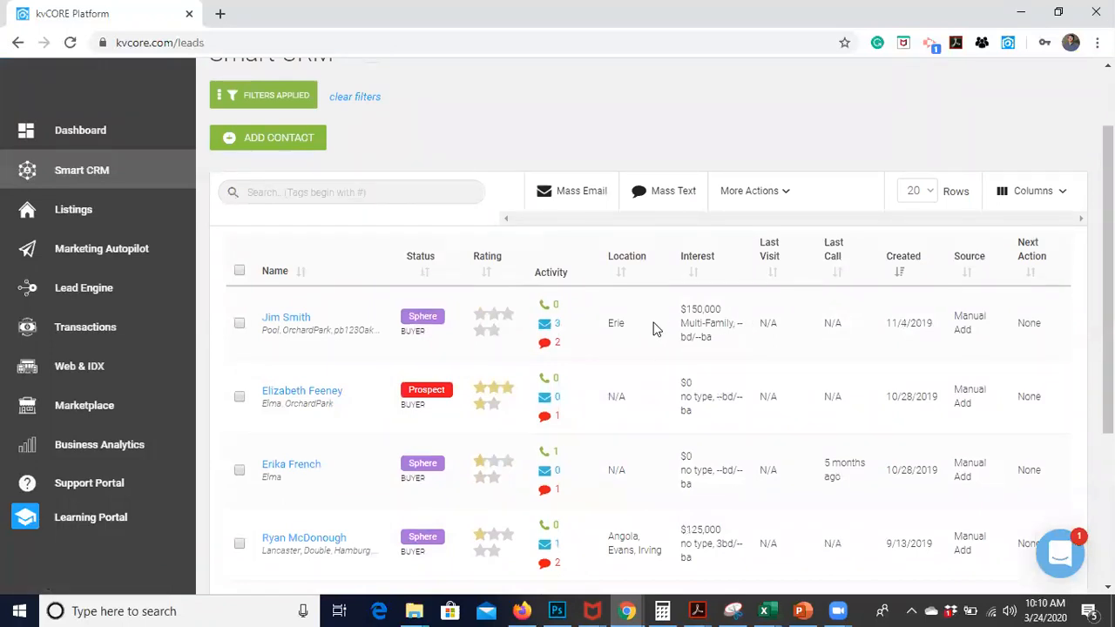
Step: Examine the call, email and text entries in the Activity column for the listed leads
mouse_move(564, 331)
mouse_move(552, 352)
mouse_move(562, 388)
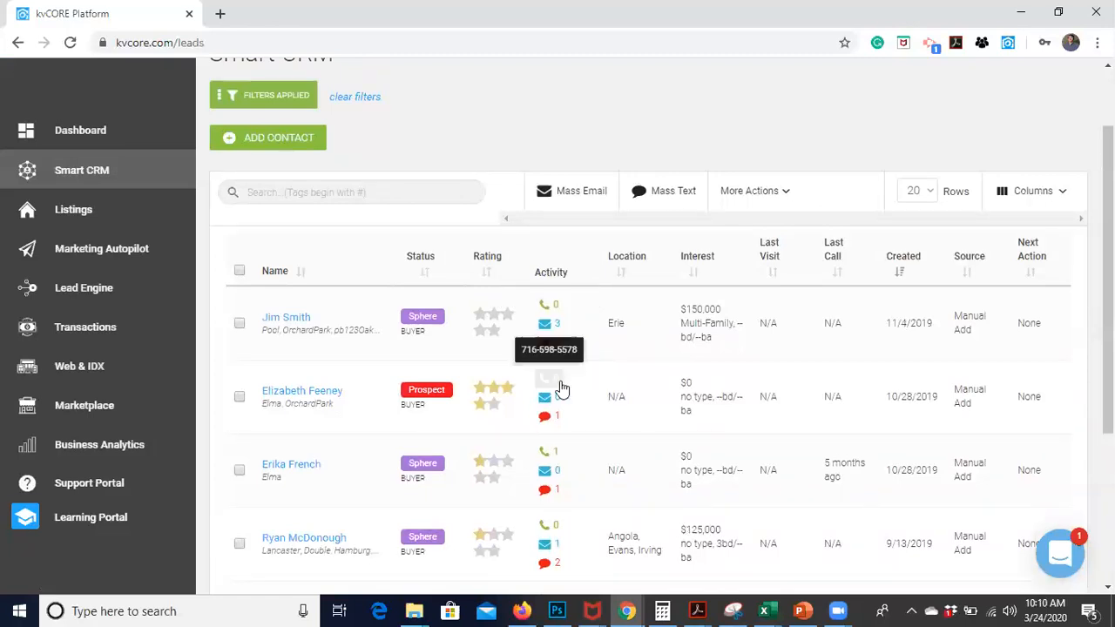
scroll(584, 405, "down", 1)
mouse_move(555, 423)
scroll(592, 465, "down", 1)
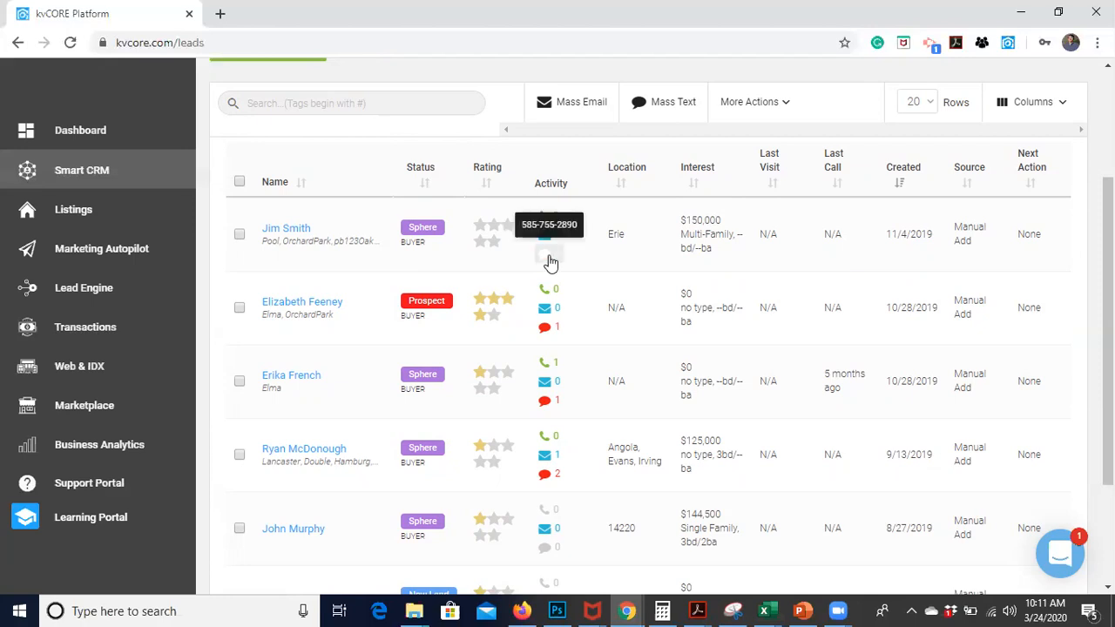
scroll(597, 407, "down", 1)
scroll(598, 408, "down", 1)
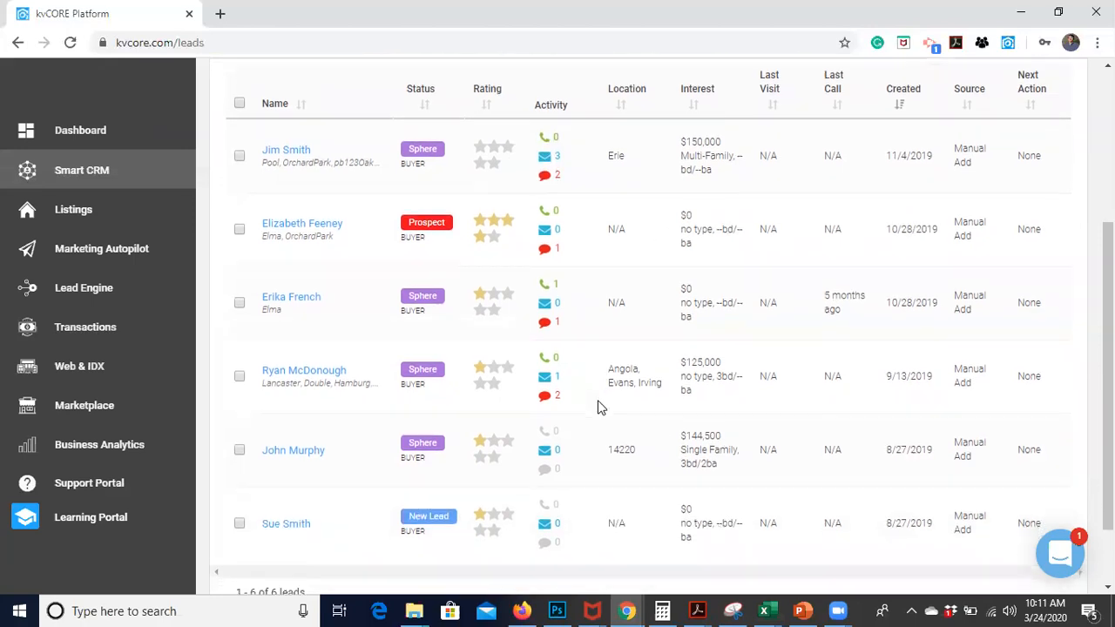
scroll(958, 174, "up", 3)
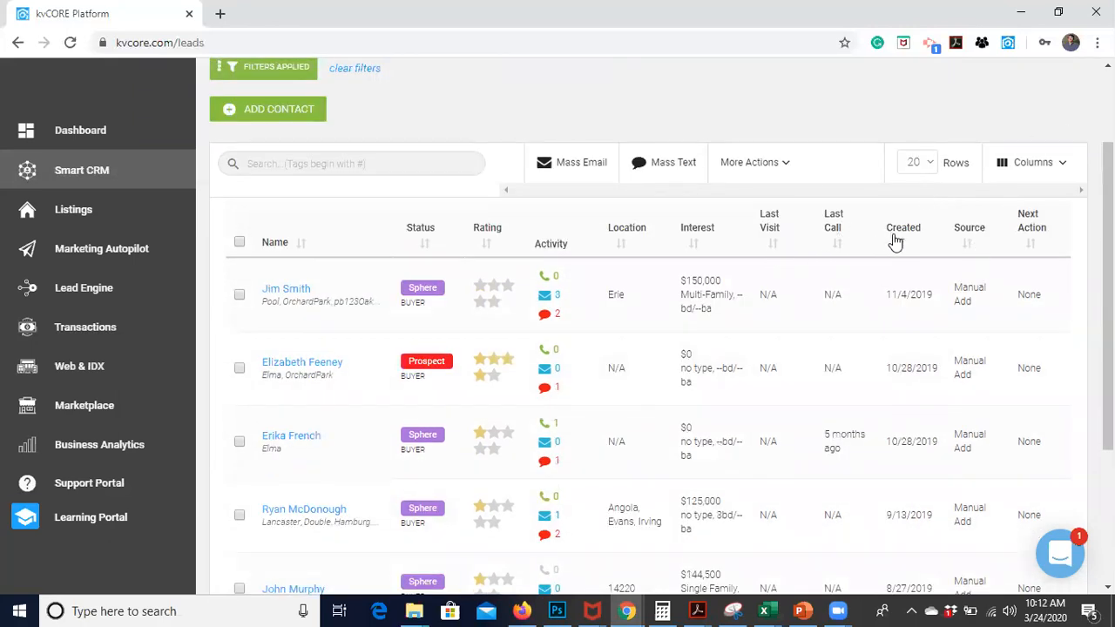
Step: Add the Capture Method column to the Smart CRM lead table
left_click(1045, 162)
scroll(1017, 351, "down", 1)
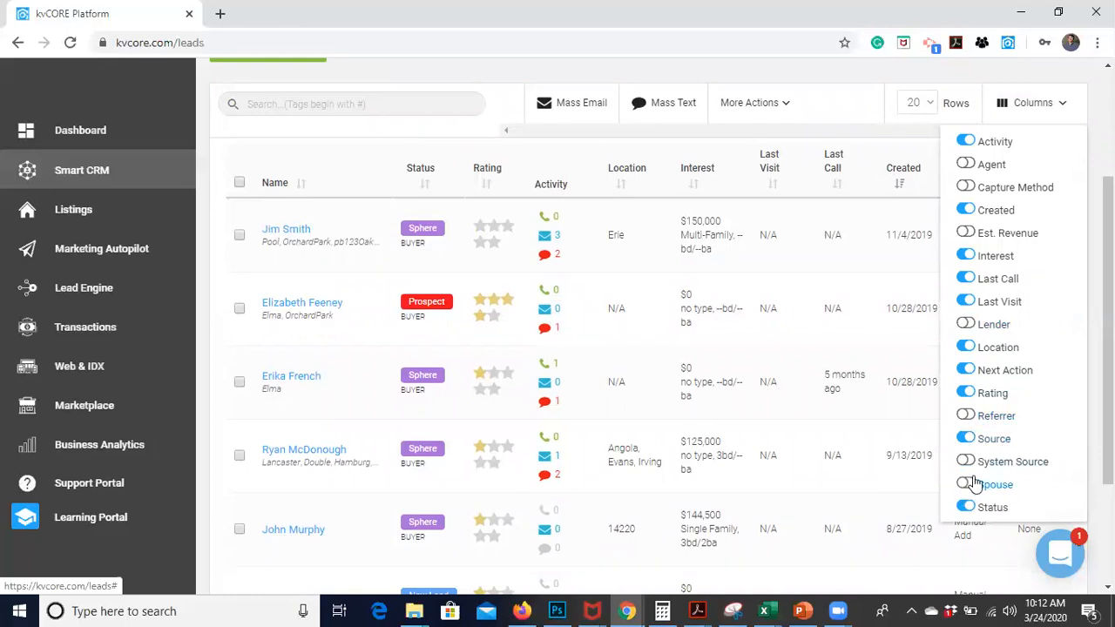
scroll(1006, 340, "up", 1)
scroll(1005, 339, "up", 1)
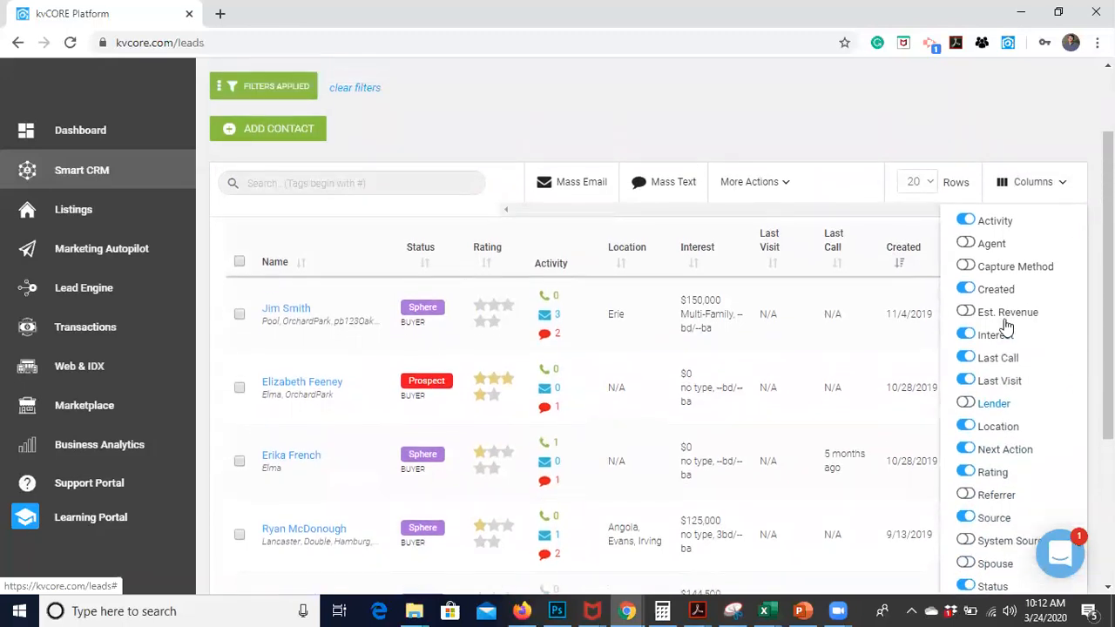
left_click(965, 274)
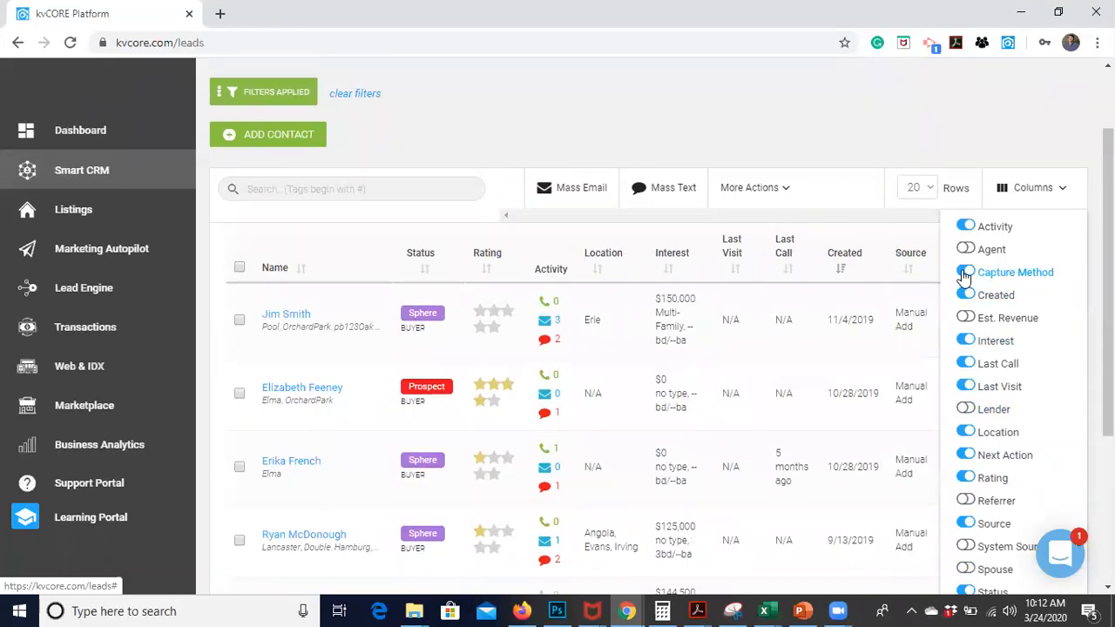
left_click(982, 125)
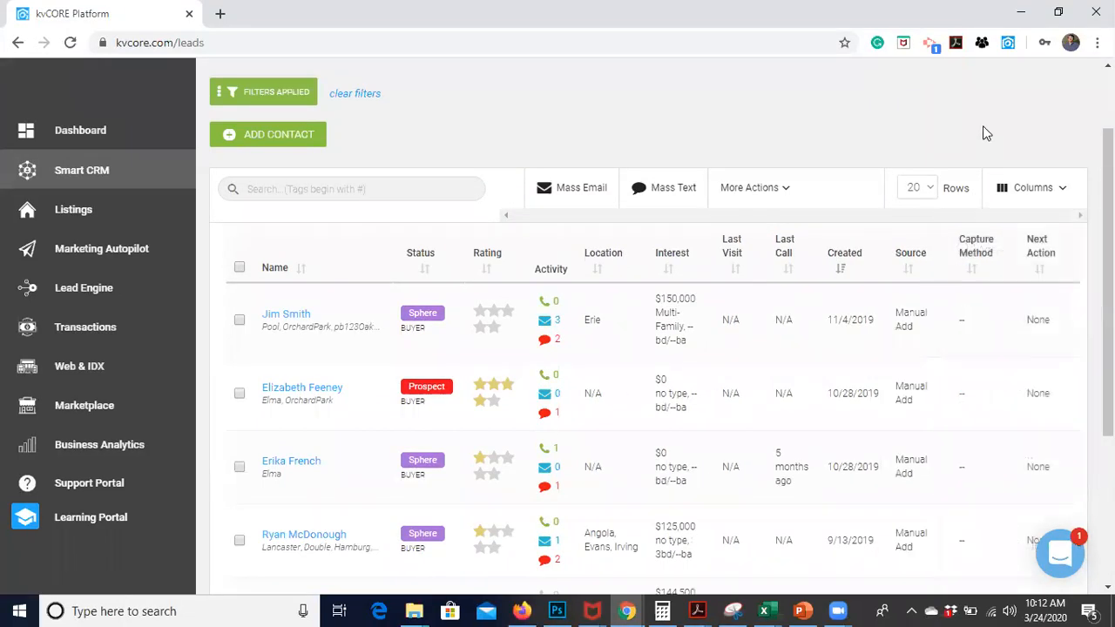
Step: Review the lead table with its column options and hide the Created column
scroll(1026, 349, "down", 3)
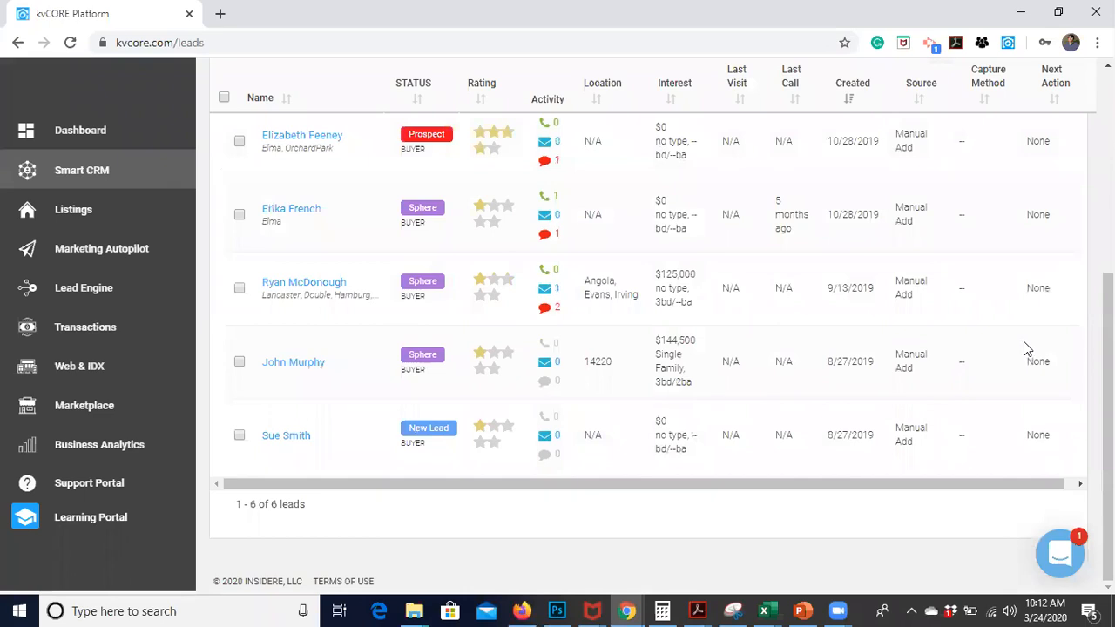
scroll(965, 190, "up", 3)
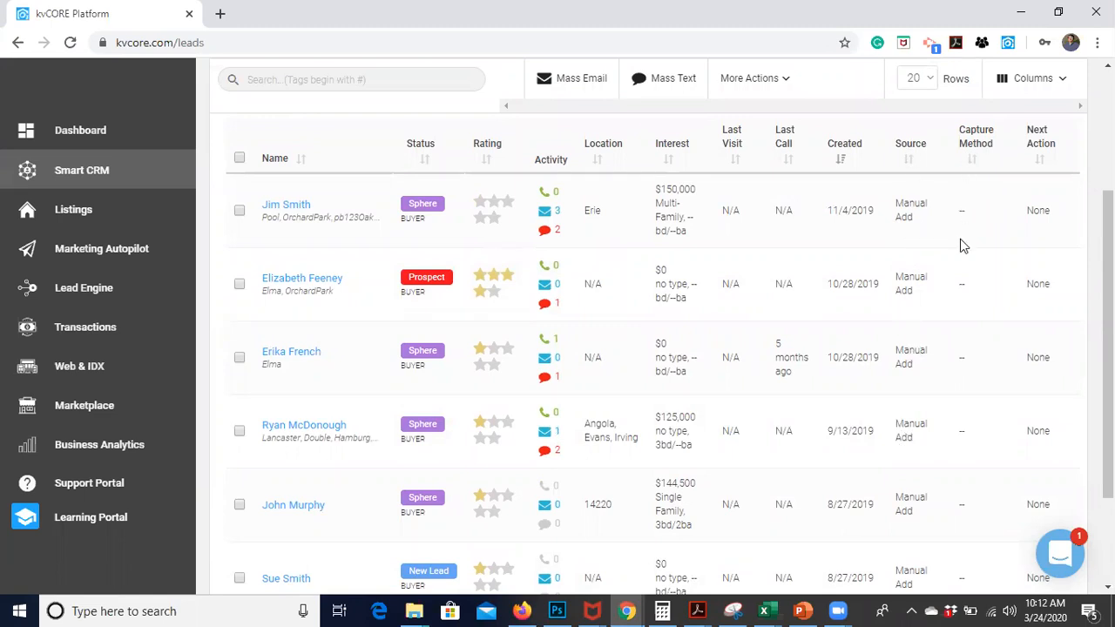
scroll(958, 239, "up", 2)
left_click(1017, 183)
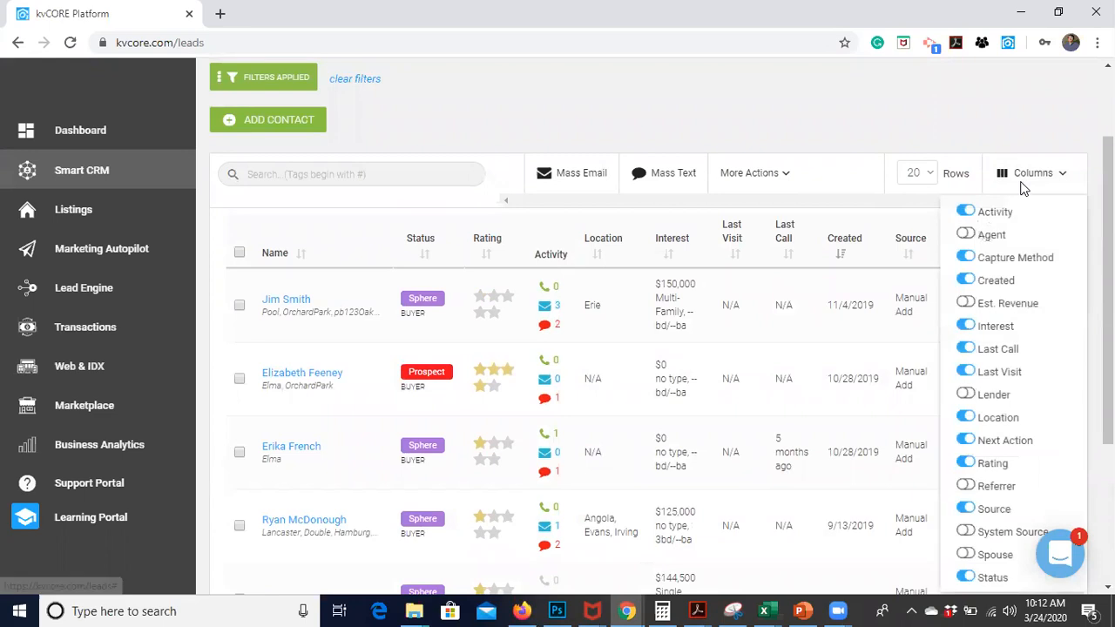
scroll(998, 339, "down", 1)
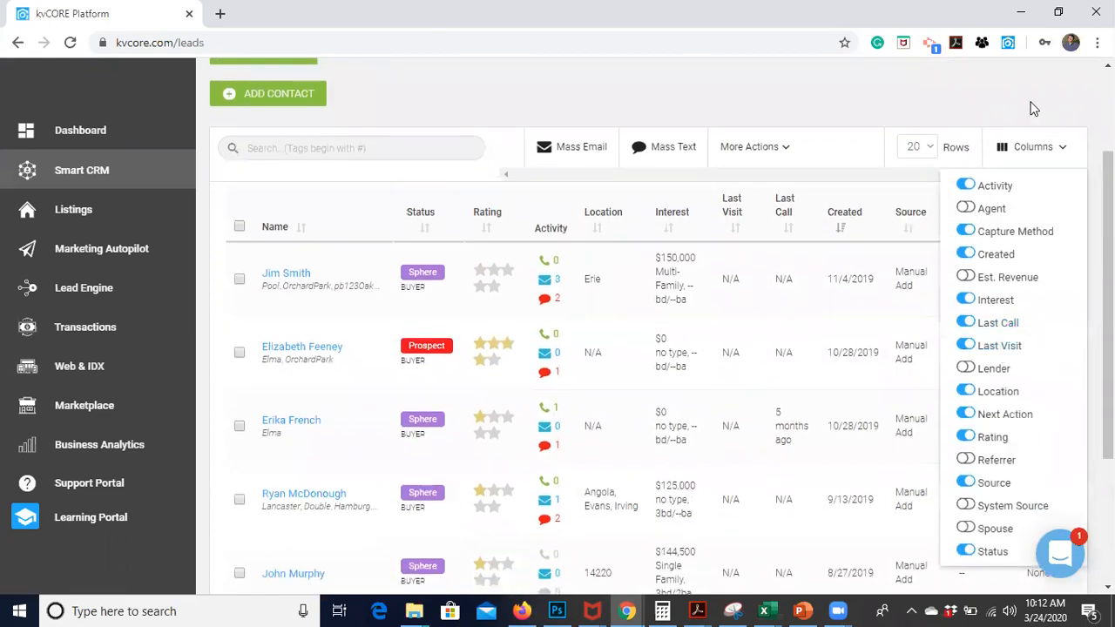
left_click(1034, 108)
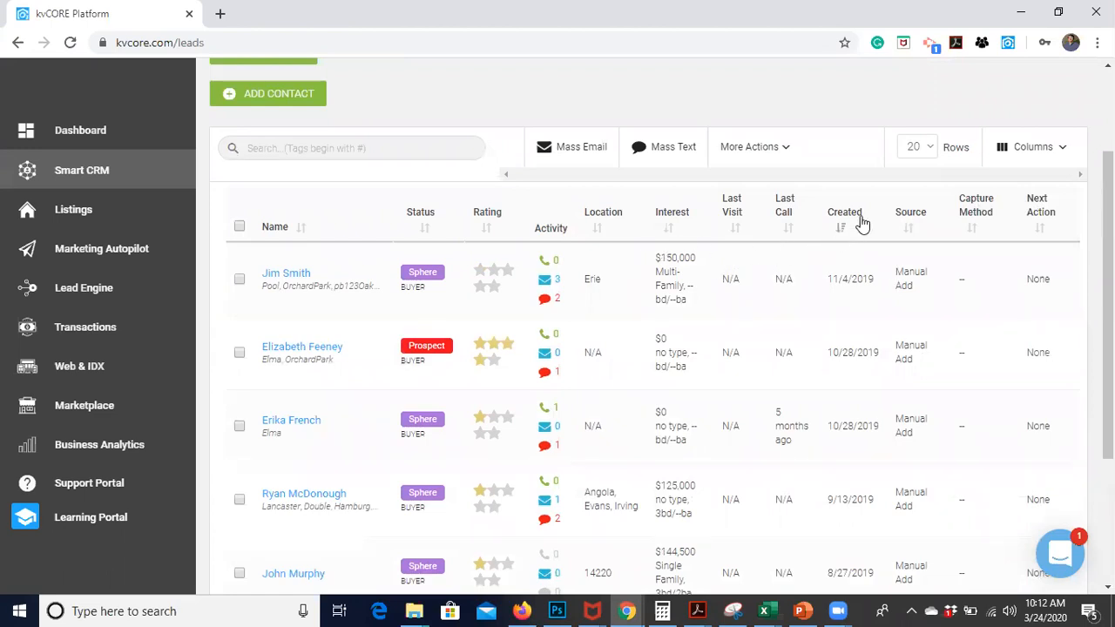
left_click(1021, 147)
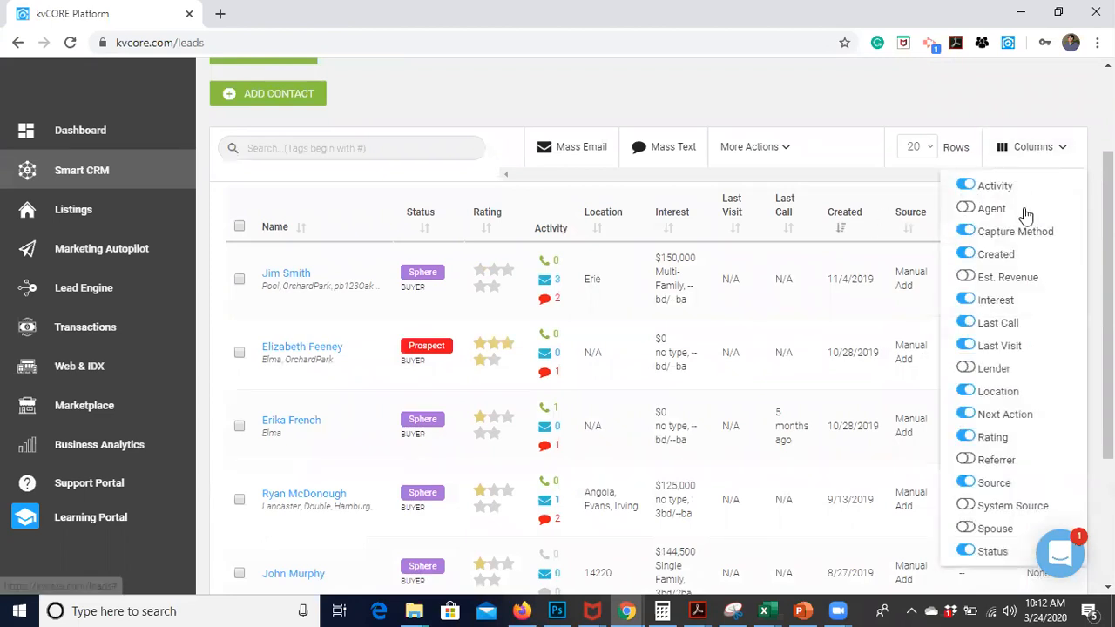
left_click(976, 254)
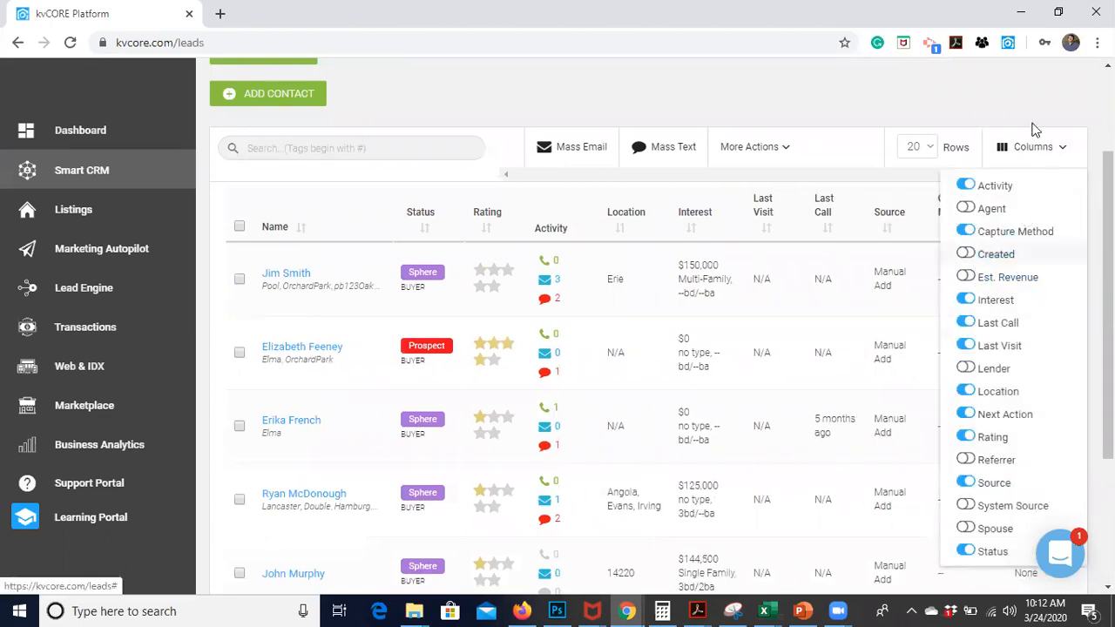
Step: Close the column options and examine the lead table's rows-per-page choices and the end of the lead list
left_click(1022, 122)
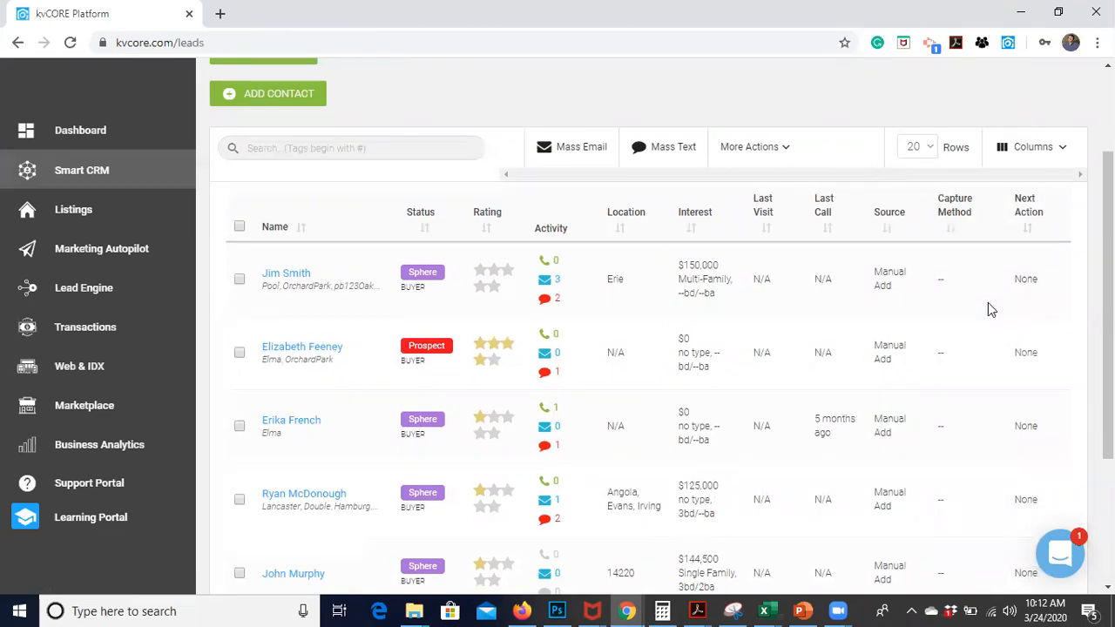
scroll(987, 310, "down", 1)
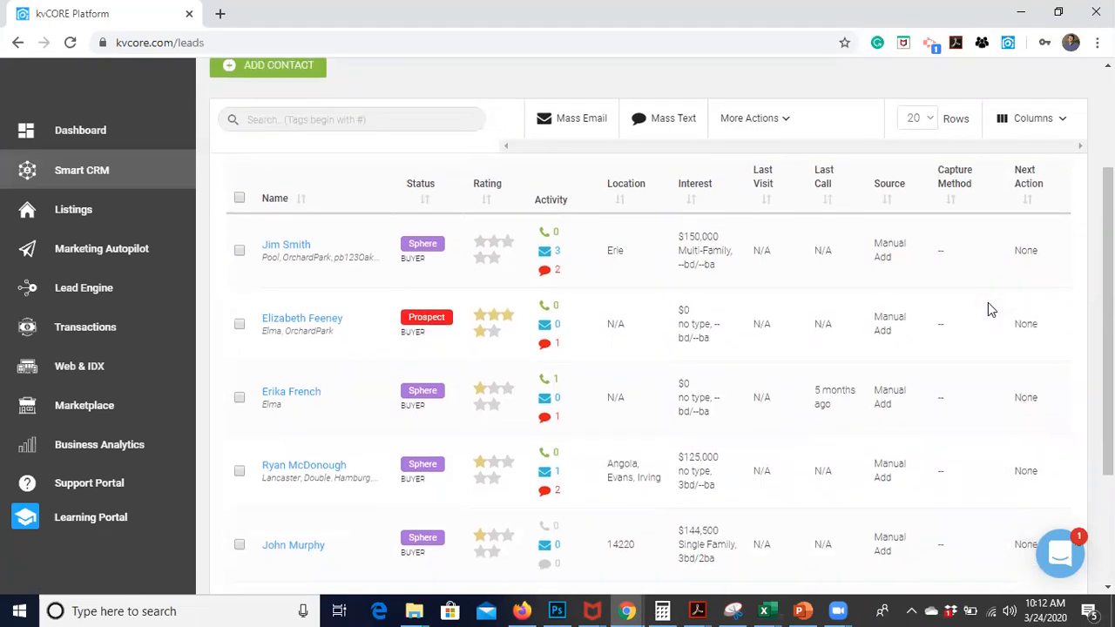
scroll(987, 309, "up", 2)
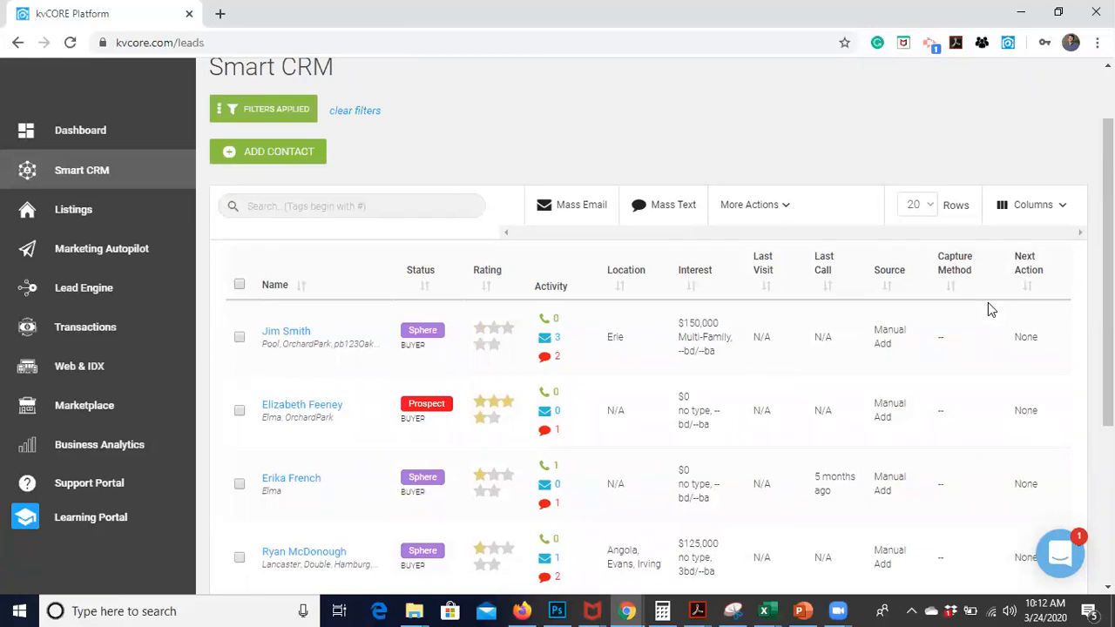
left_click(930, 213)
left_click(908, 123)
scroll(903, 314, "down", 3)
scroll(903, 319, "up", 3)
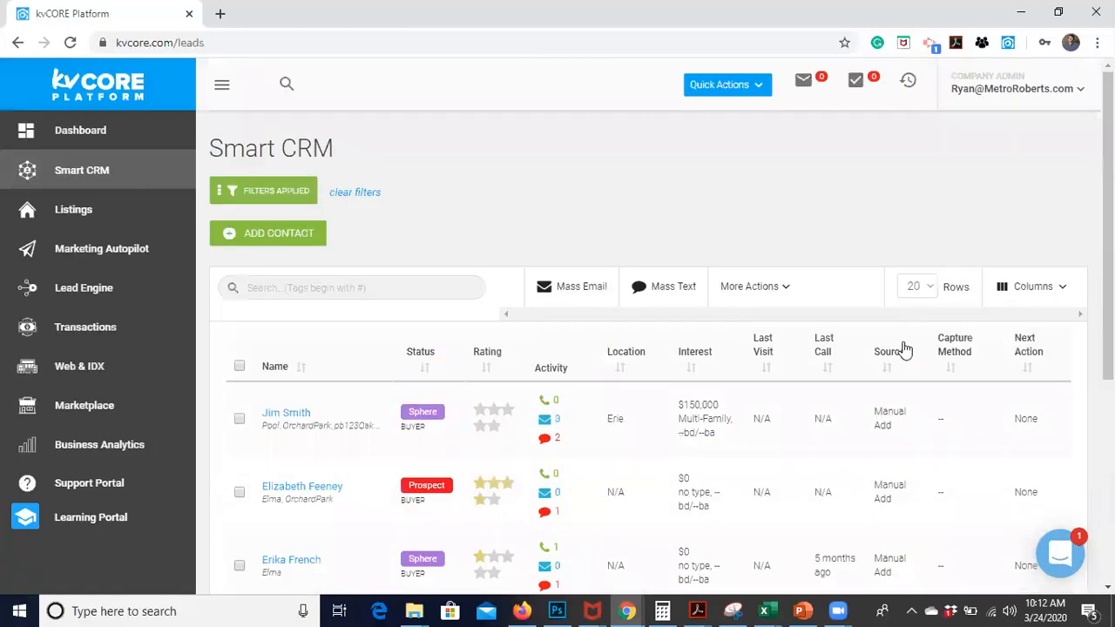
scroll(904, 348, "down", 4)
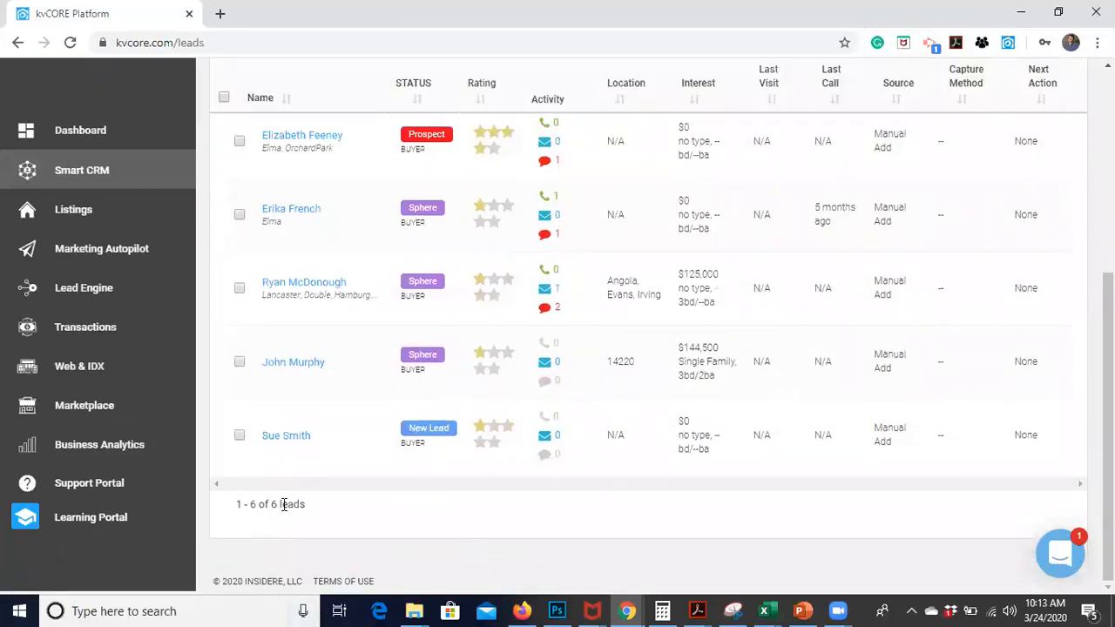
Step: Set the lead table to show 100 rows per page and look over the reloaded list
scroll(407, 554, "up", 4)
left_click(914, 286)
left_click(914, 349)
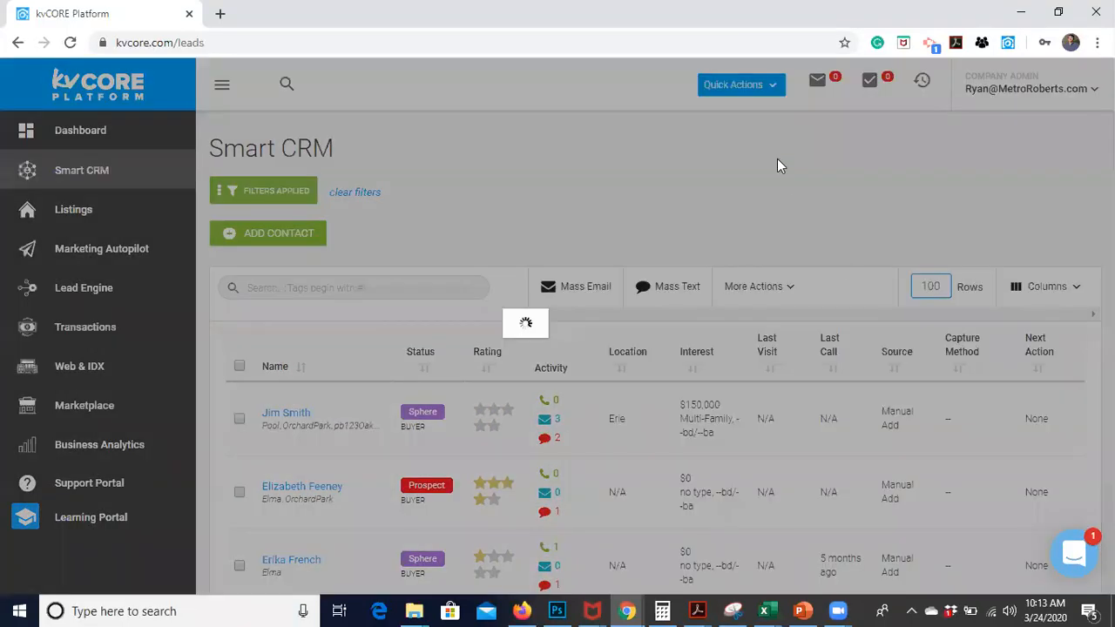
scroll(777, 162, "down", 4)
scroll(776, 159, "up", 4)
scroll(777, 158, "down", 4)
scroll(777, 159, "up", 4)
left_click(914, 287)
left_click(913, 252)
right_click(906, 250)
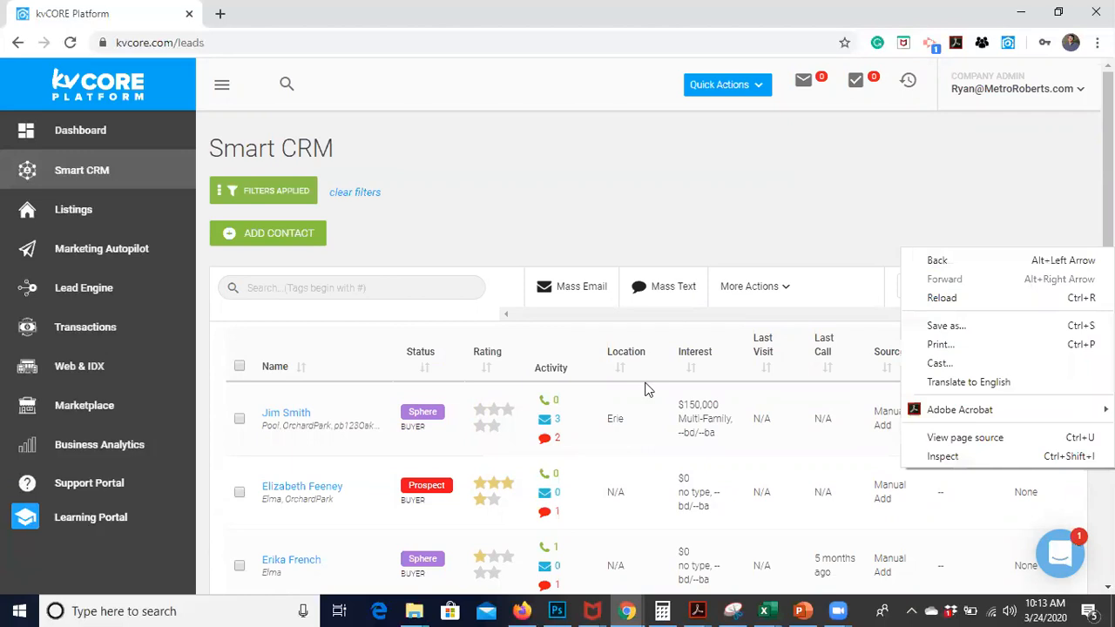
left_click(654, 173)
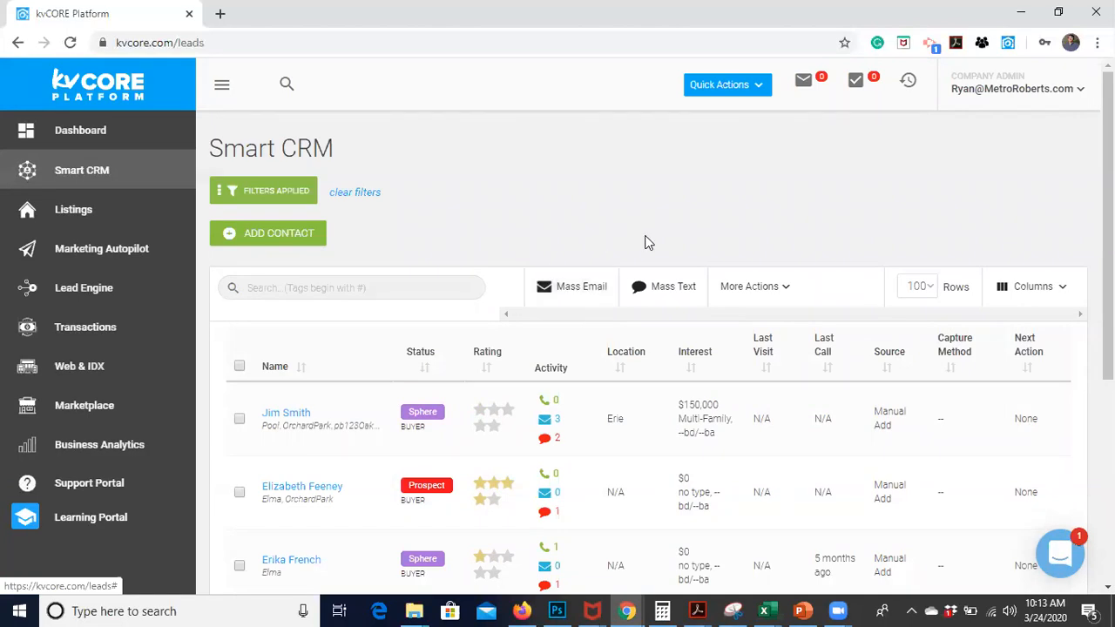
Step: Select the first, second and fourth leads in the table, and clear their selection again
scroll(418, 314, "down", 2)
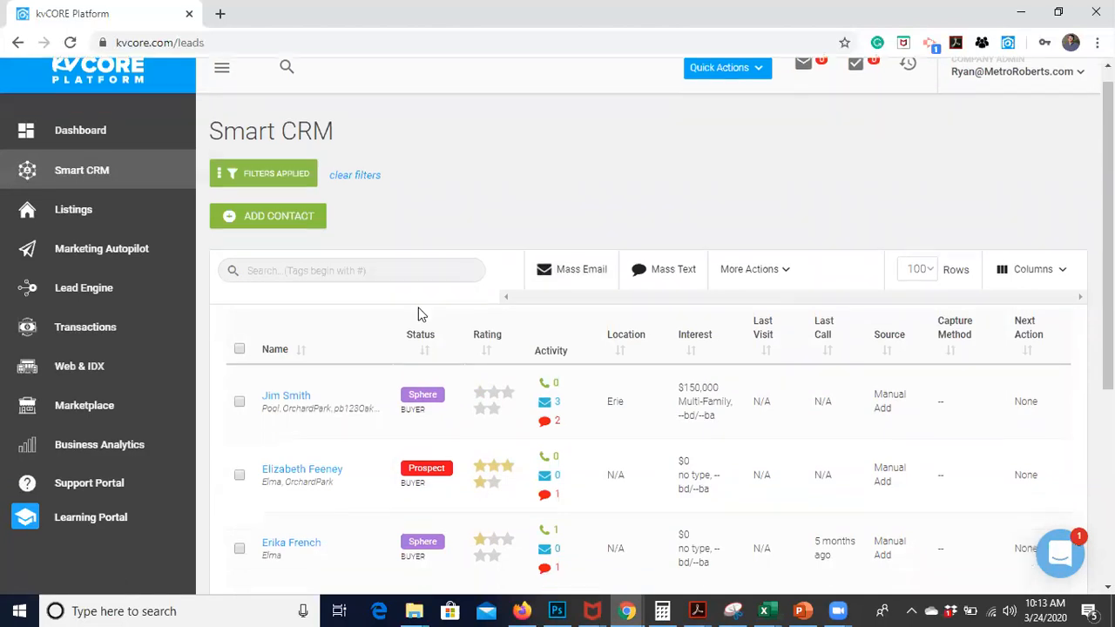
left_click(240, 260)
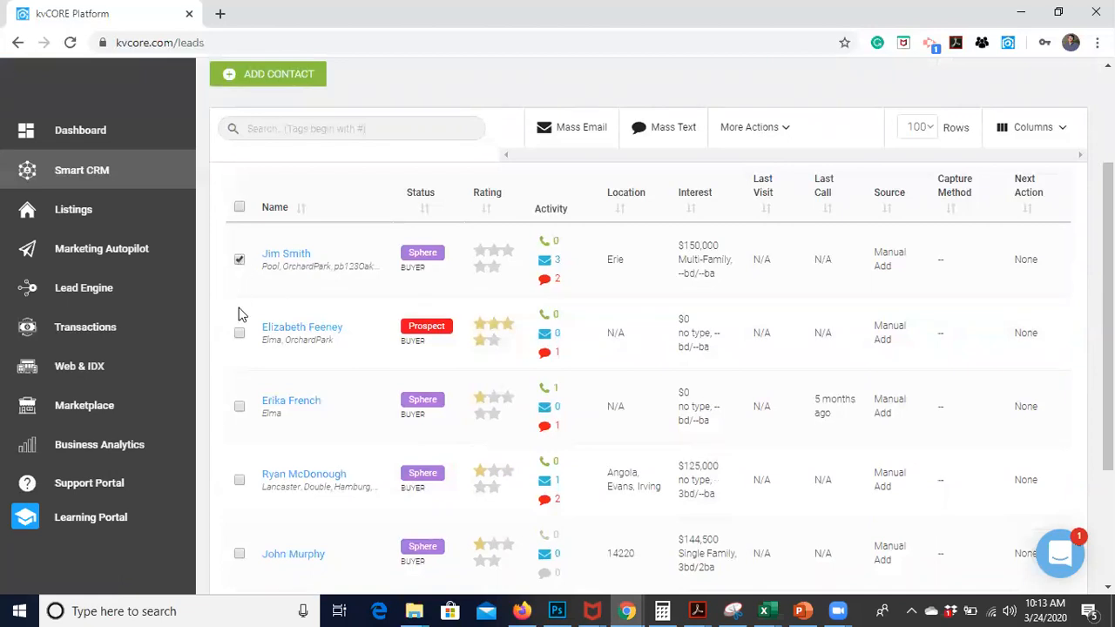
left_click(239, 334)
left_click(240, 480)
left_click(238, 260)
left_click(238, 333)
left_click(239, 480)
Step: Select the first four leads in the table and review the additional bulk actions available for them
scroll(361, 425, "down", 2)
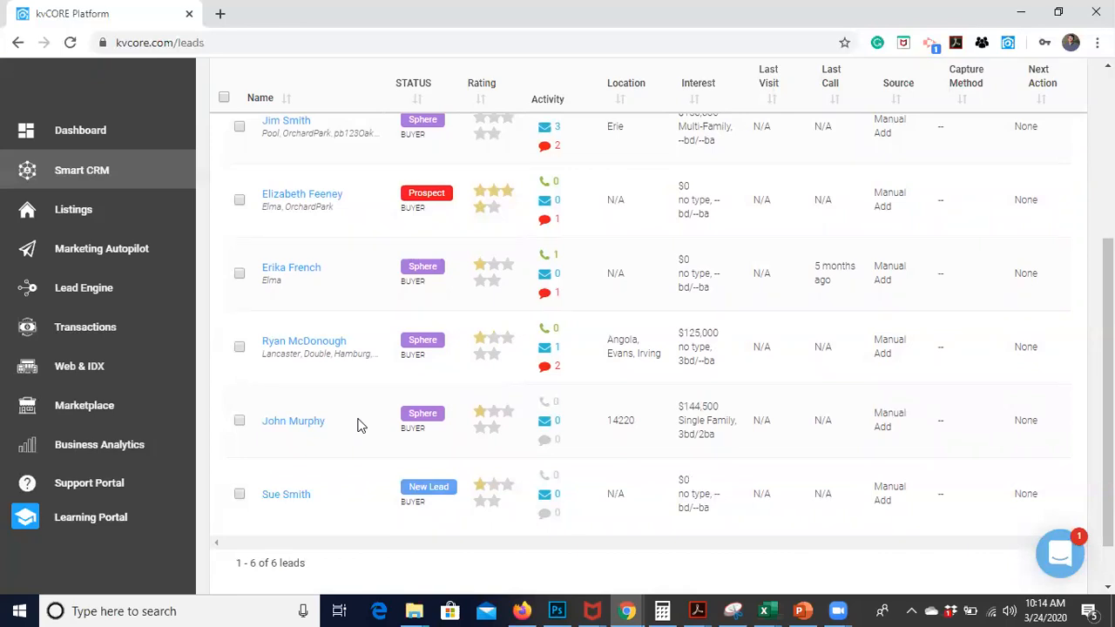
scroll(357, 425, "up", 2)
left_click(238, 293)
left_click(241, 367)
left_click(240, 439)
left_click(240, 514)
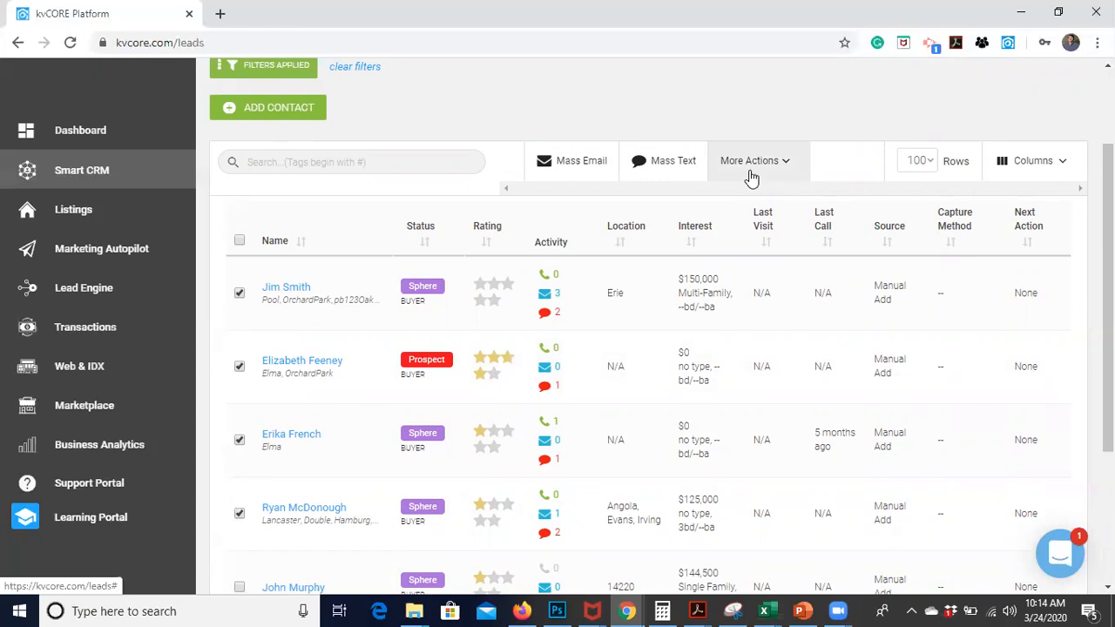
left_click(751, 175)
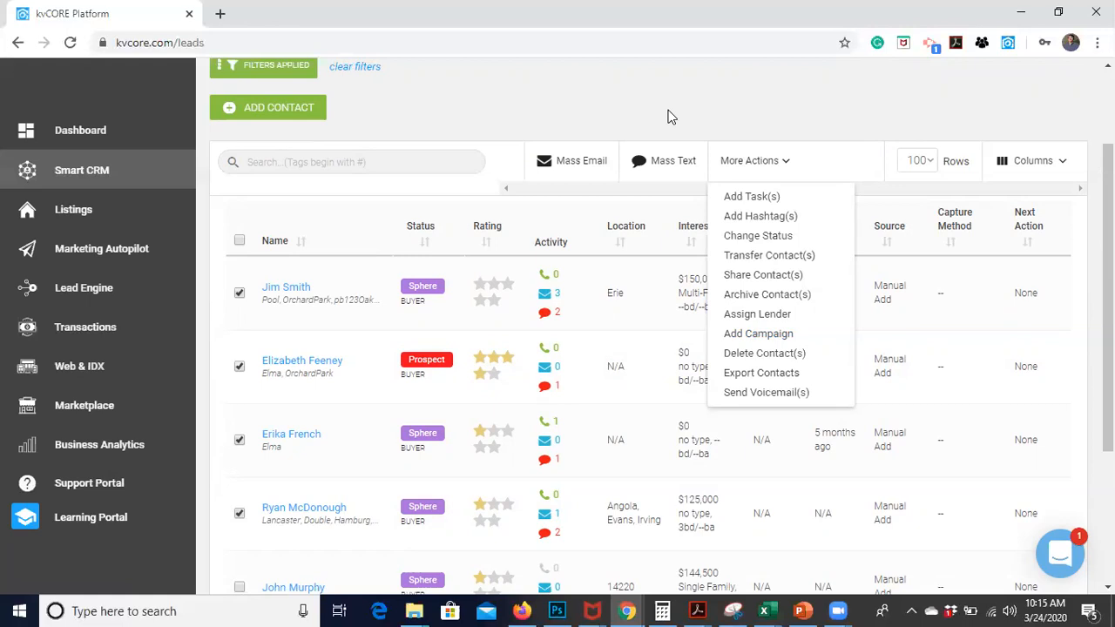
scroll(451, 305, "down", 2)
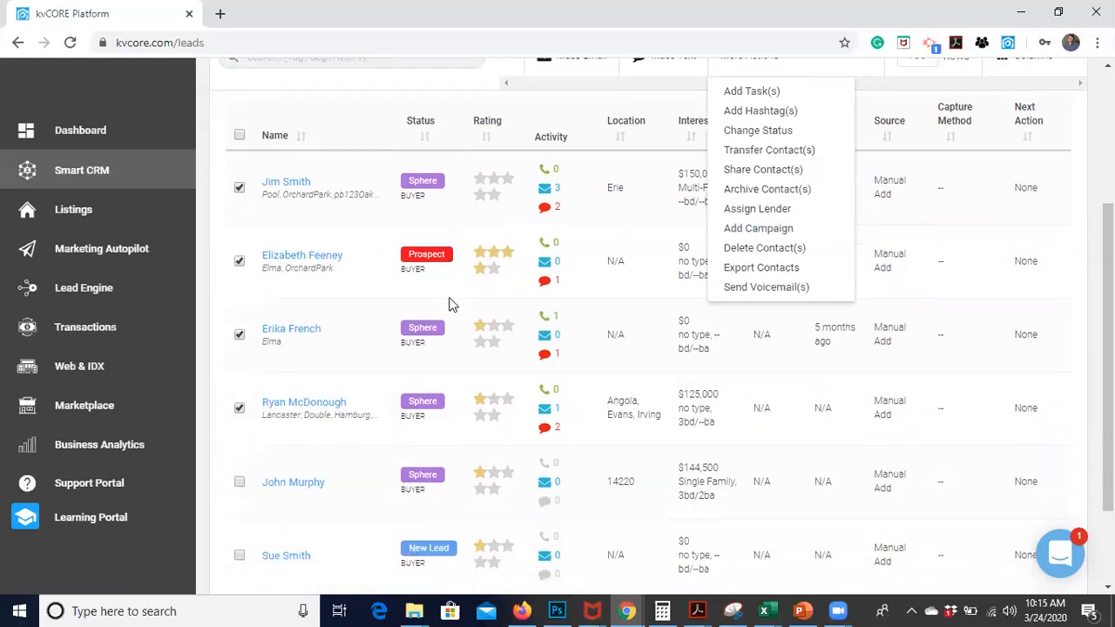
scroll(451, 305, "down", 2)
scroll(451, 305, "up", 3)
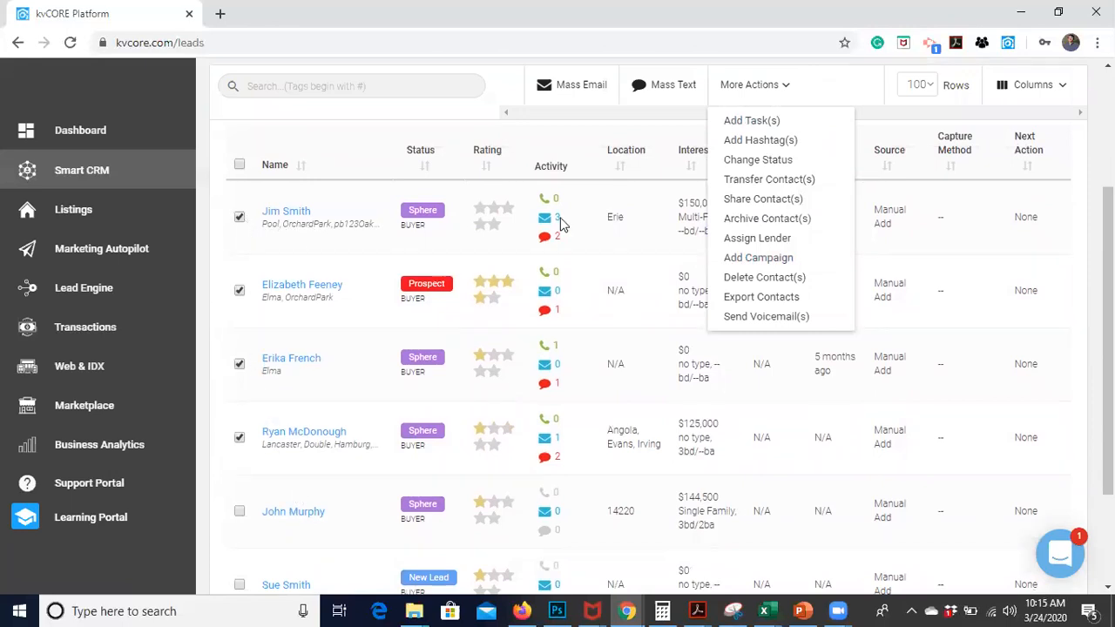
Step: Review the status options in the Change Status dialog for the selected leads, and close it without updating
left_click(767, 164)
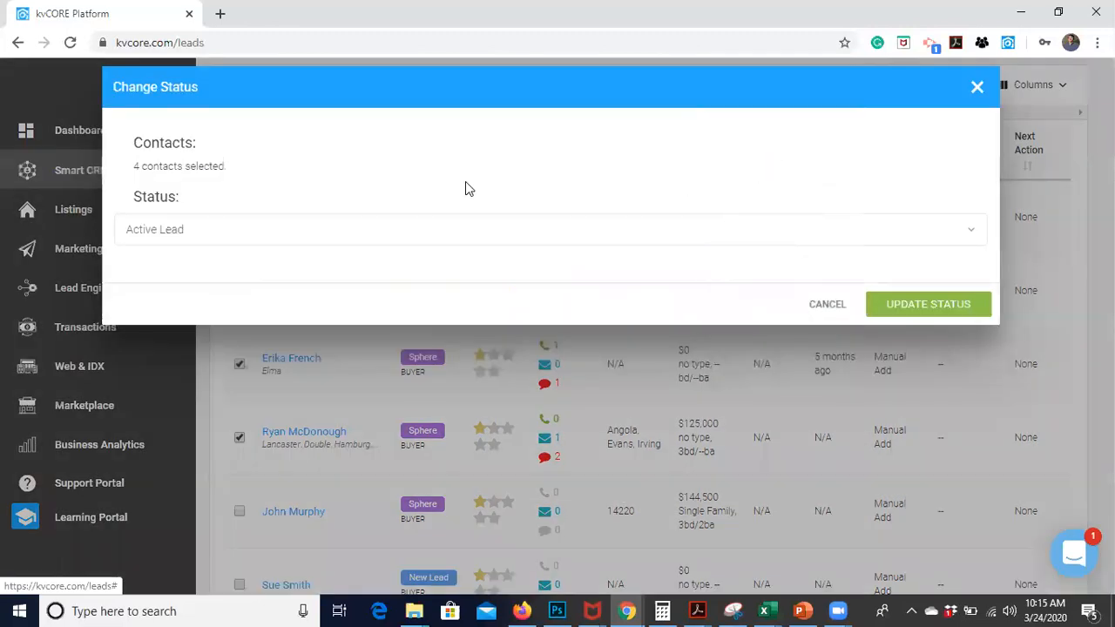
left_click(389, 232)
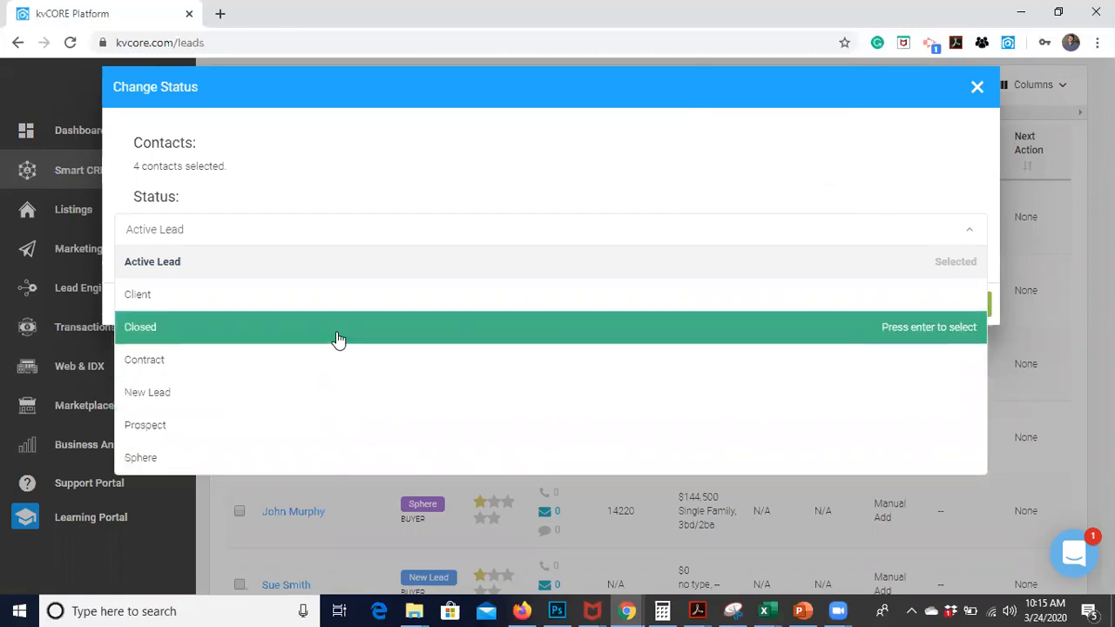
left_click(480, 183)
left_click(976, 87)
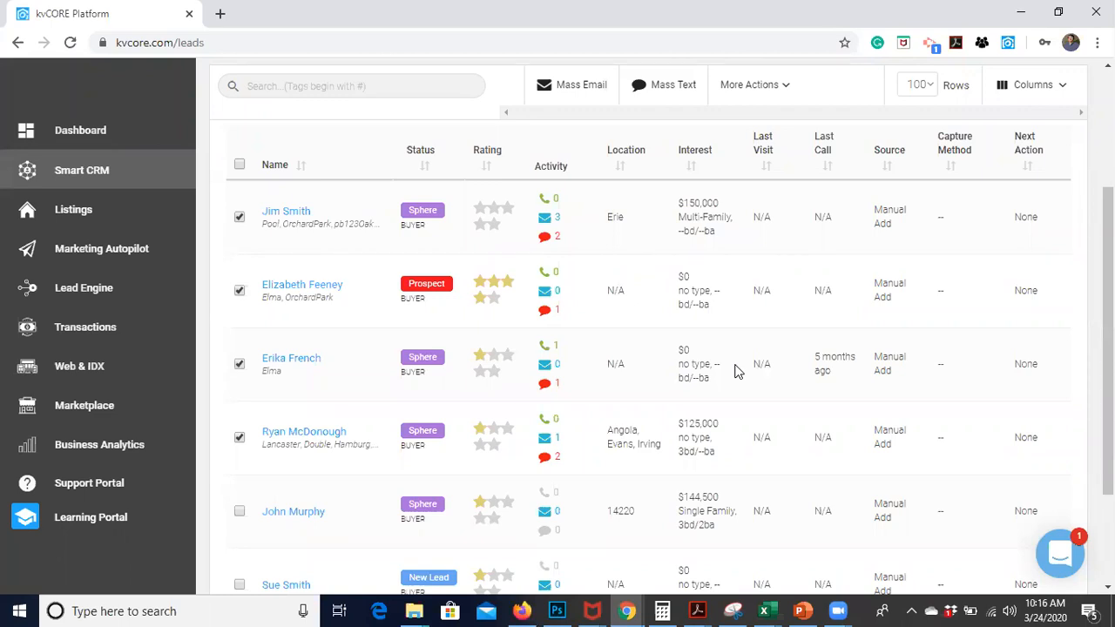
Step: Deselect the first four leads in the table
scroll(467, 366, "up", 1)
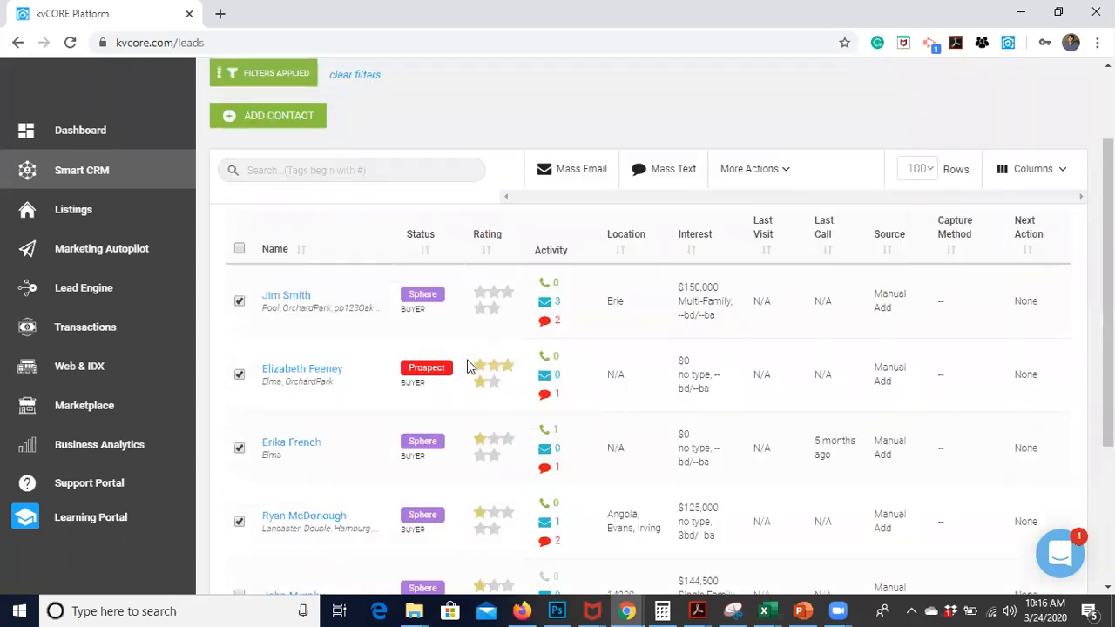
left_click(239, 301)
left_click(239, 378)
left_click(239, 449)
left_click(239, 523)
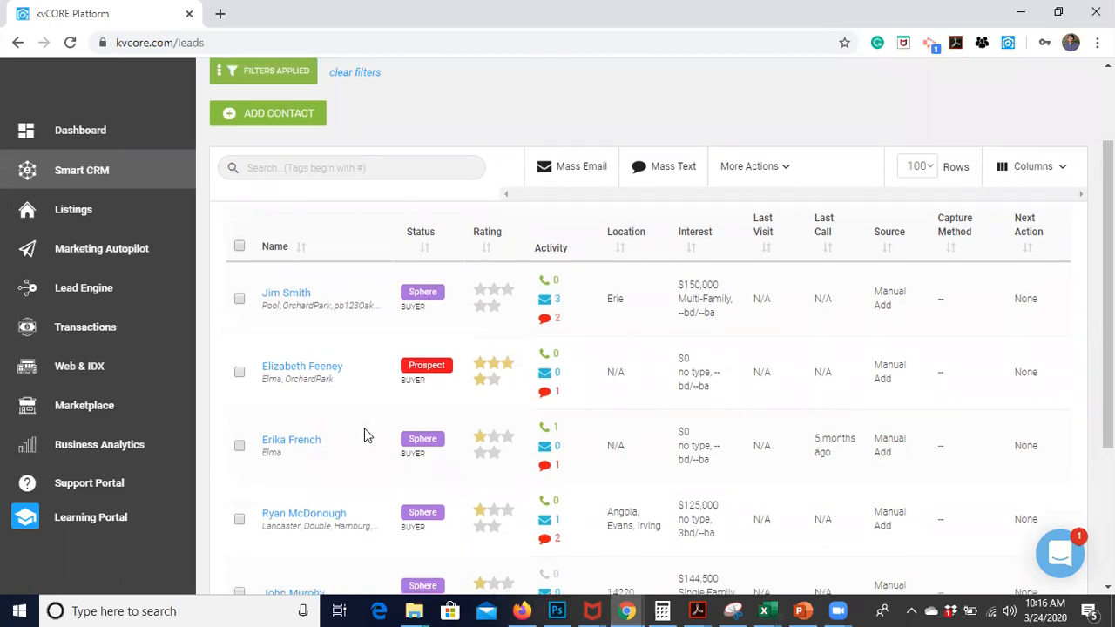
Step: Look through the whole lead list, including the hashtags under the contacts' names
scroll(366, 435, "down", 1)
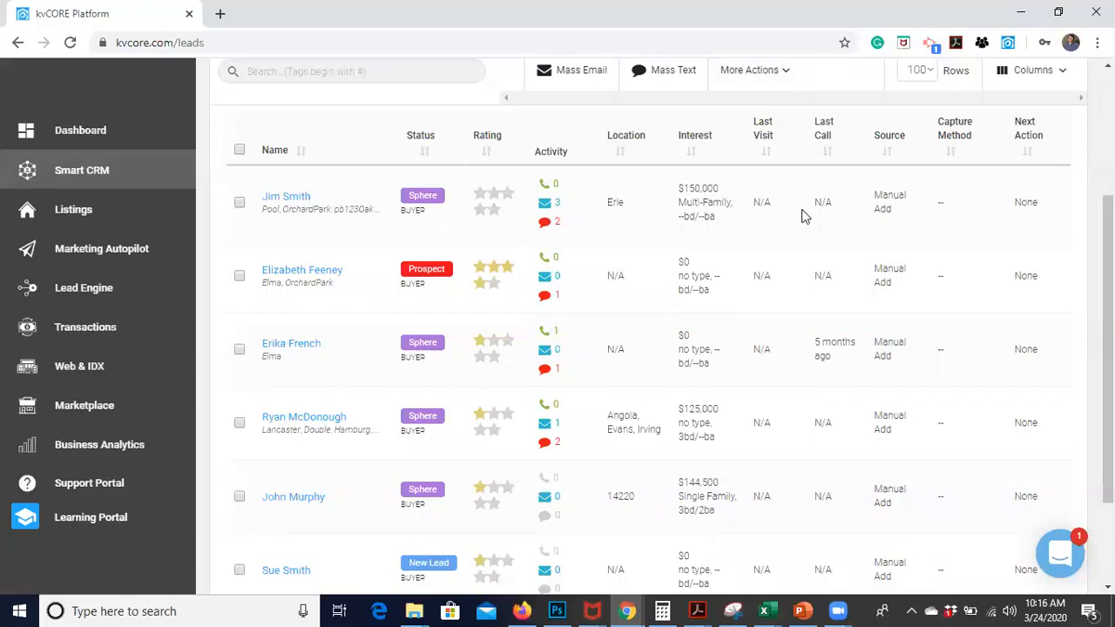
scroll(801, 214, "down", 3)
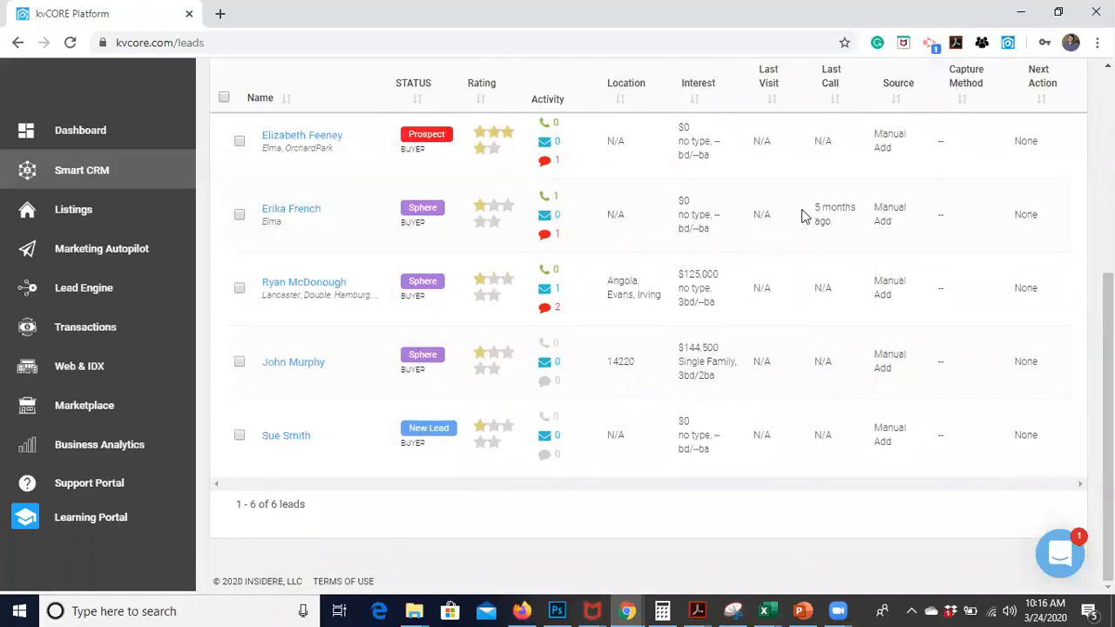
scroll(752, 281, "up", 2)
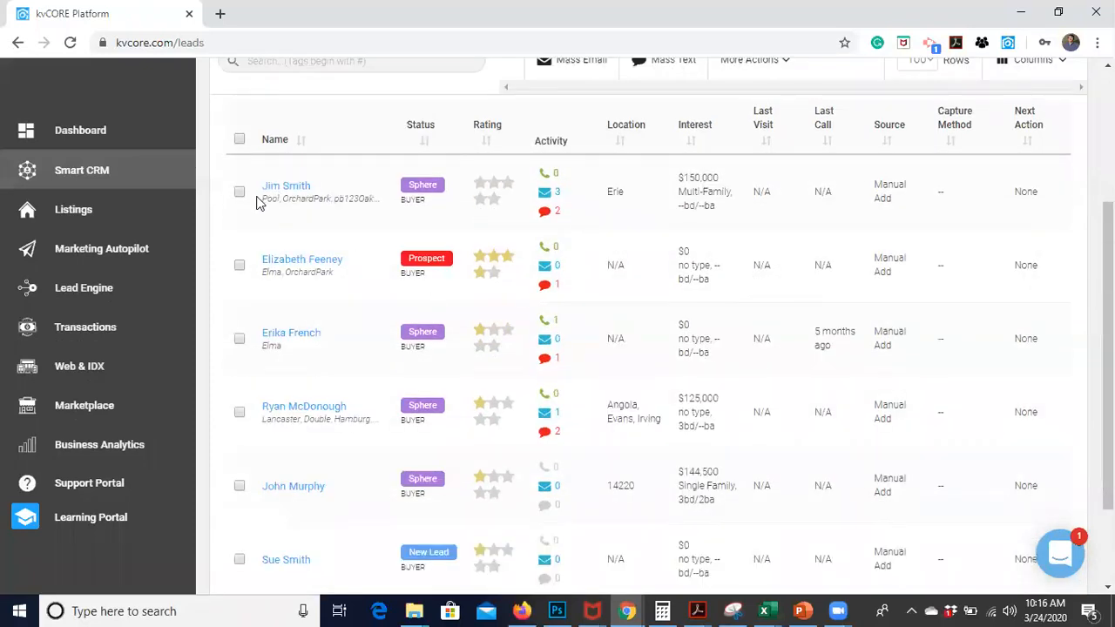
scroll(311, 441, "down", 1)
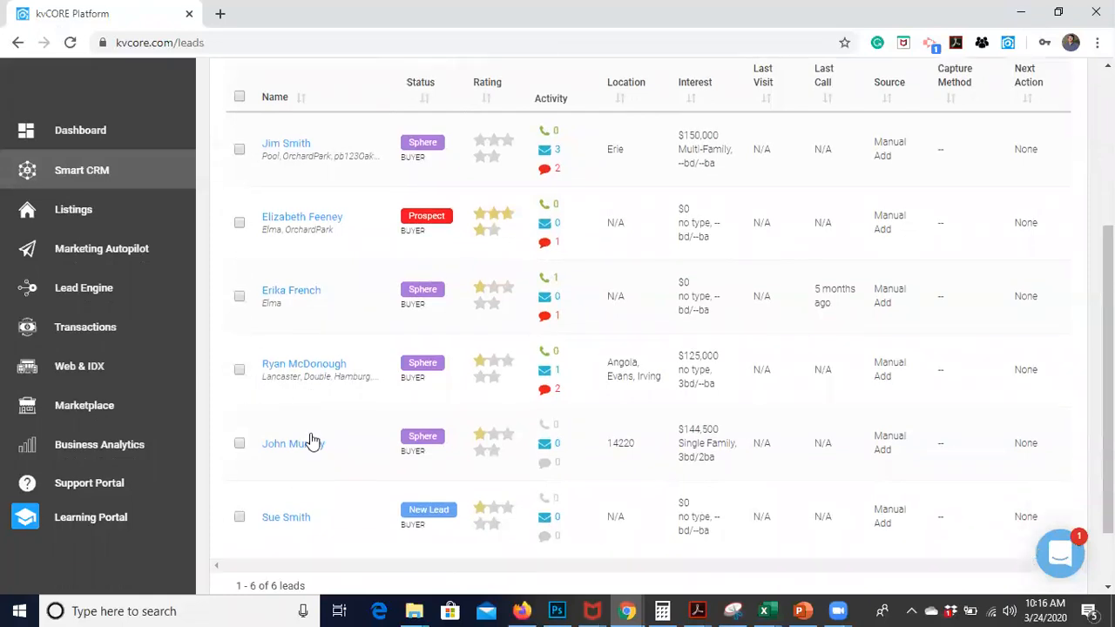
scroll(312, 441, "down", 2)
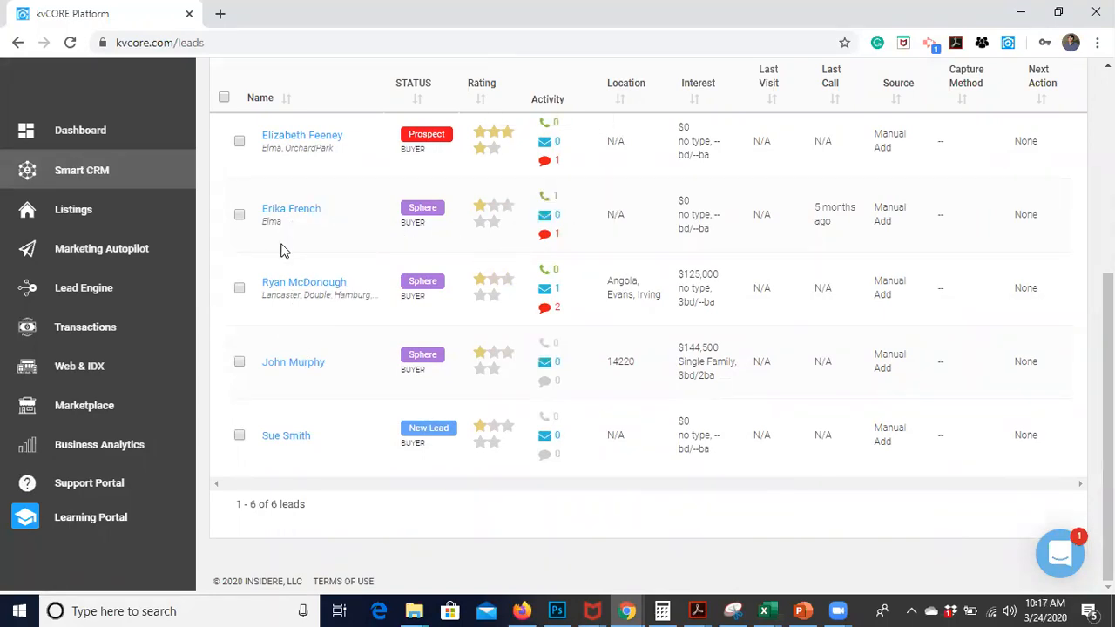
scroll(353, 252, "up", 3)
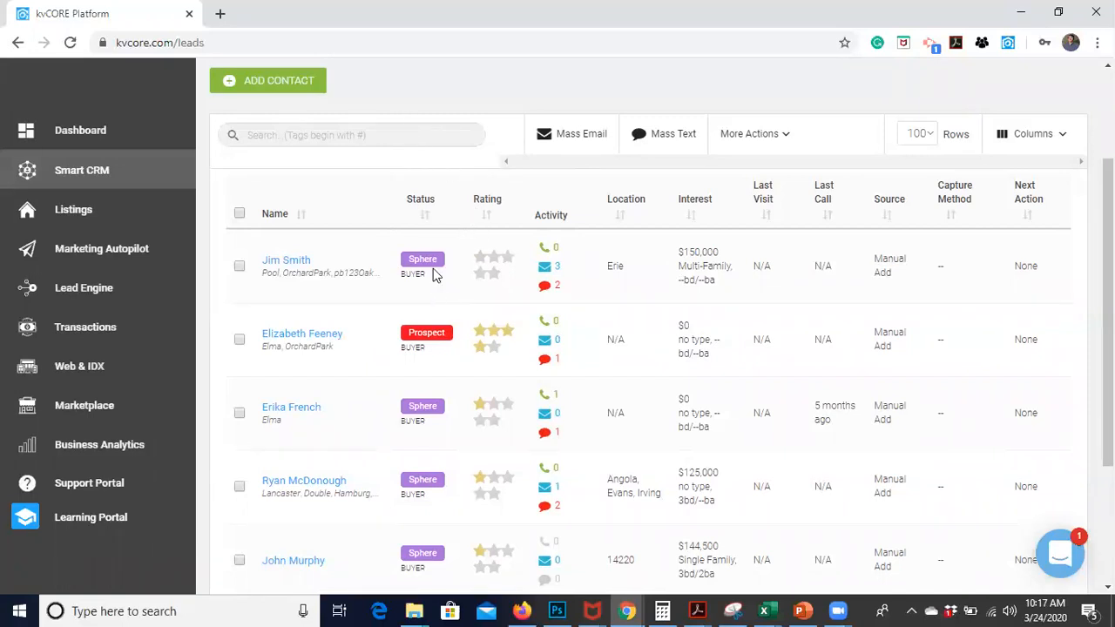
Step: Search the lead list for the hashtag #orchardpark
left_click(350, 135)
left_click(436, 117)
left_click(272, 135)
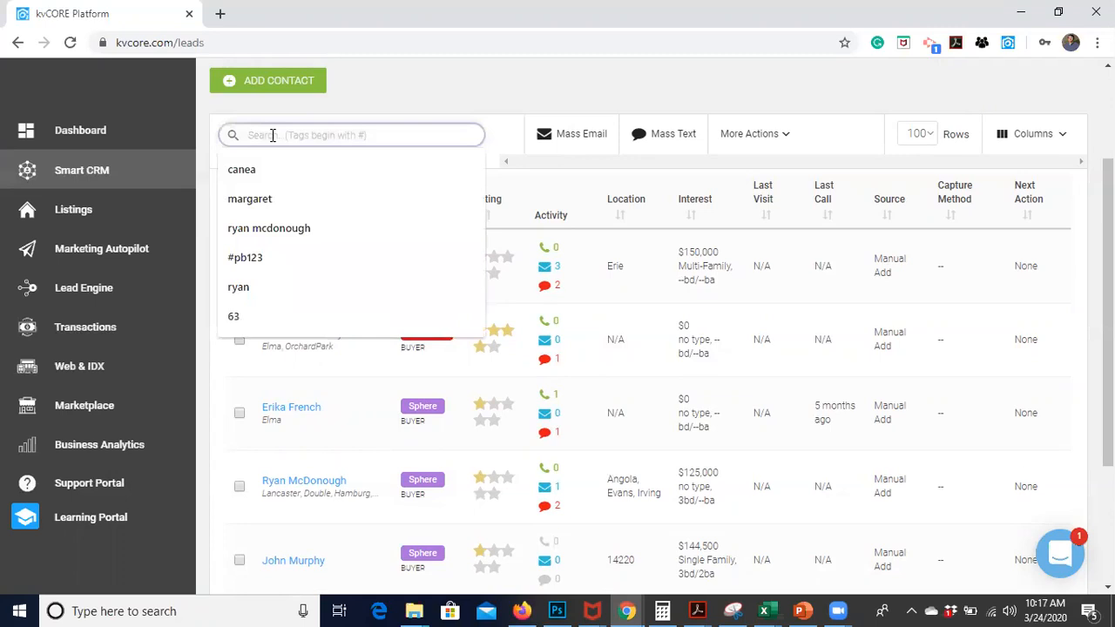
type("#")
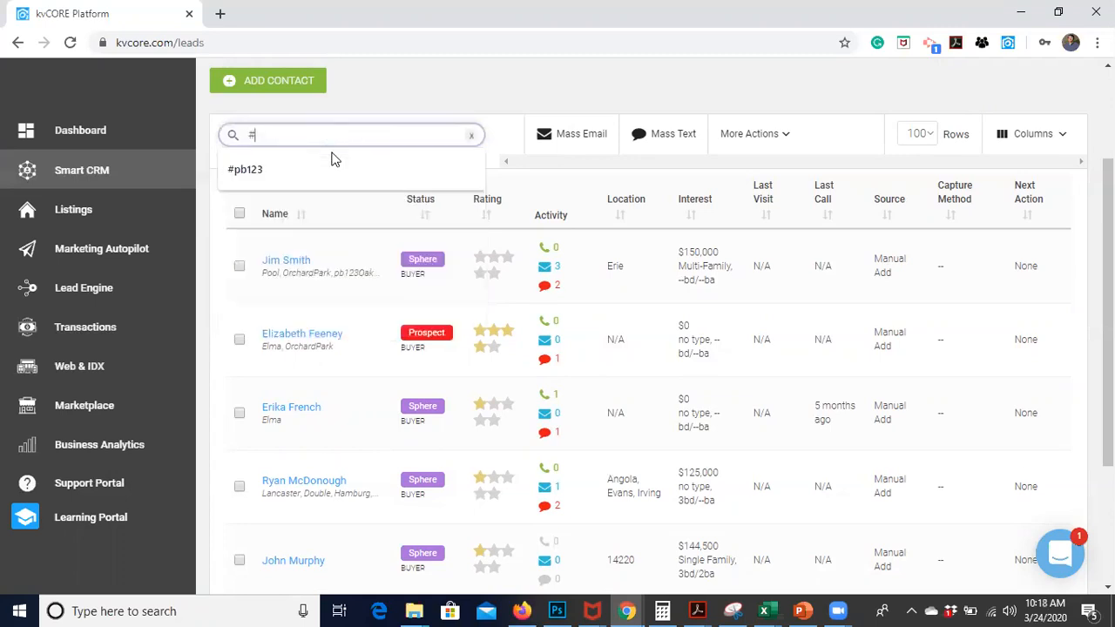
type("orchardpar")
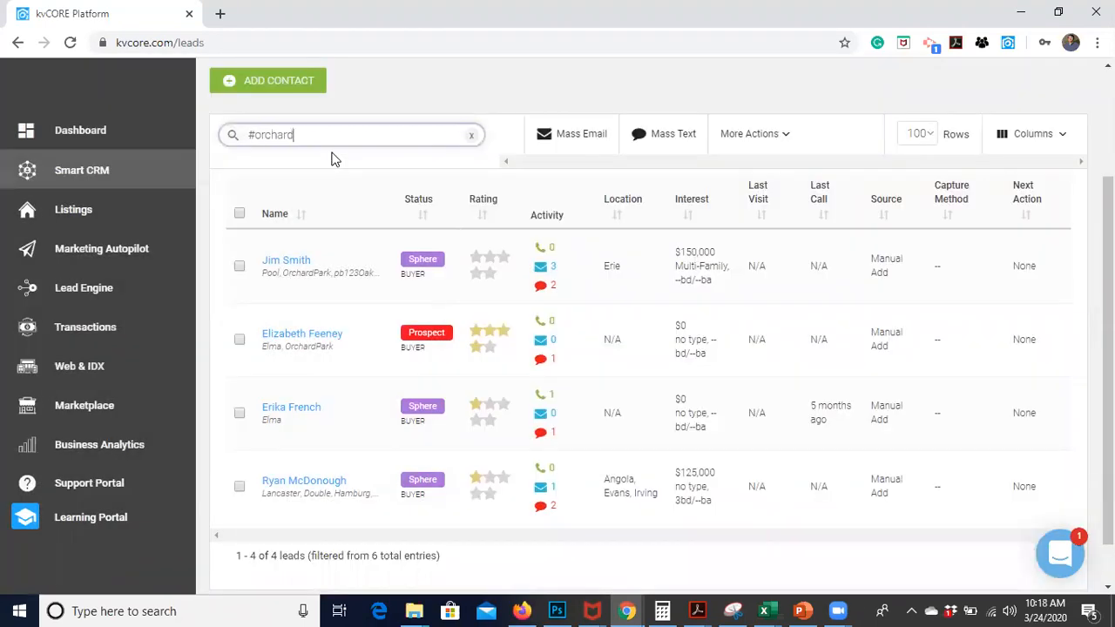
type("k")
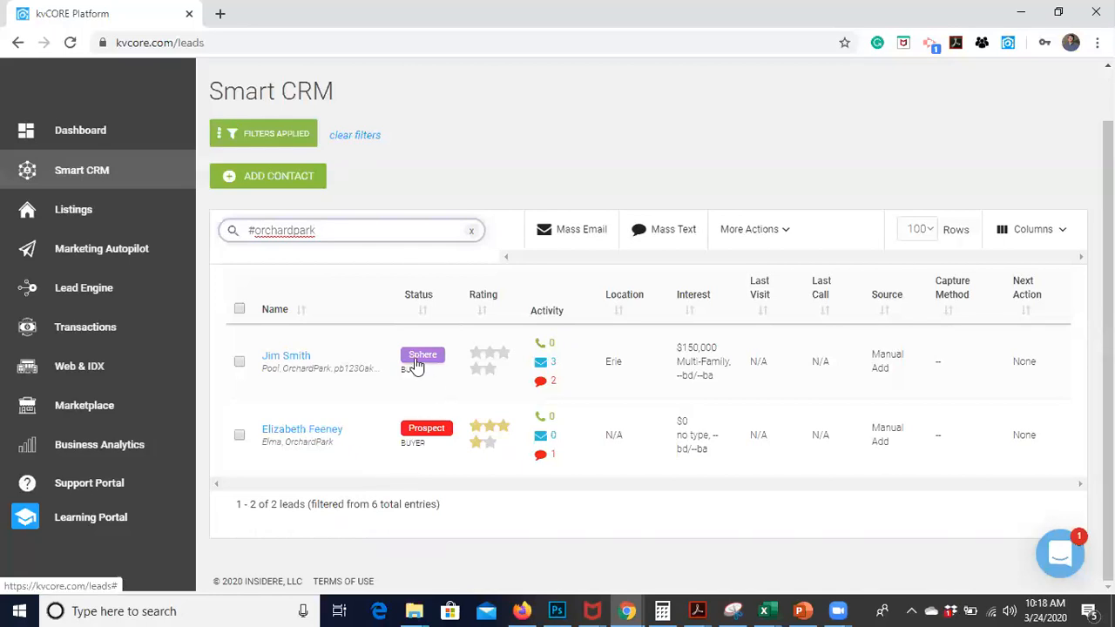
Step: Select all leads in the search results, view the mass text message form, and close it without sending
left_click(240, 311)
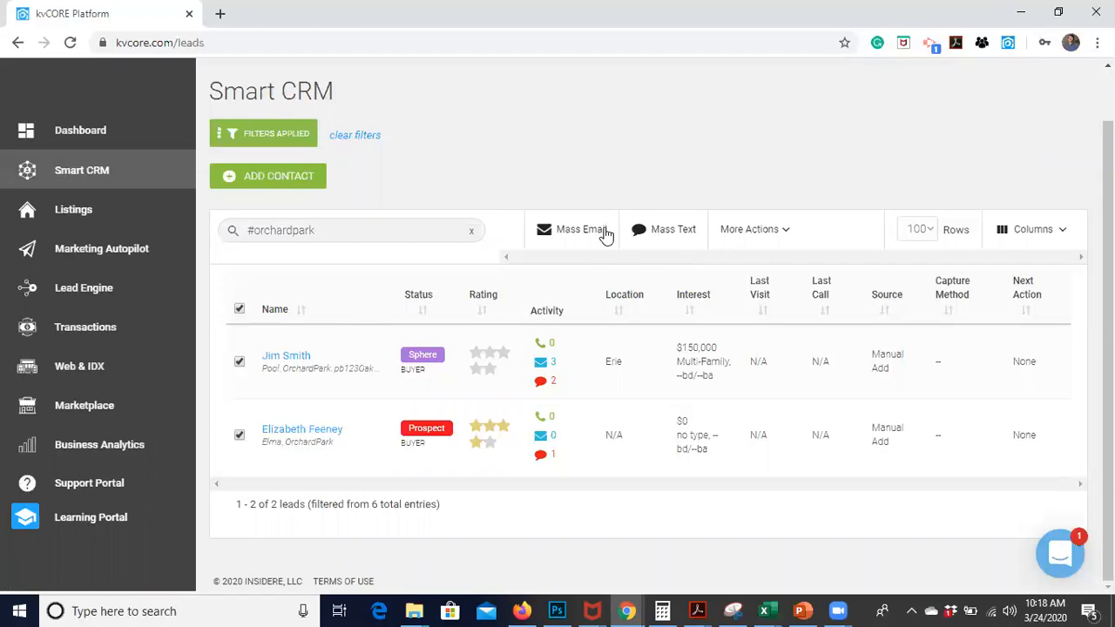
left_click(666, 240)
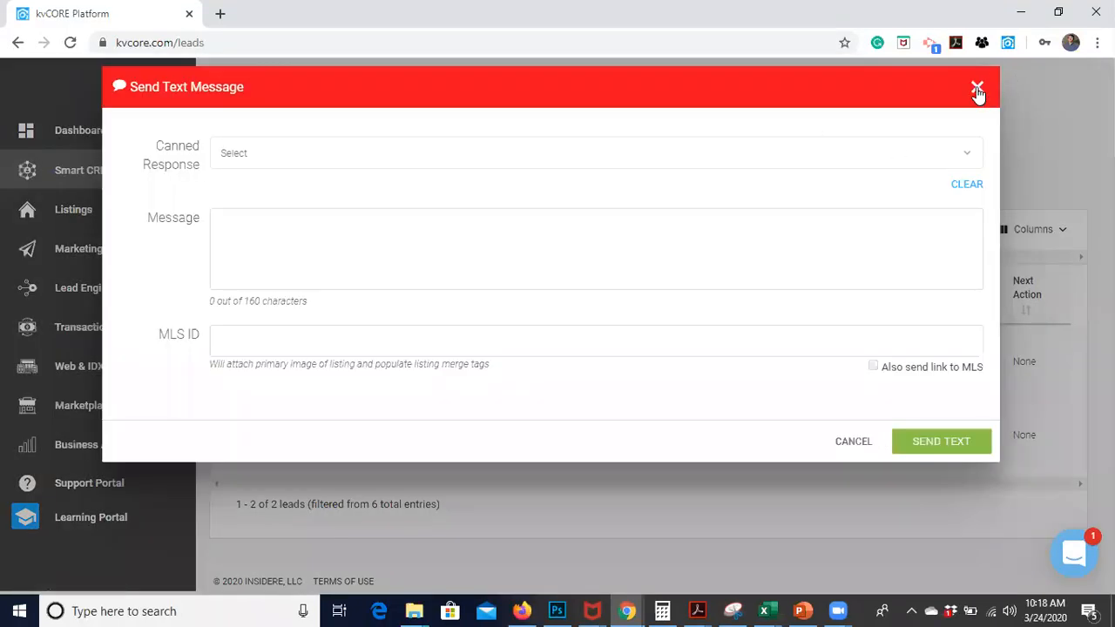
left_click(977, 89)
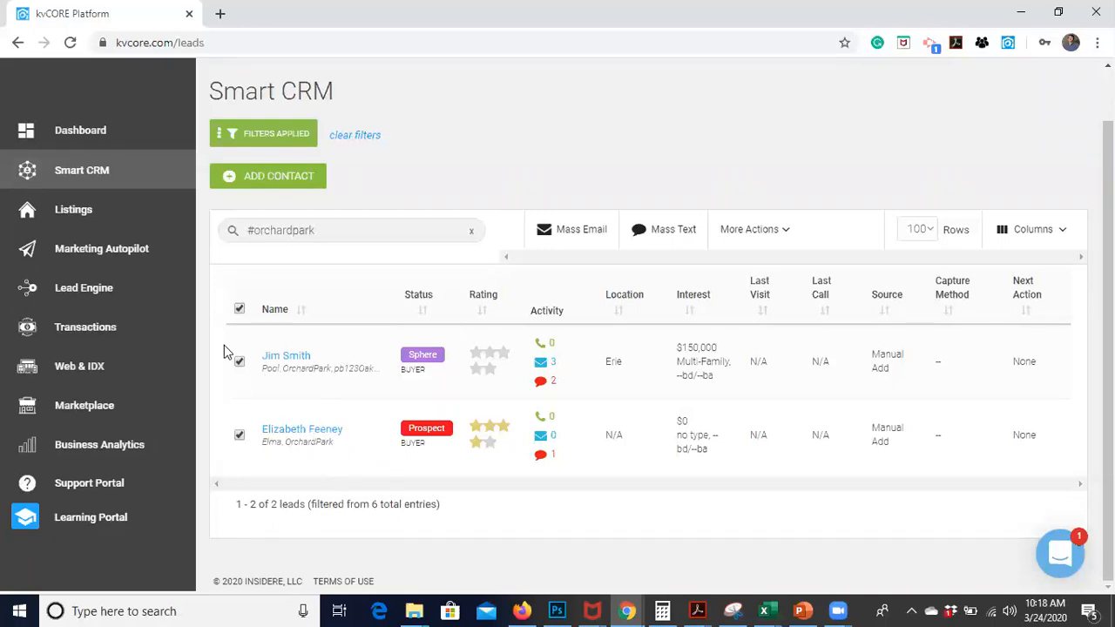
Step: Deselect all the leads and clear the hashtag search, leaving the empty search field ready for entry
left_click(240, 309)
left_click(471, 230)
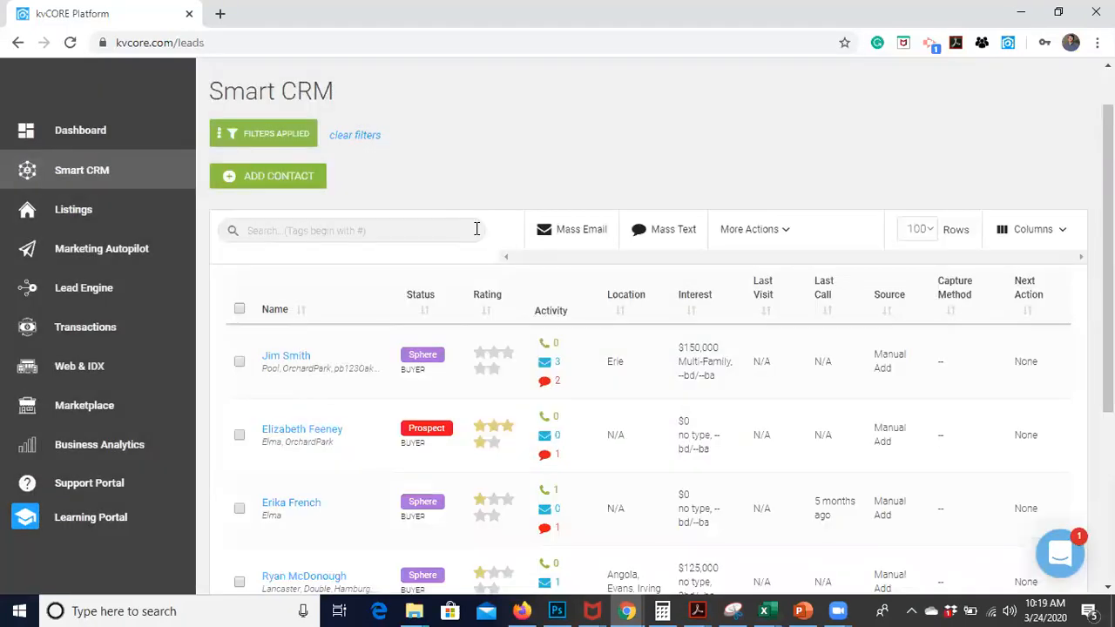
left_click(377, 230)
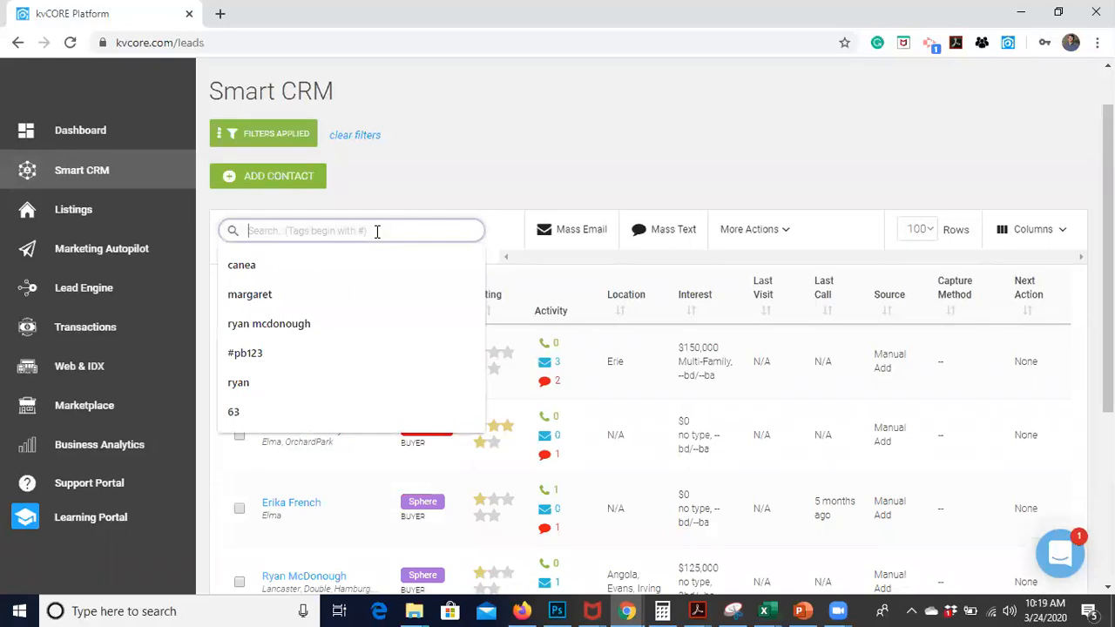
Step: Search the lead list for the hashtag #pool and select the lead found
type("#pool")
key("Return")
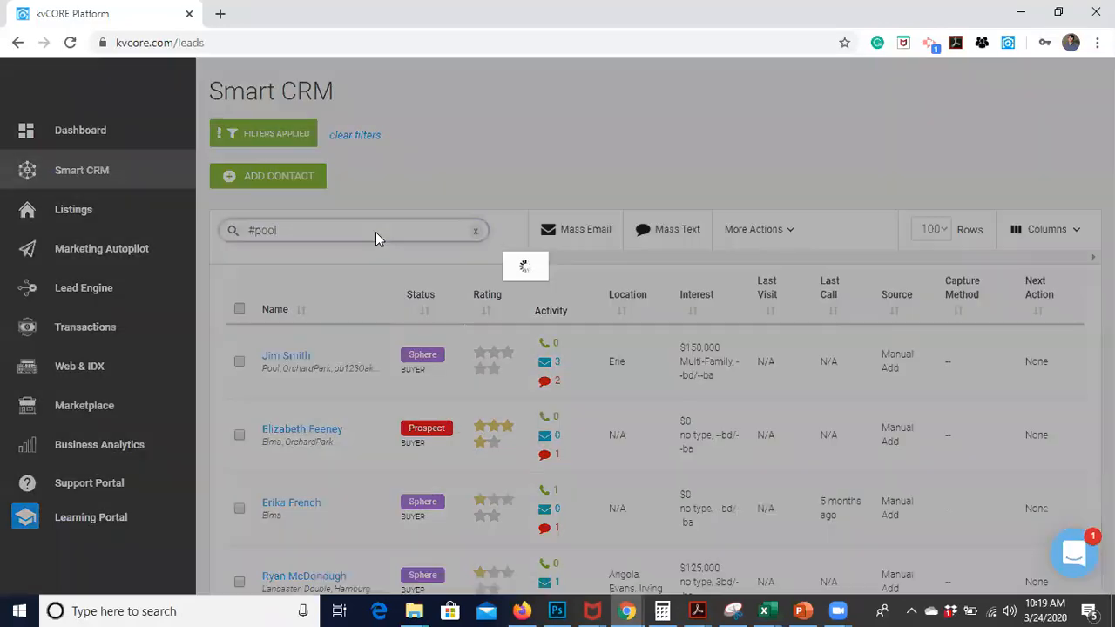
left_click(240, 399)
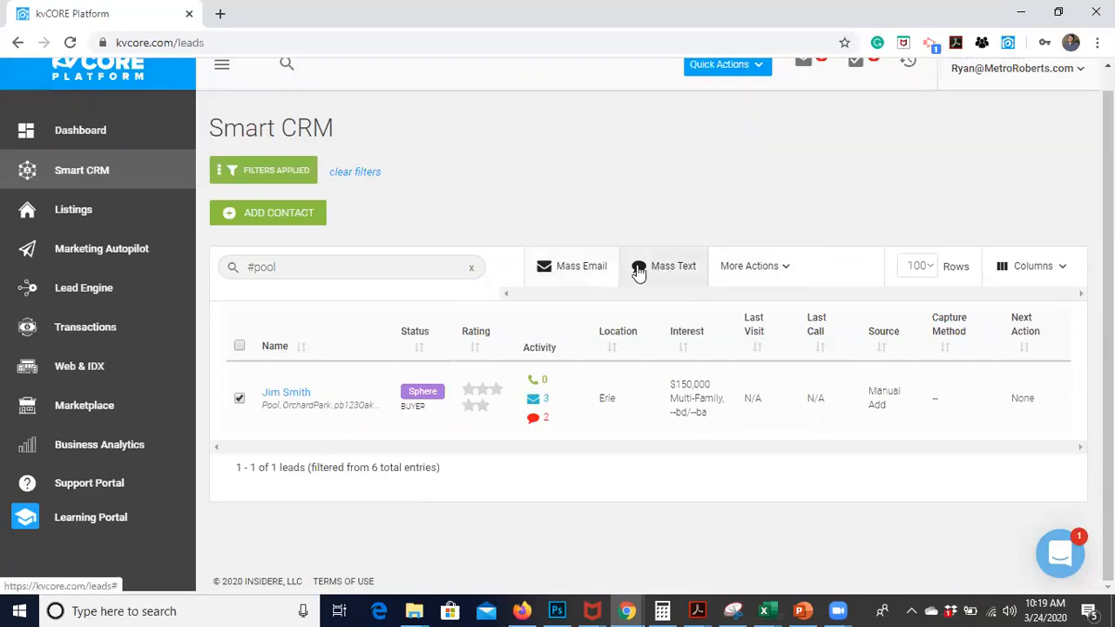
Step: Clear the #pool hashtag from the lead search
double_click(292, 261)
triple_click(292, 260)
key("BackSpace")
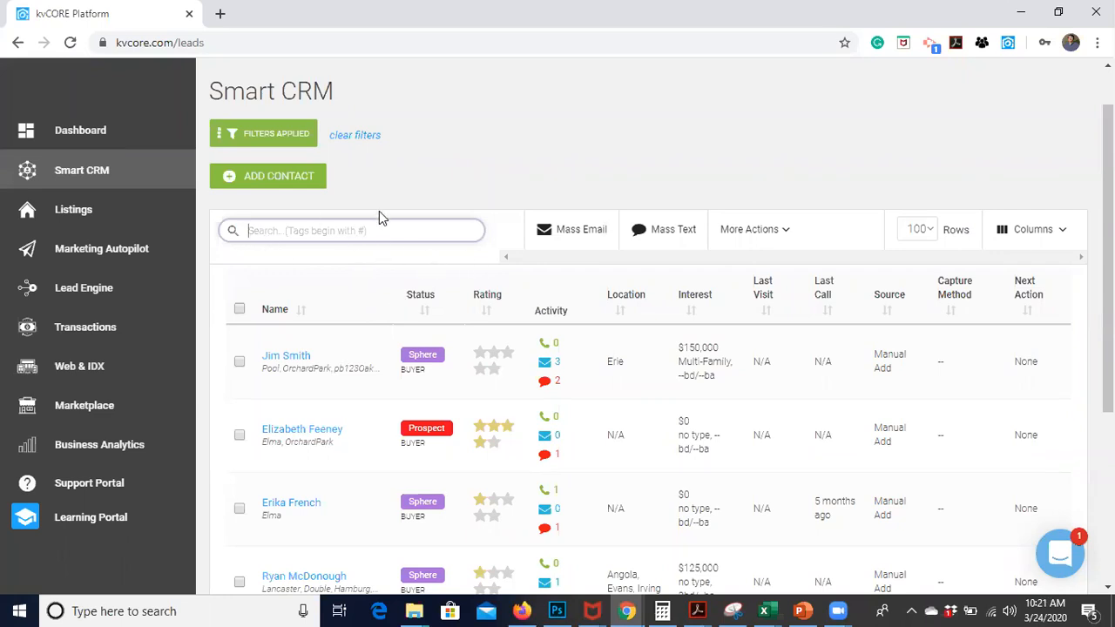
Step: Filter the lead list to the Sphere status and apply the filter
left_click(279, 137)
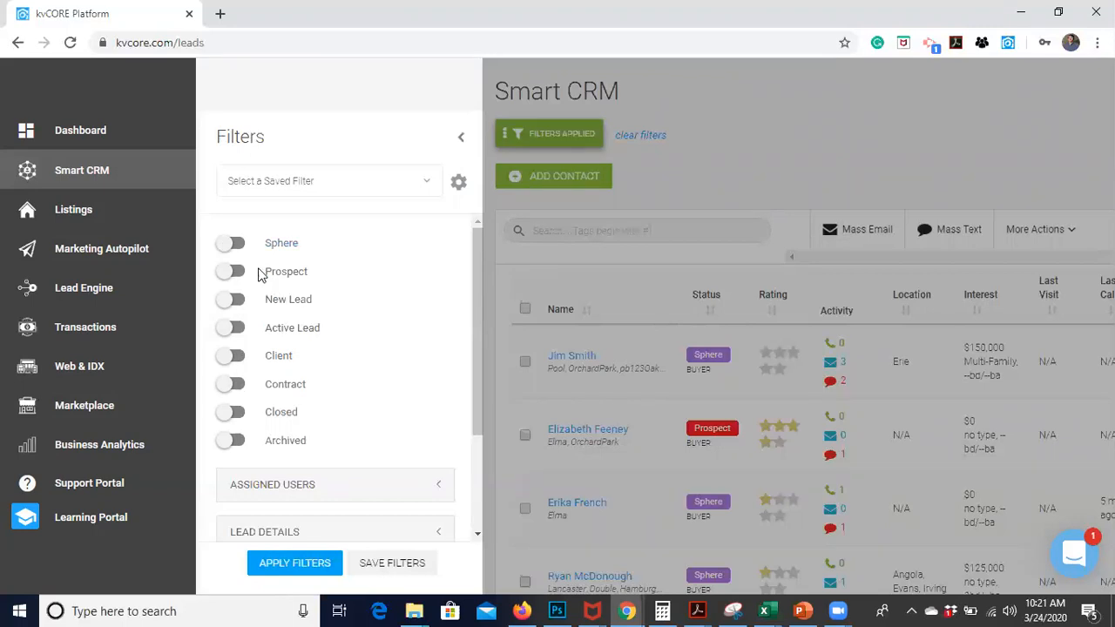
left_click(234, 243)
left_click(292, 563)
scroll(291, 448, "down", 2)
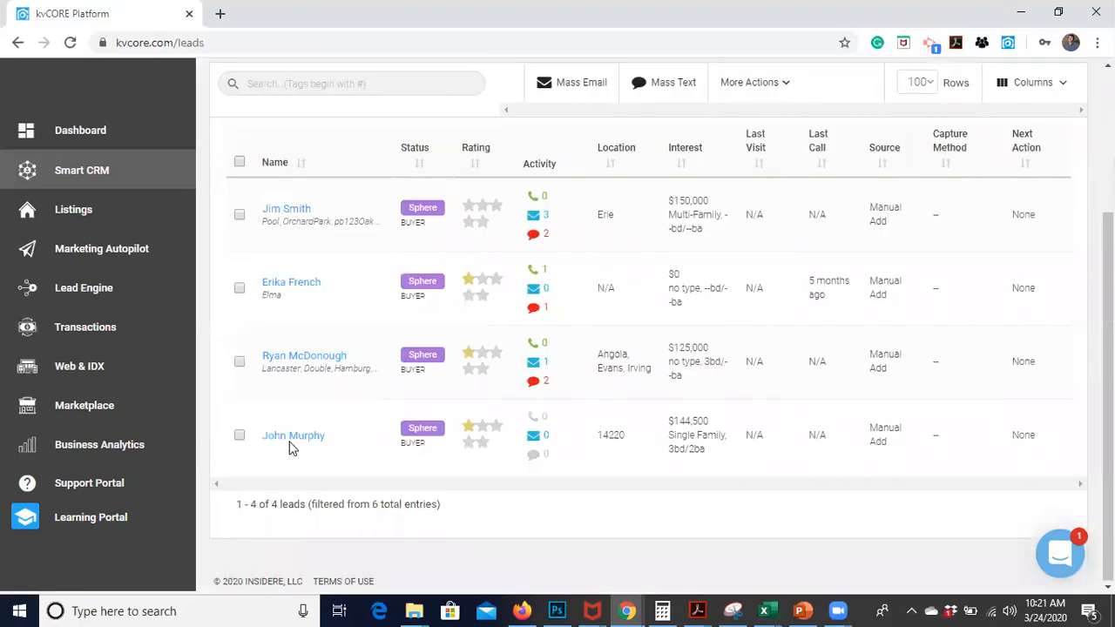
Step: Select all the leads in the Sphere results, then deselect them all
left_click(238, 161)
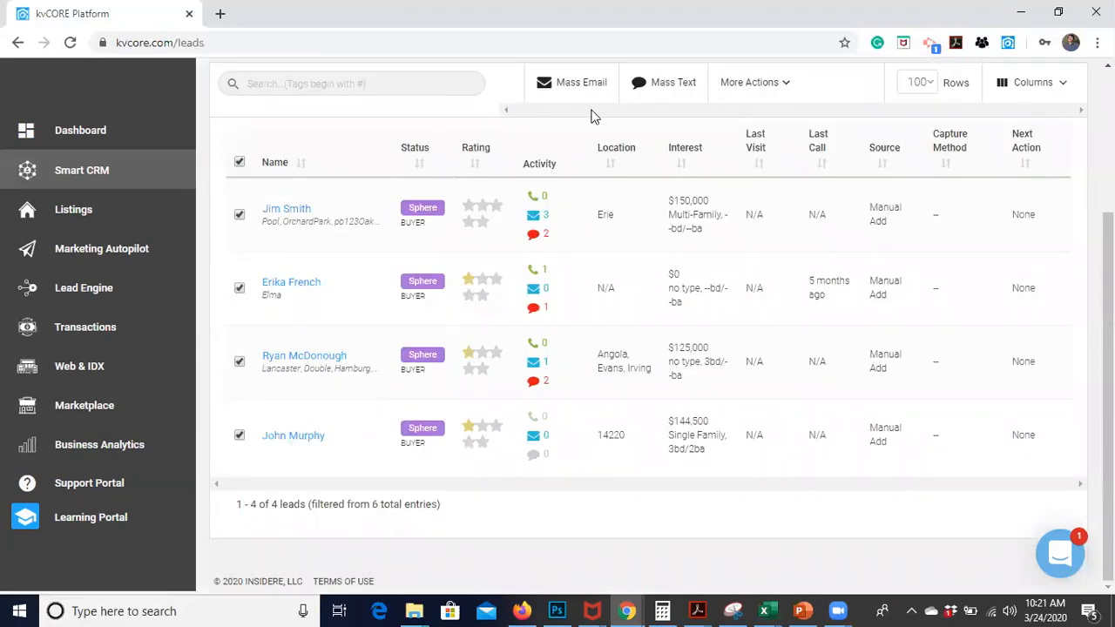
left_click(239, 163)
scroll(287, 224, "up", 3)
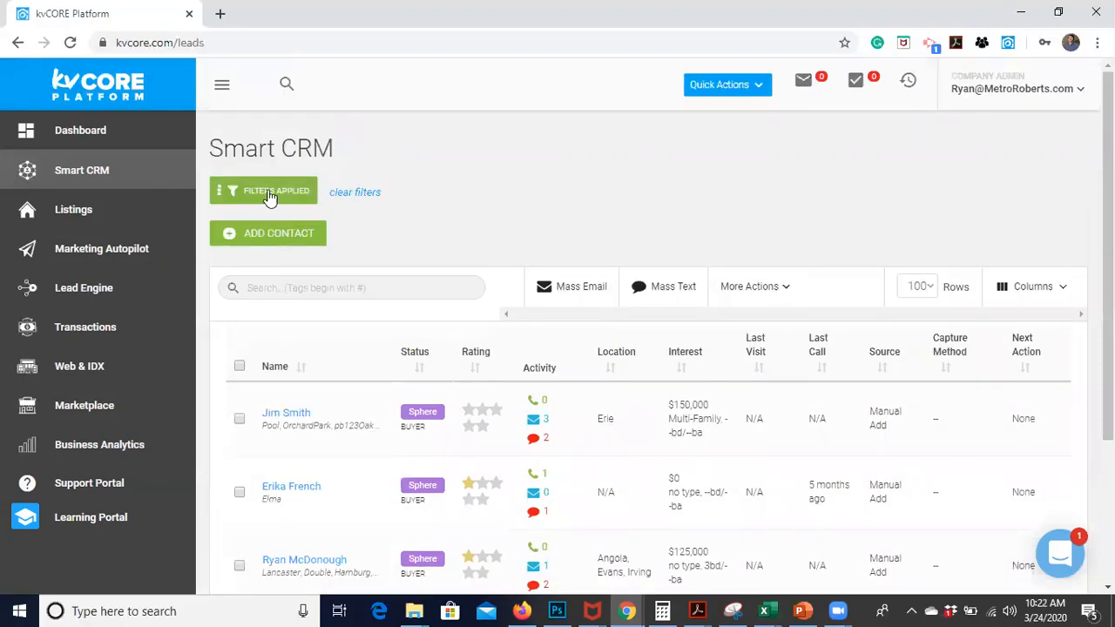
Step: Turn off the Sphere status in the lead filters and expand the Lead Details group
left_click(270, 196)
left_click(234, 243)
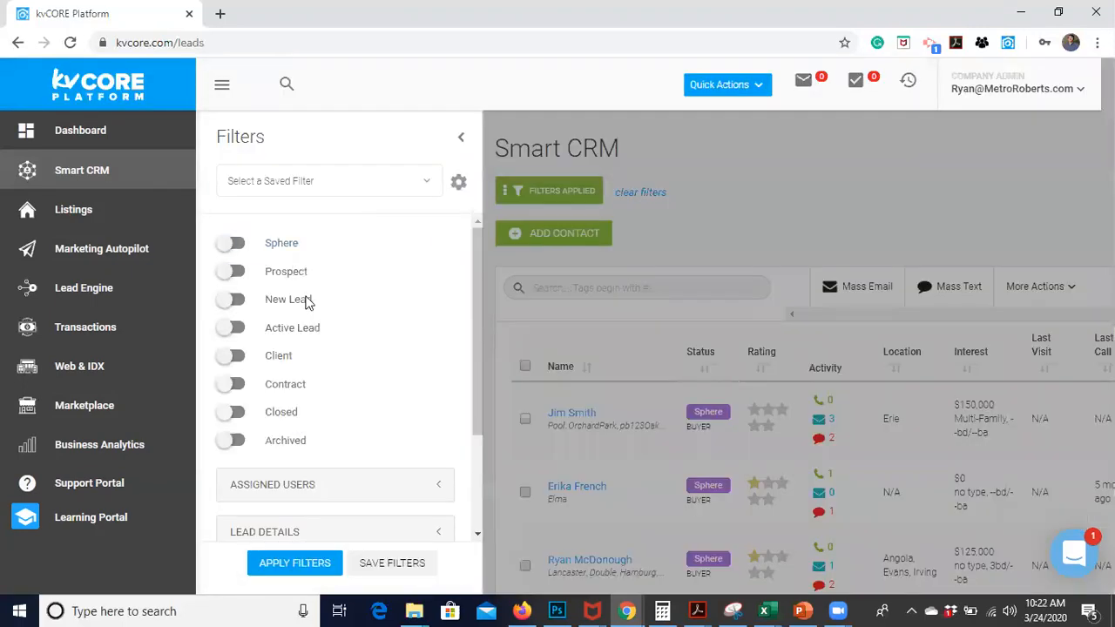
scroll(306, 300, "down", 3)
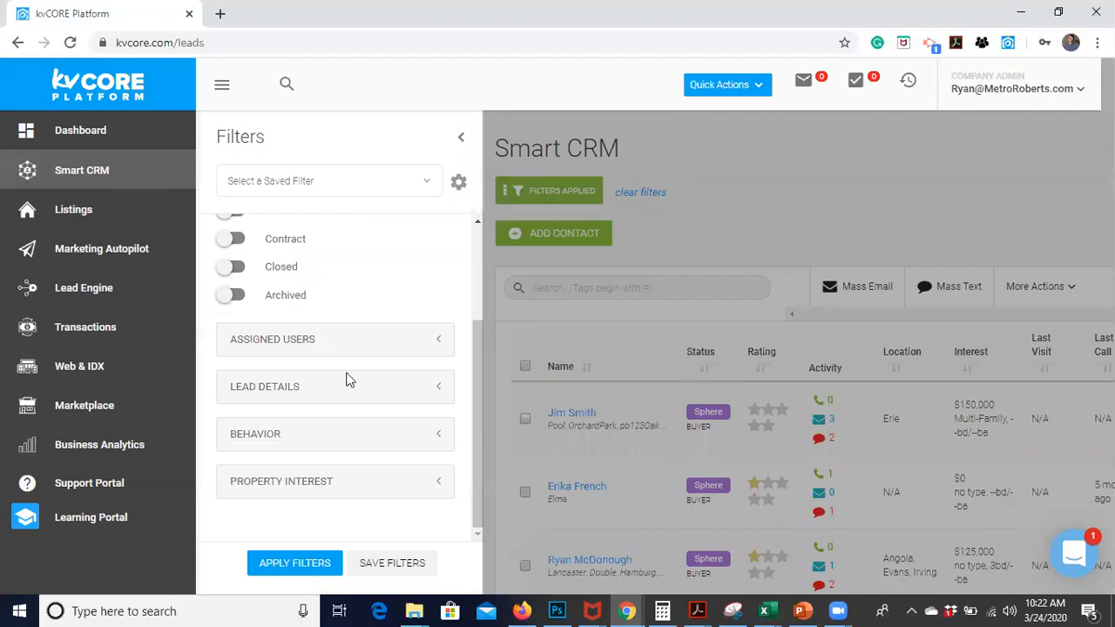
left_click(440, 394)
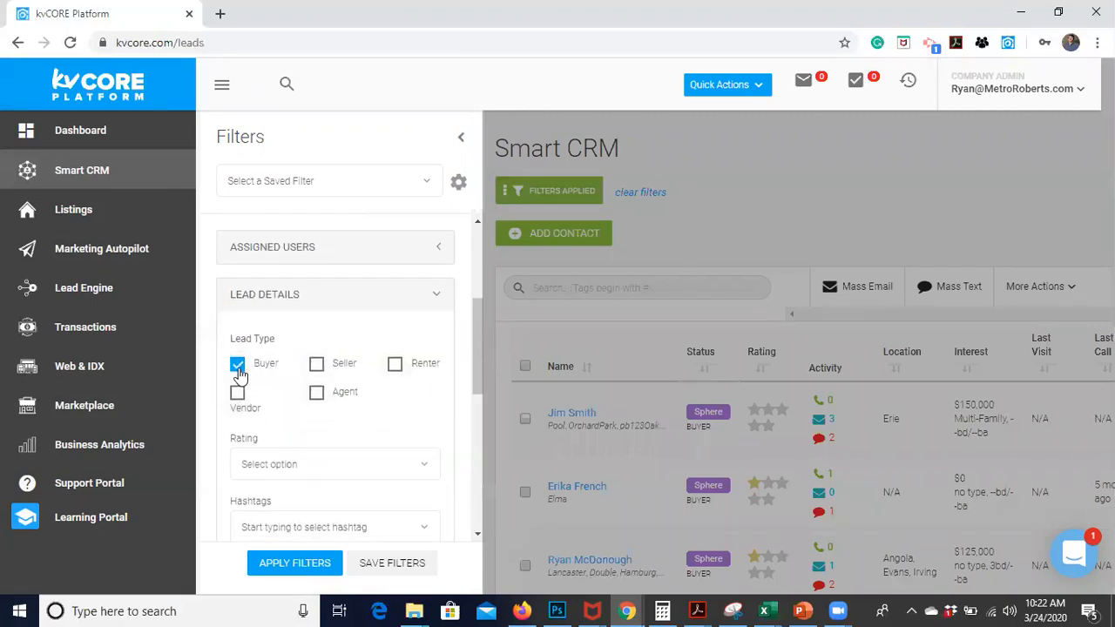
Step: Try out the Buyer and Seller lead type filters, leaving both unchecked
left_click(239, 370)
left_click(237, 366)
left_click(318, 366)
left_click(237, 365)
left_click(315, 367)
Step: Look through the Lead Details filters, including the rating choices, hashtags, lead source, contact information, subscription and creation timeframe options
scroll(314, 370, "down", 2)
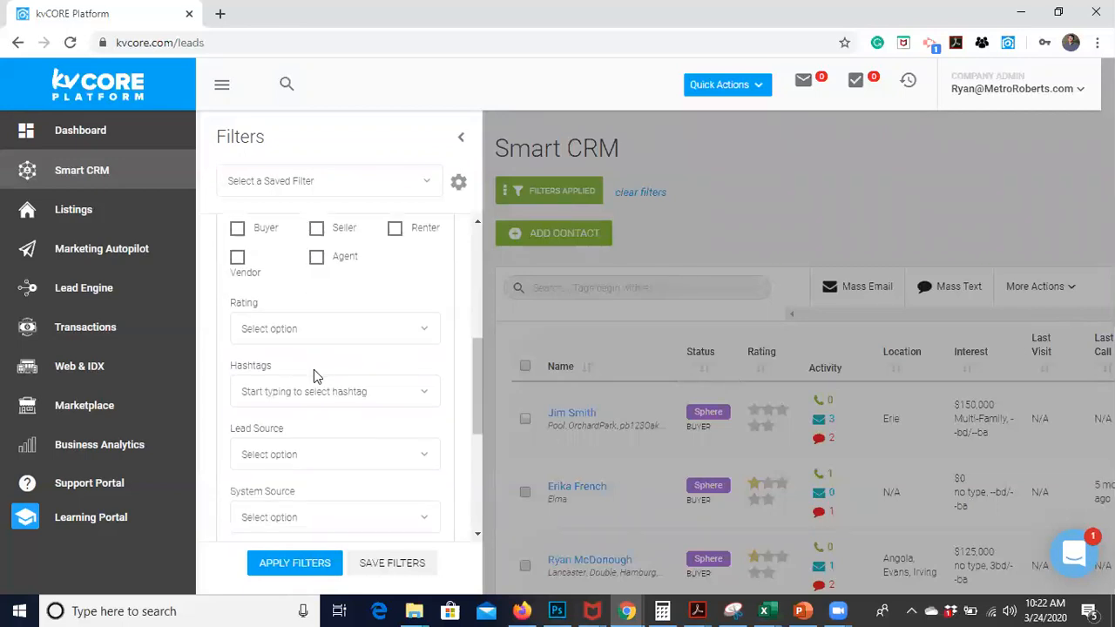
scroll(314, 370, "down", 1)
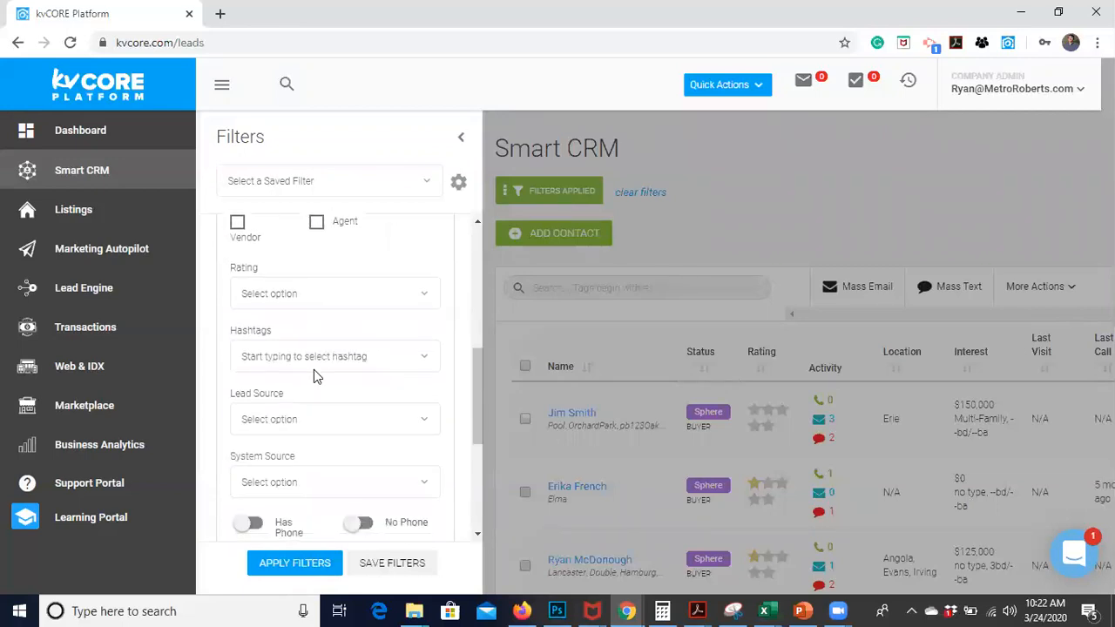
left_click(313, 294)
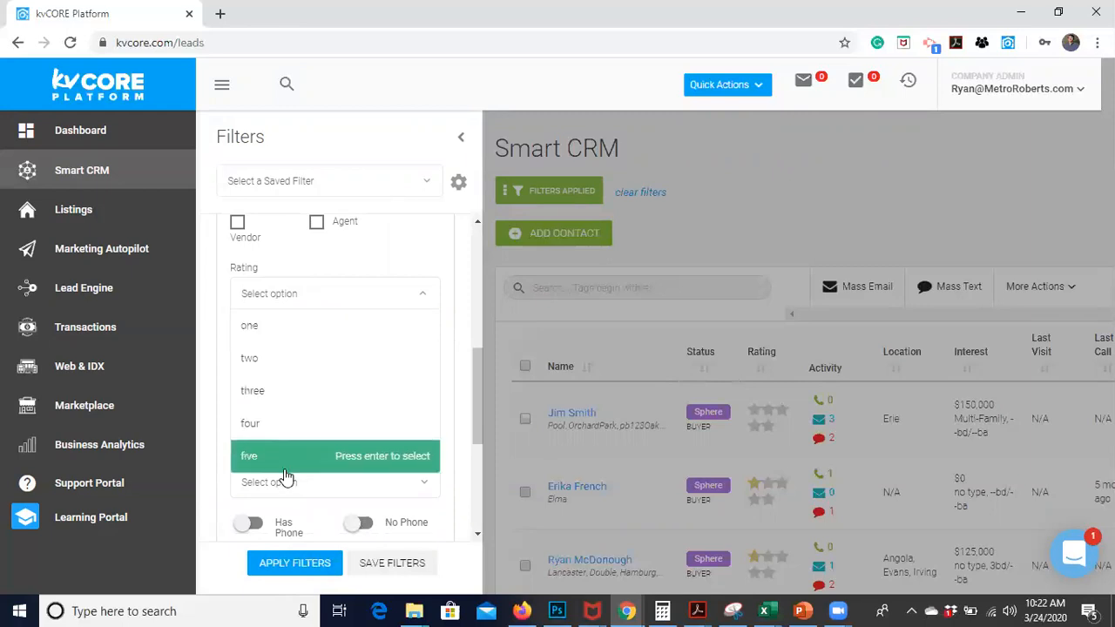
left_click(446, 292)
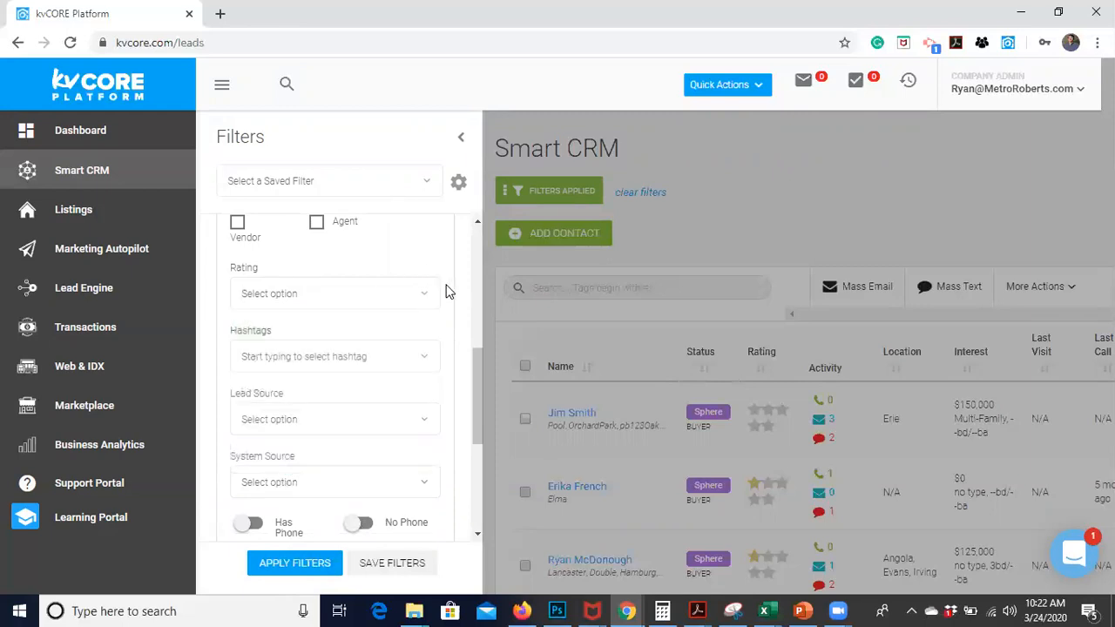
scroll(361, 383, "down", 3)
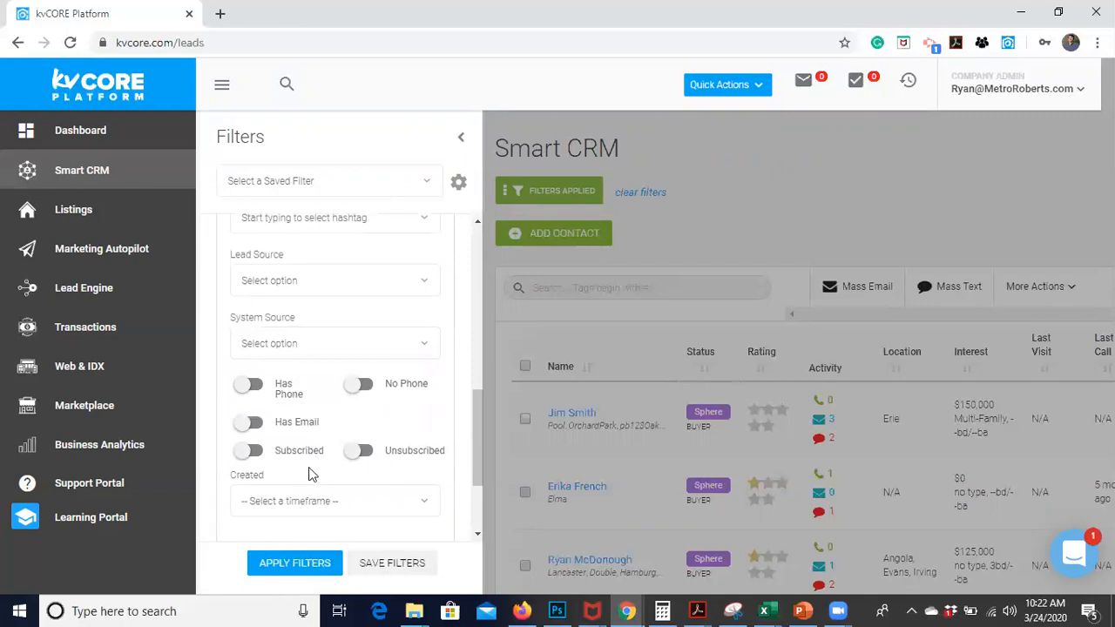
scroll(309, 473, "down", 1)
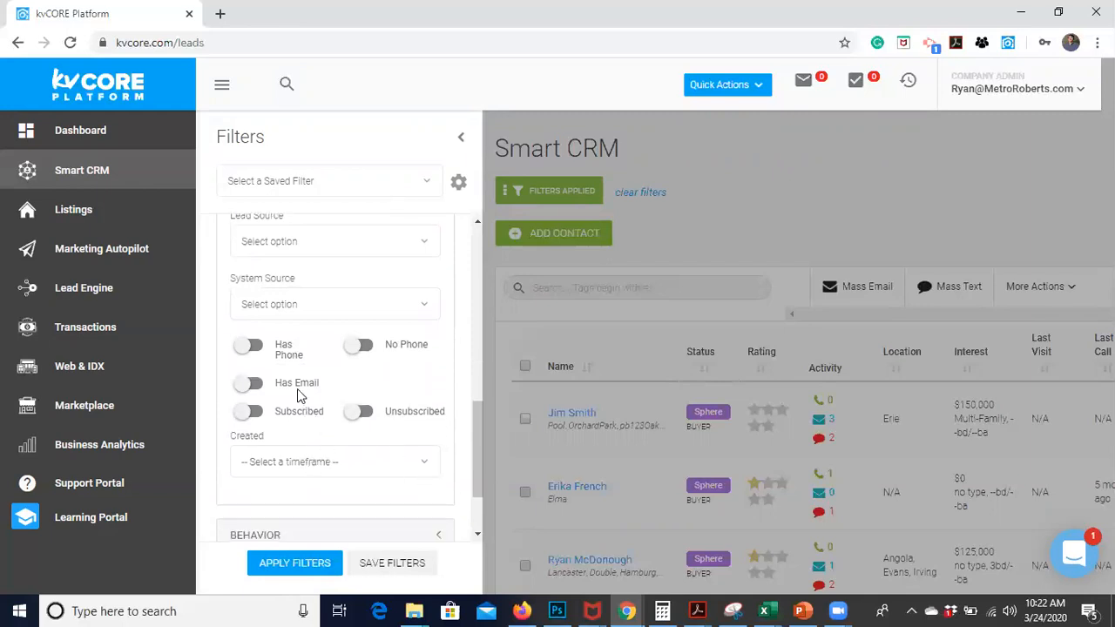
scroll(297, 388, "down", 1)
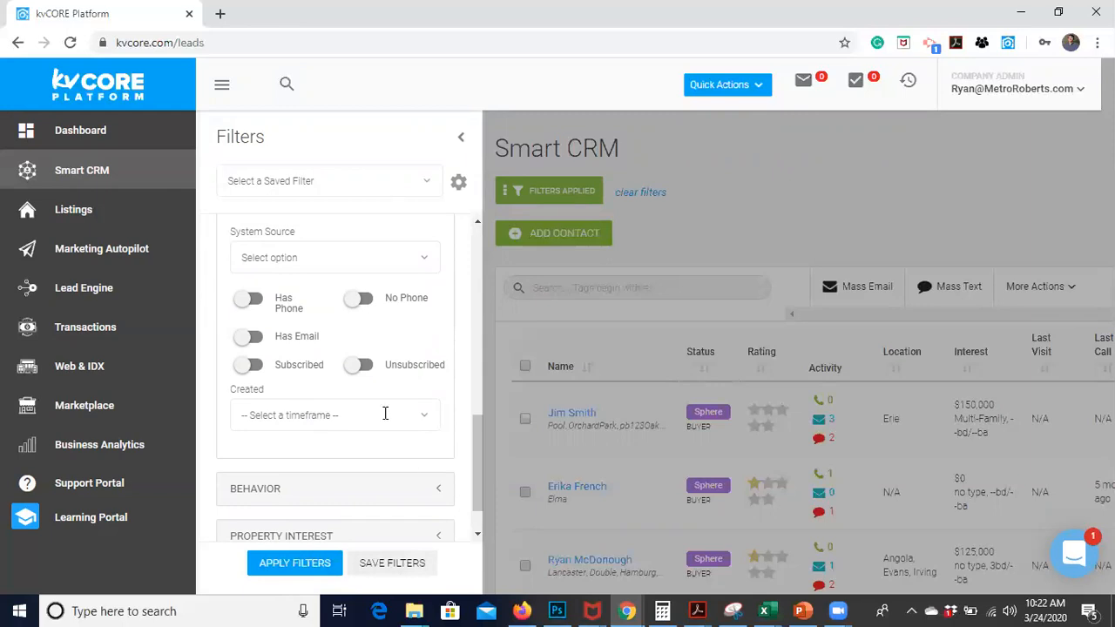
scroll(305, 288, "up", 4)
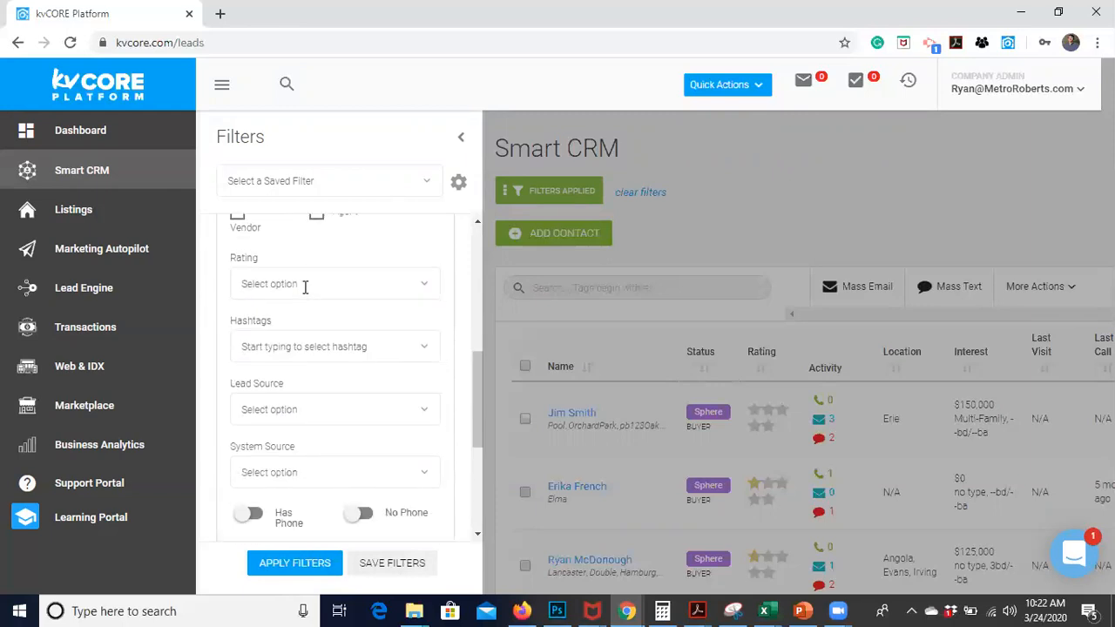
scroll(305, 289, "up", 2)
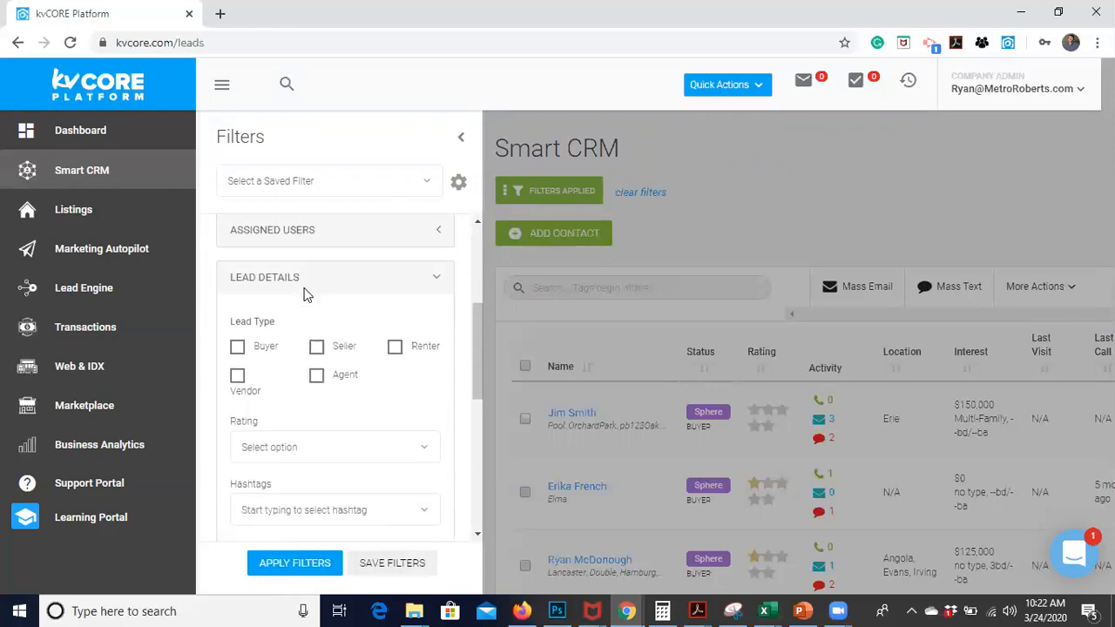
Step: Set the lead filters to the Buyer lead type and the Active Lead status
left_click(238, 362)
scroll(314, 398, "up", 5)
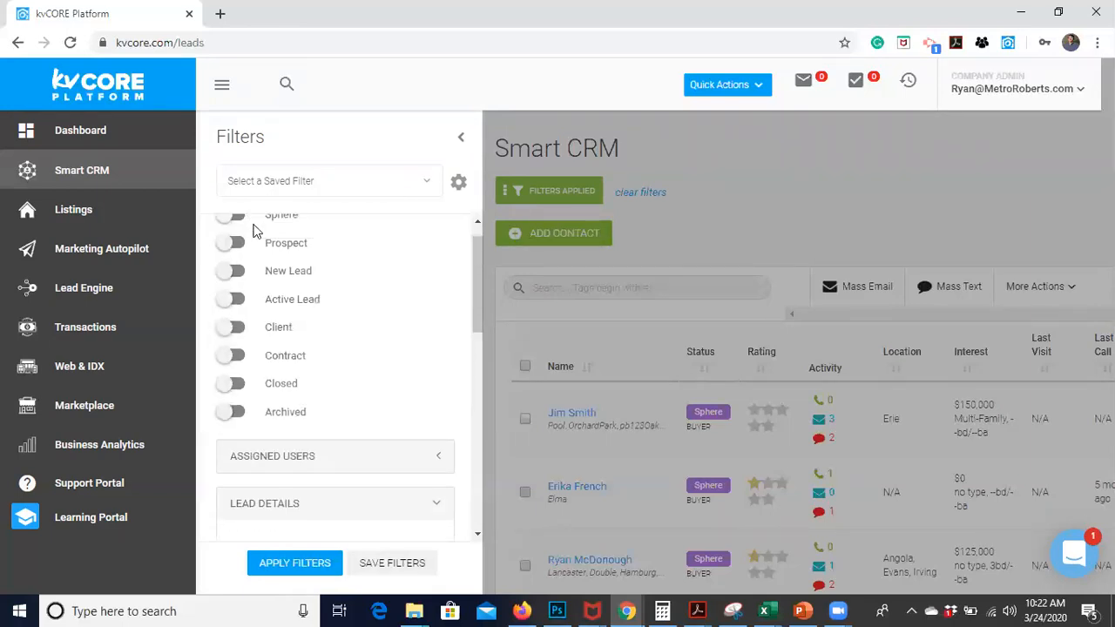
scroll(255, 231, "up", 1)
left_click(225, 332)
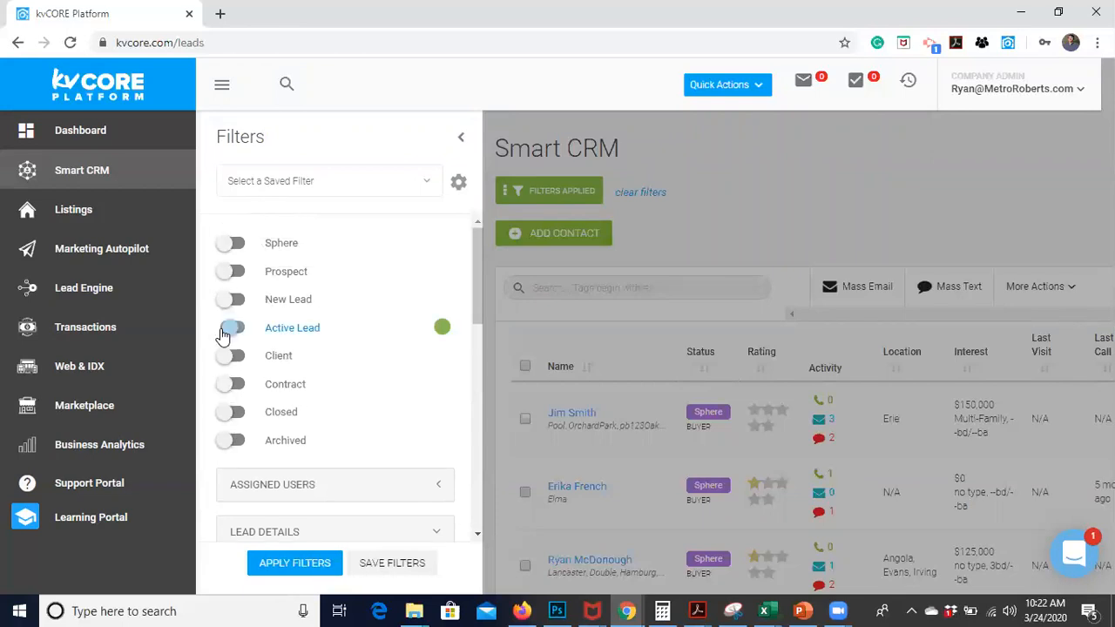
Step: Save the current filter settings as a new filter named Active Buyers
left_click(384, 568)
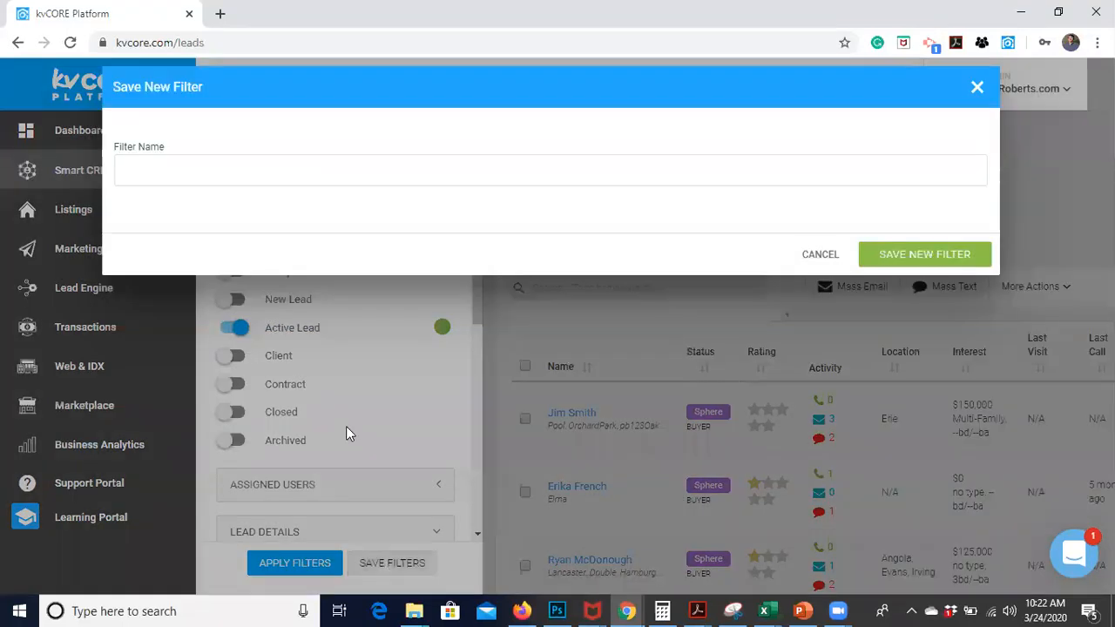
left_click(224, 182)
type("Active Buye")
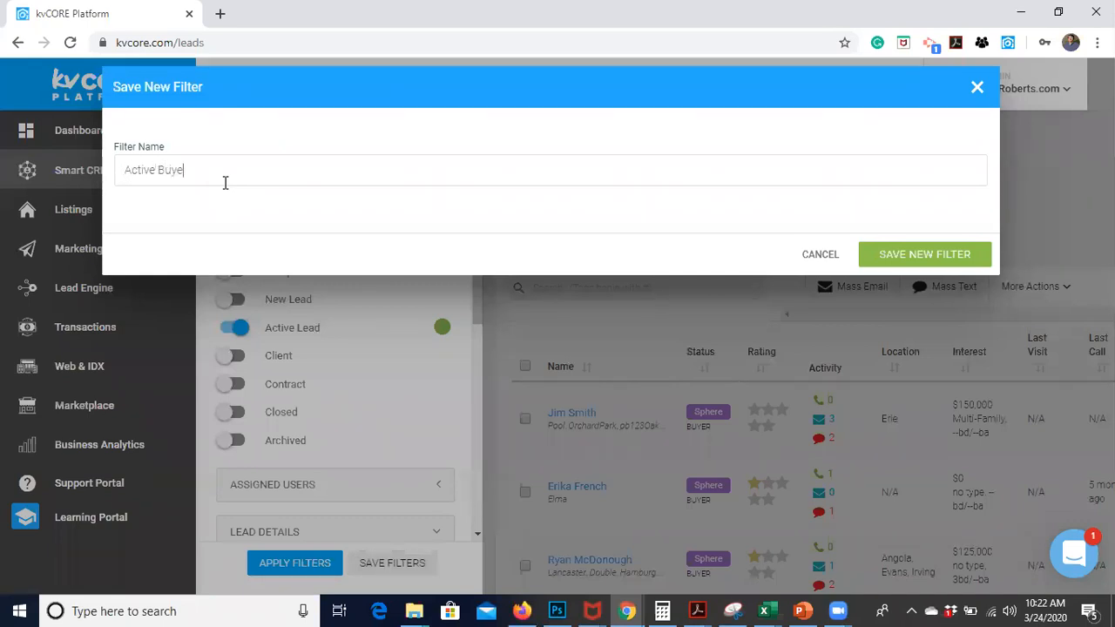
type("rs")
left_click(910, 257)
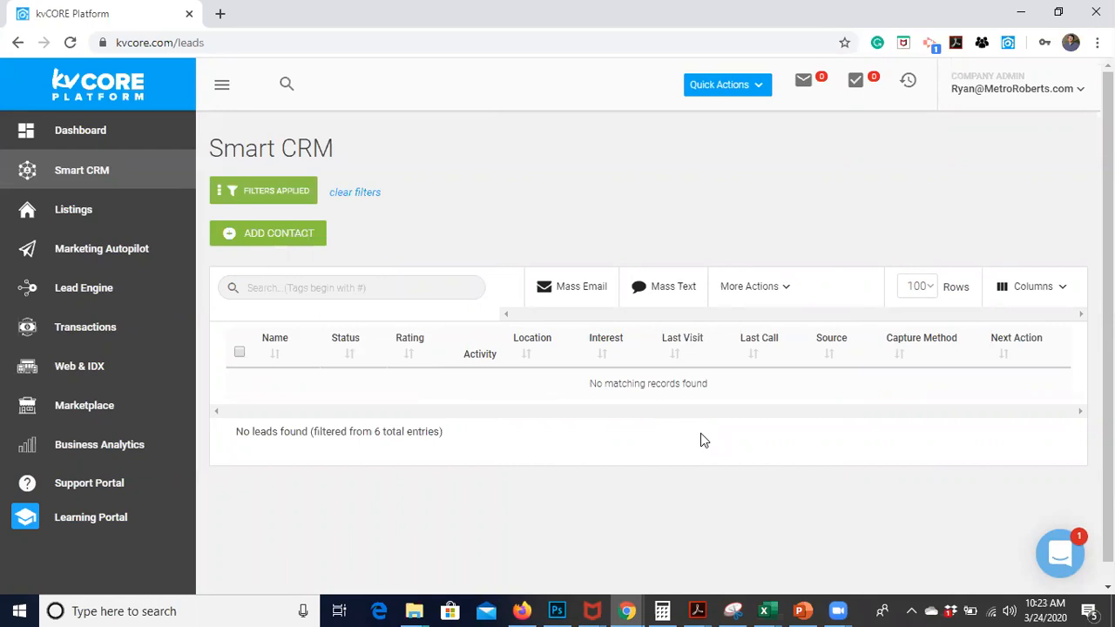
Step: Review the list of saved filters and clear the selected Active Buyers filter
left_click(275, 192)
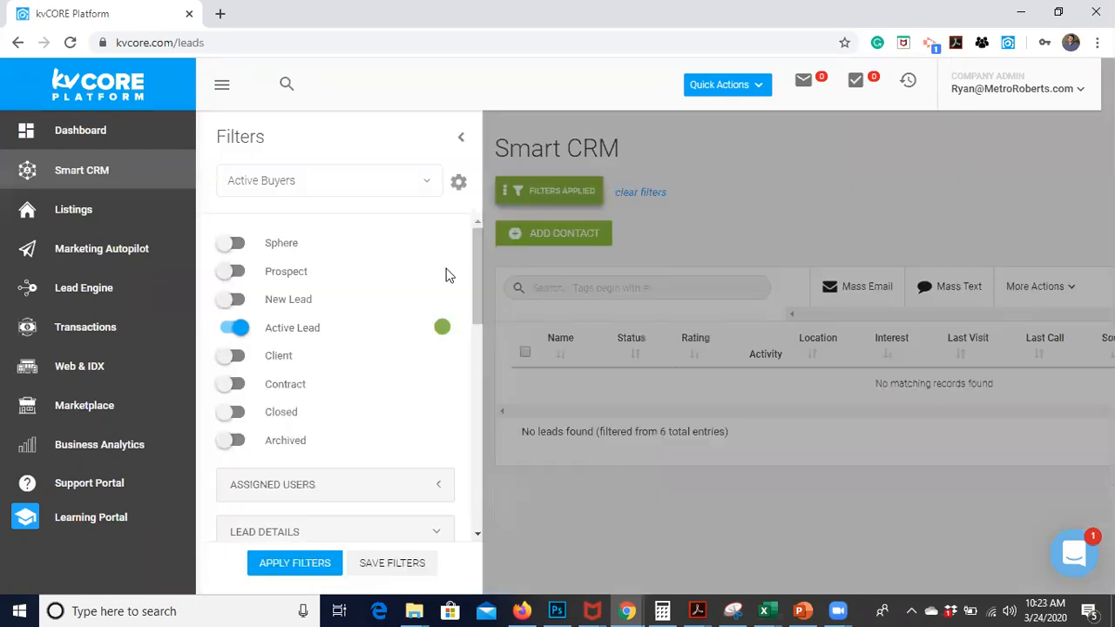
left_click(427, 181)
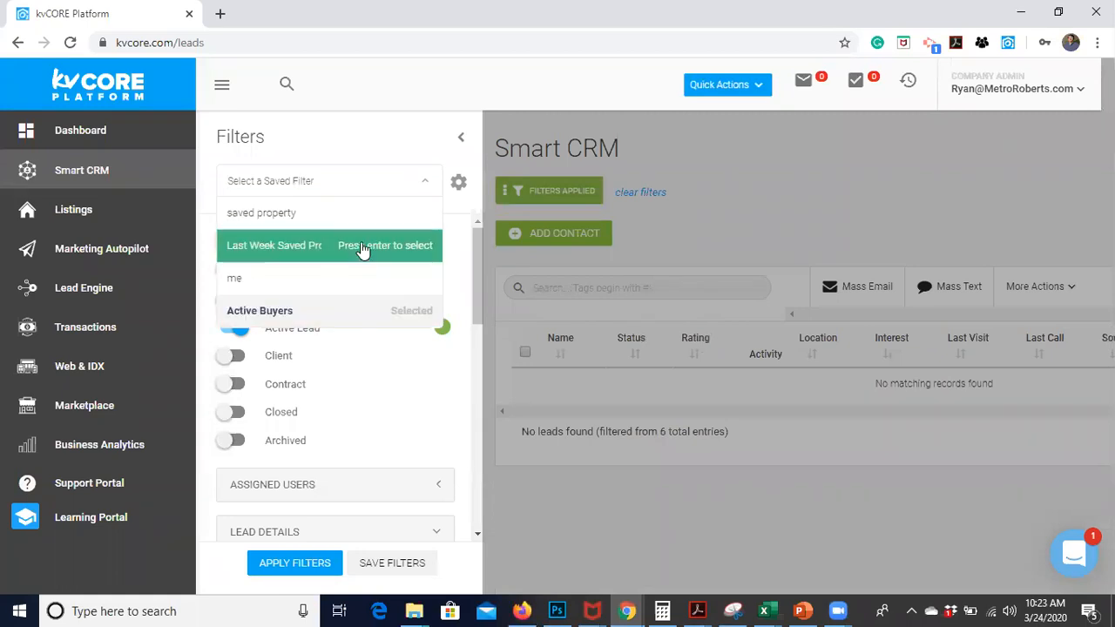
left_click(399, 144)
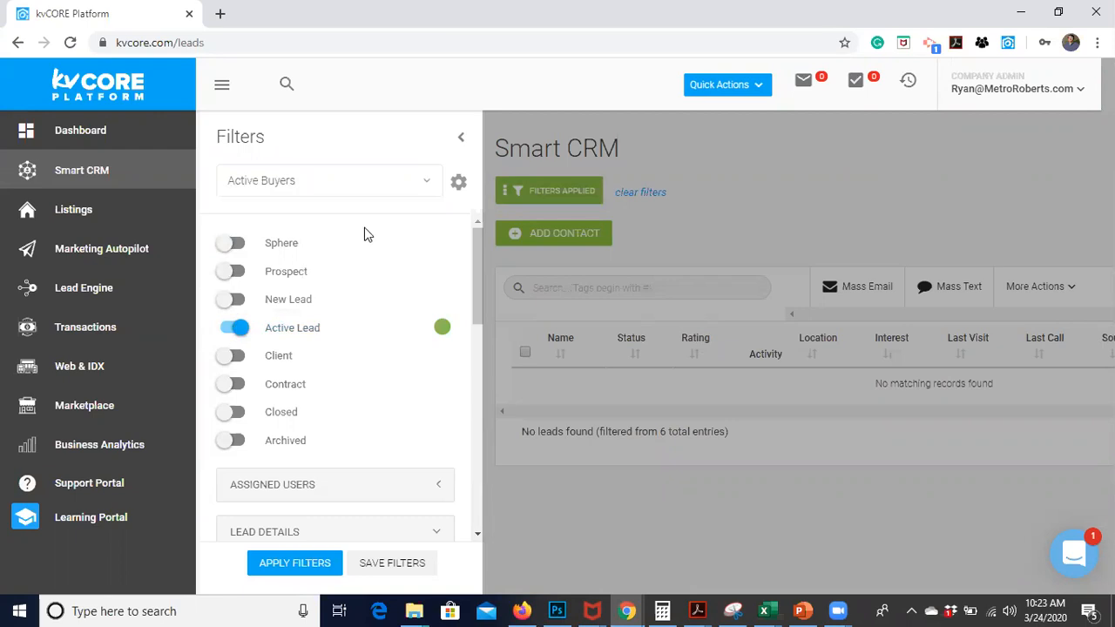
left_click(426, 182)
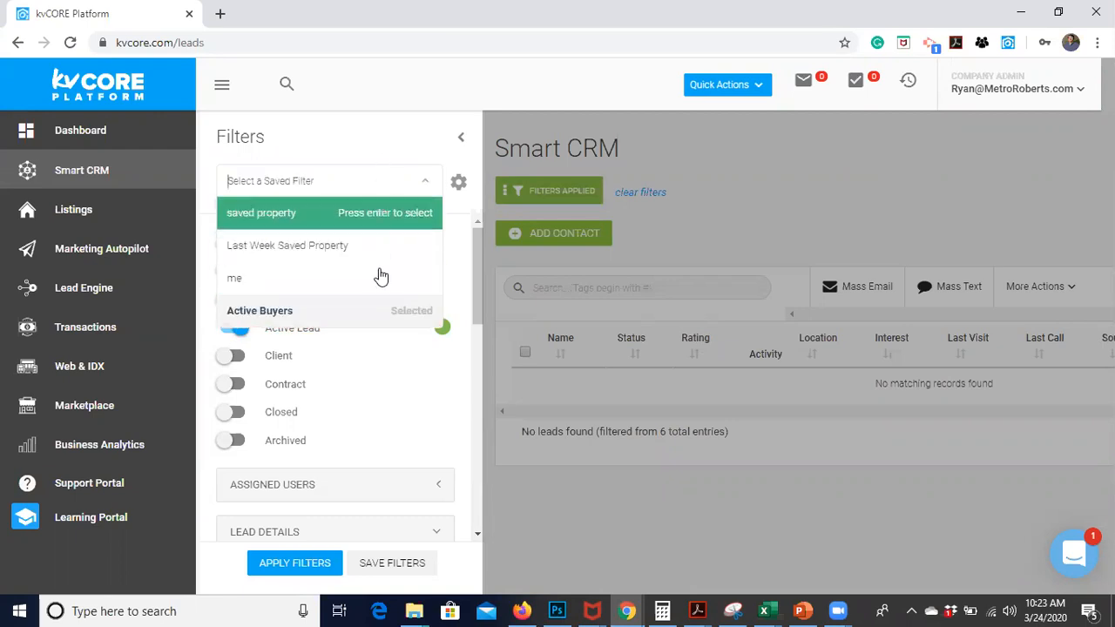
left_click(367, 310)
Step: Look through the Behavior filters, including response method, saved property, last active, next call and showing request options
scroll(383, 401, "down", 8)
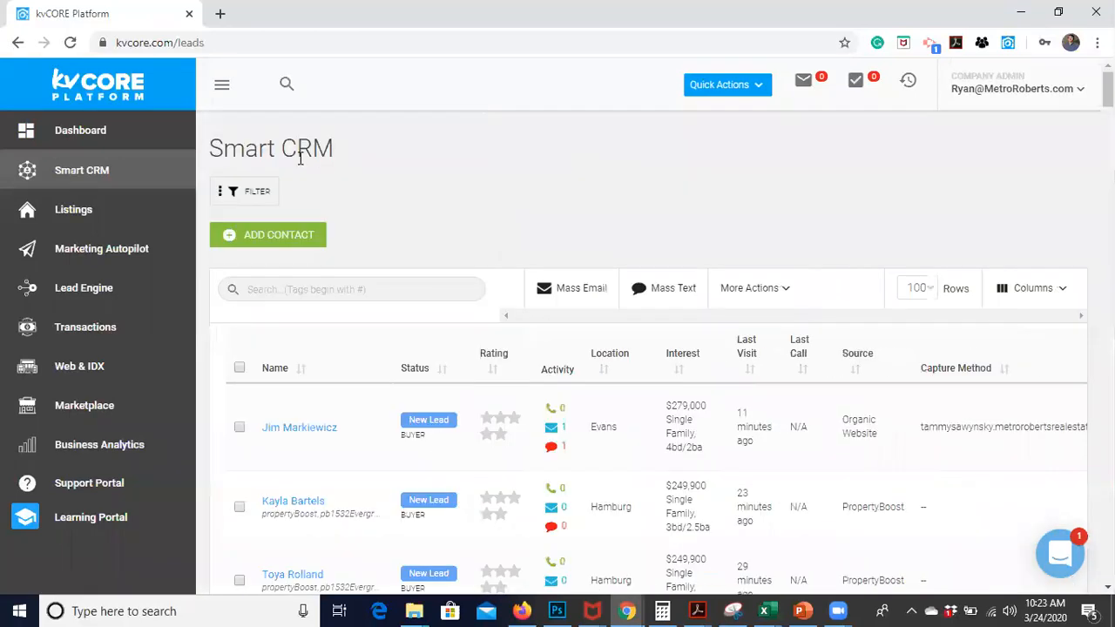
left_click(238, 197)
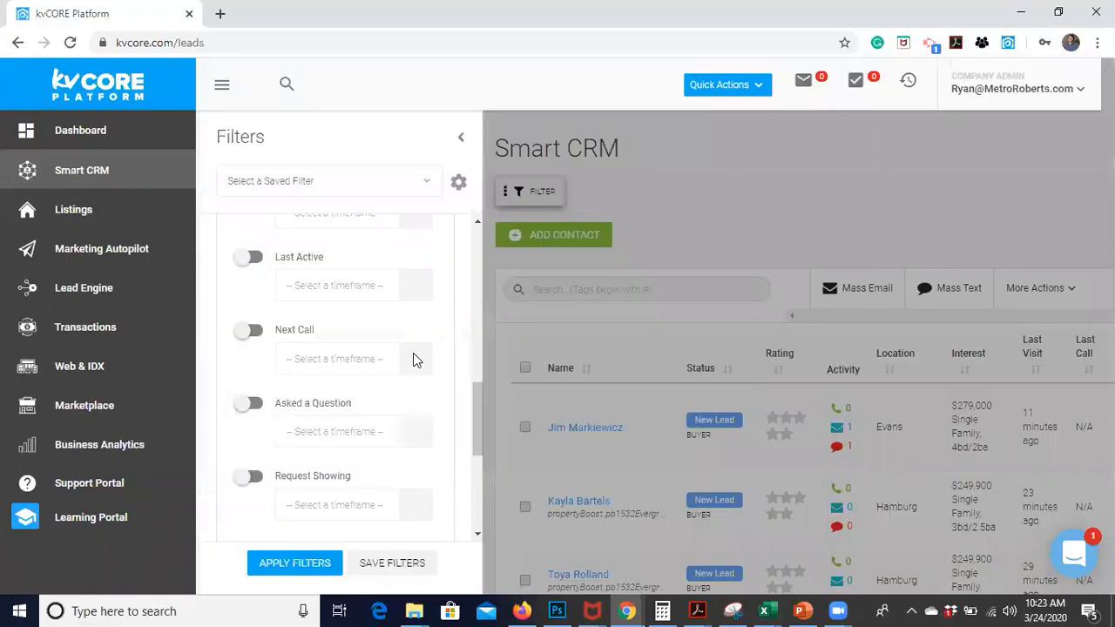
scroll(352, 364, "up", 5)
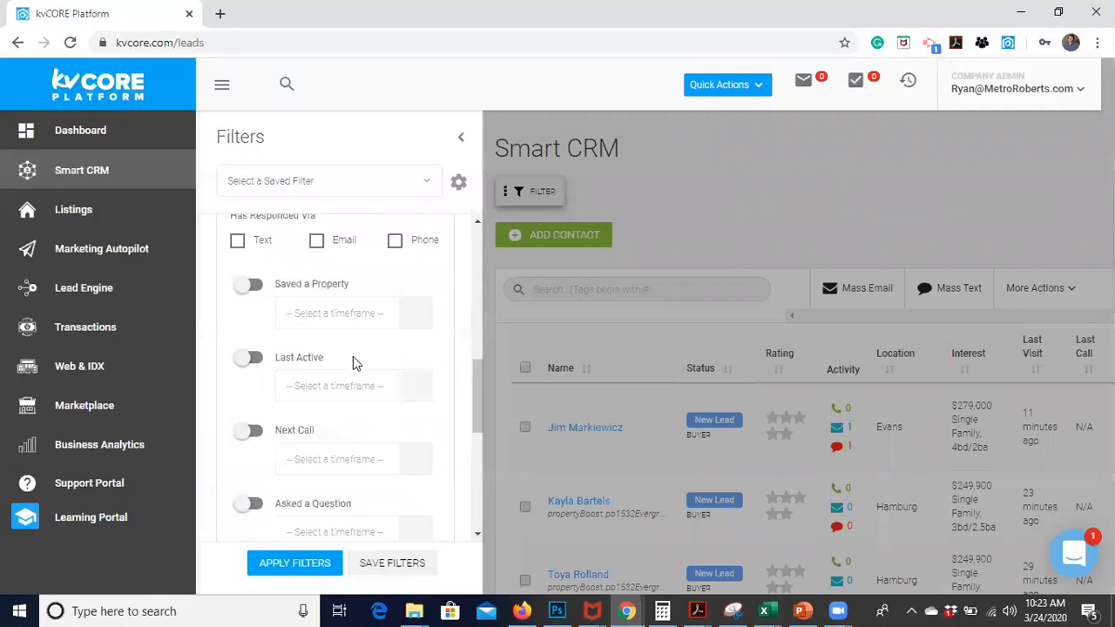
scroll(353, 364, "up", 2)
scroll(351, 364, "down", 2)
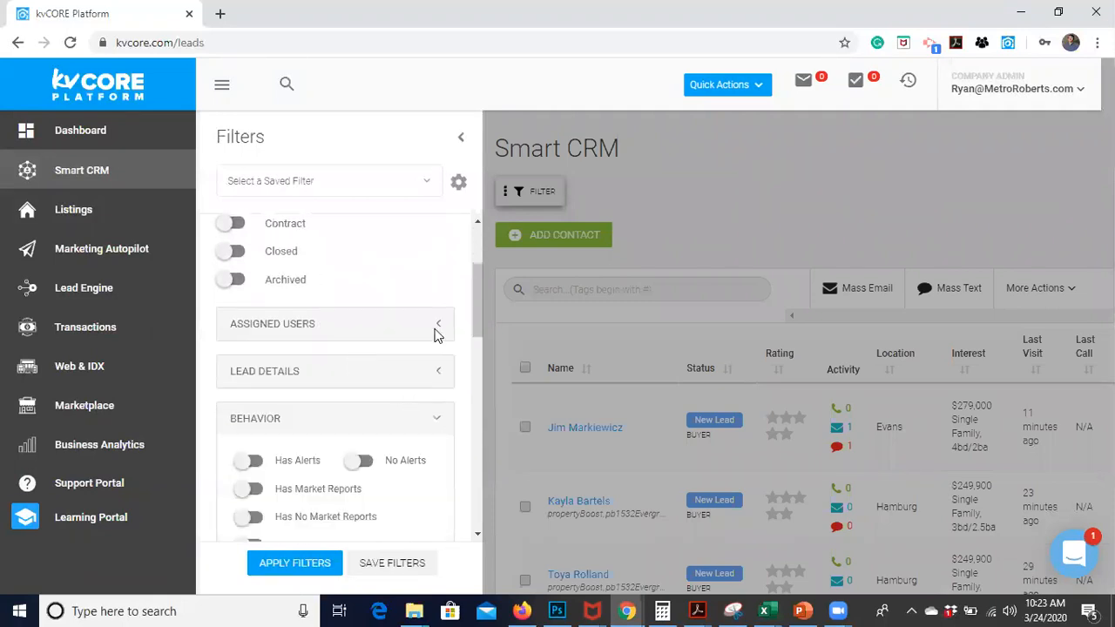
Step: Filter the leads by assigned agent, picking the account holder's name under Assigned Users, and apply the filter
left_click(441, 329)
left_click(353, 388)
type("ryan")
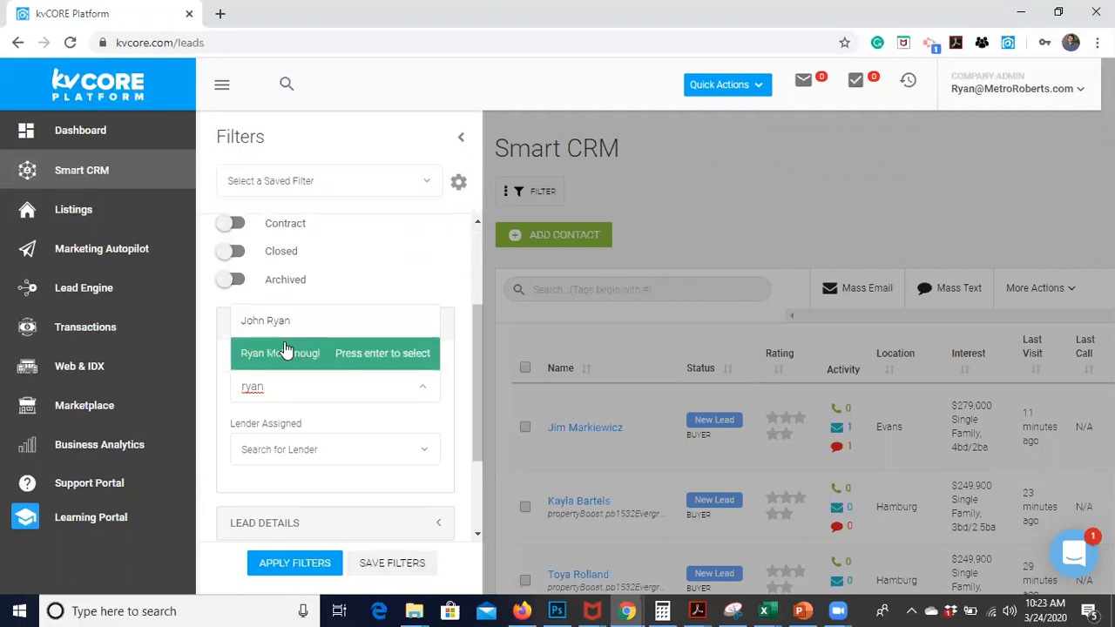
left_click(285, 350)
left_click(296, 563)
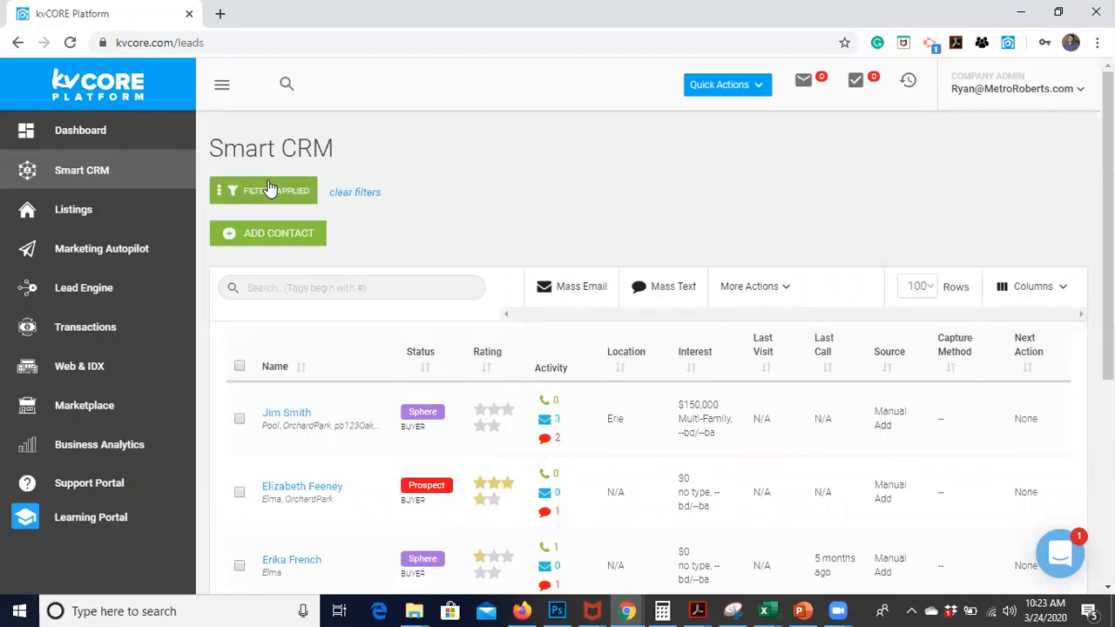
Step: Look through the Behavior filters, from alerts, market reports and response method down to Last Time I Called, Emailed and Texted
left_click(269, 189)
scroll(304, 410, "down", 2)
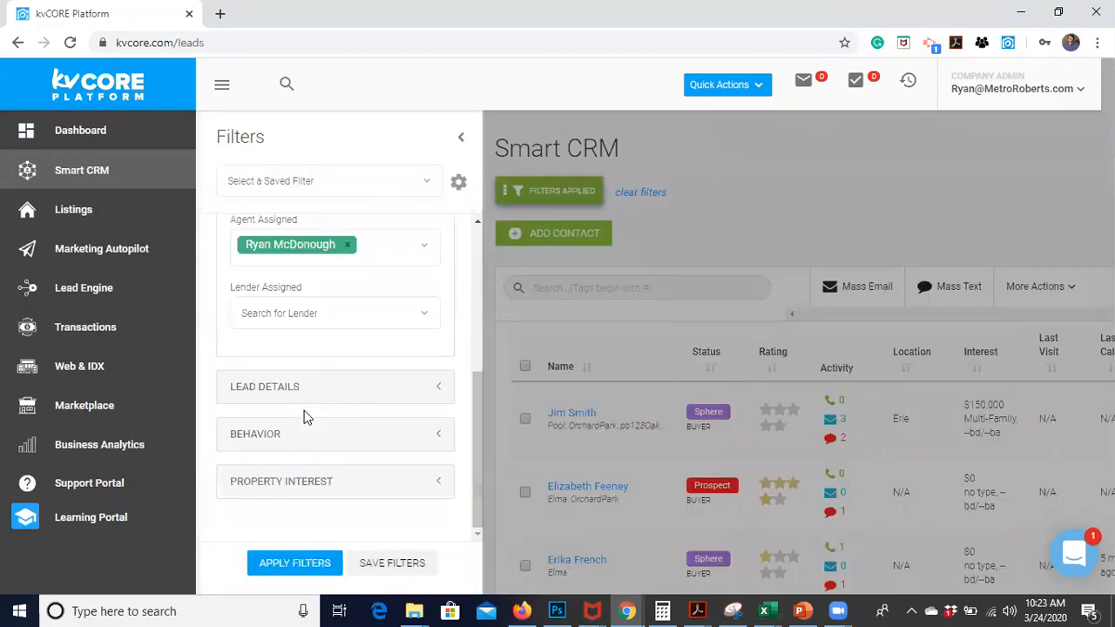
left_click(439, 437)
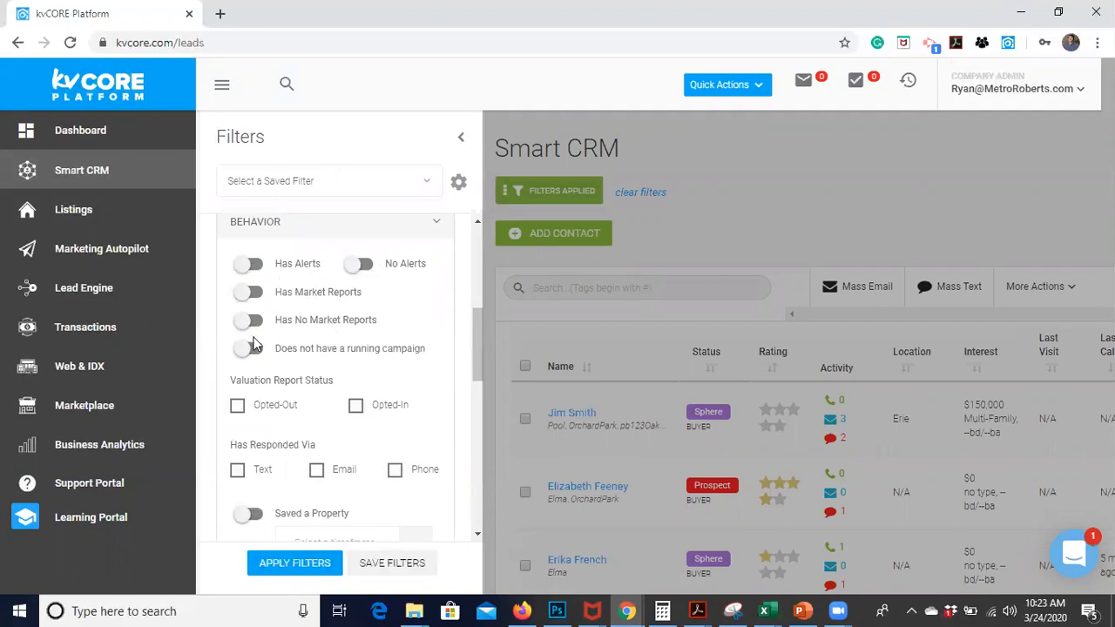
scroll(287, 387, "down", 1)
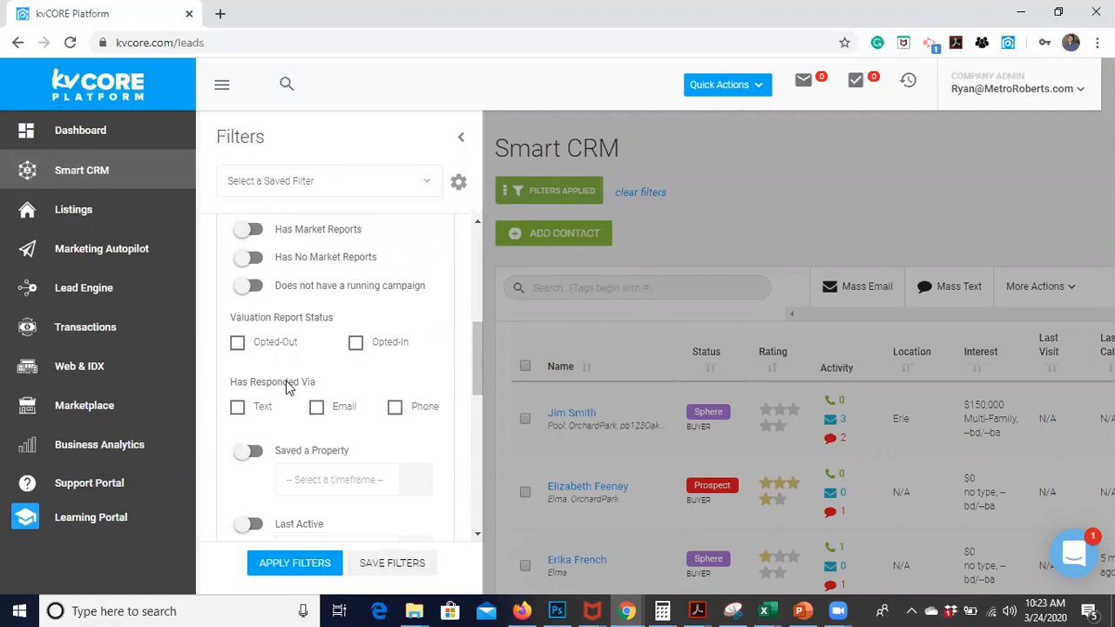
scroll(290, 388, "down", 1)
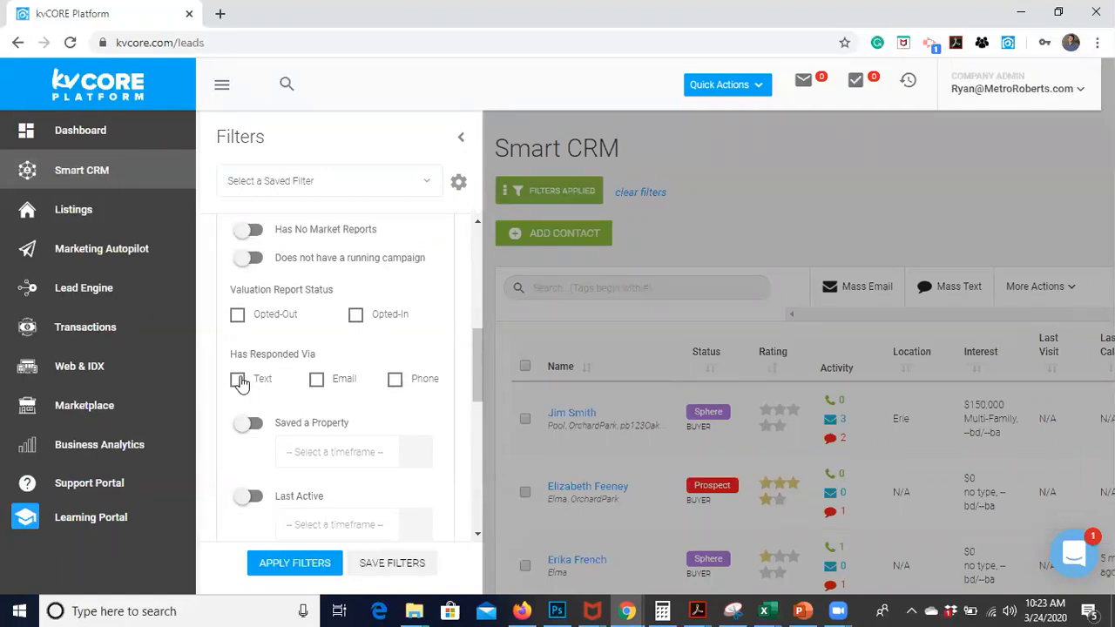
scroll(331, 441, "down", 3)
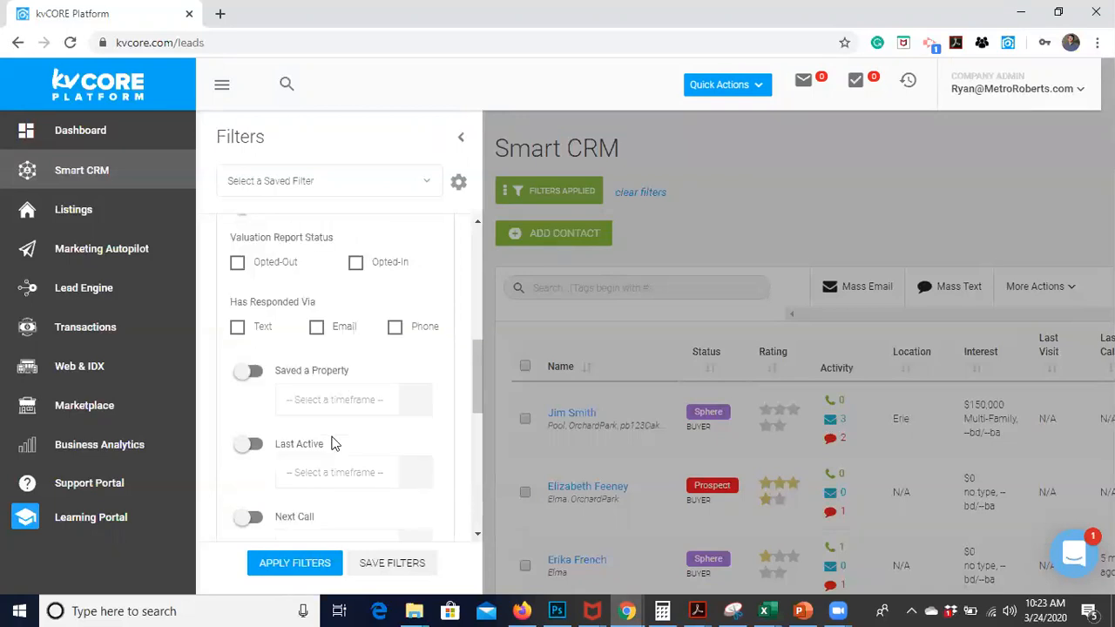
scroll(331, 441, "down", 2)
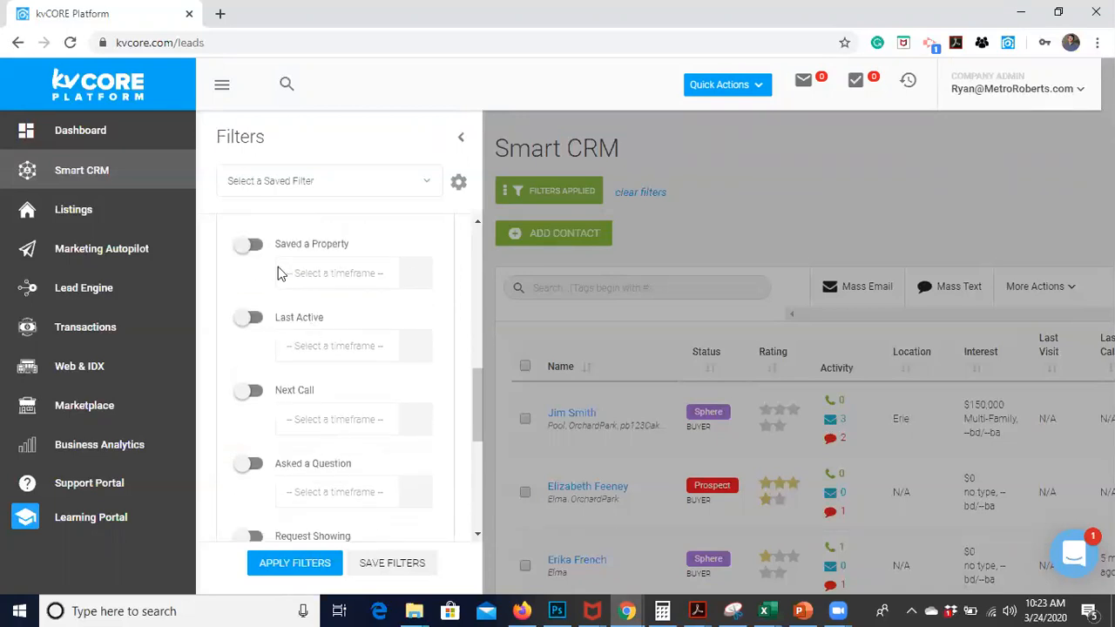
scroll(418, 488, "down", 1)
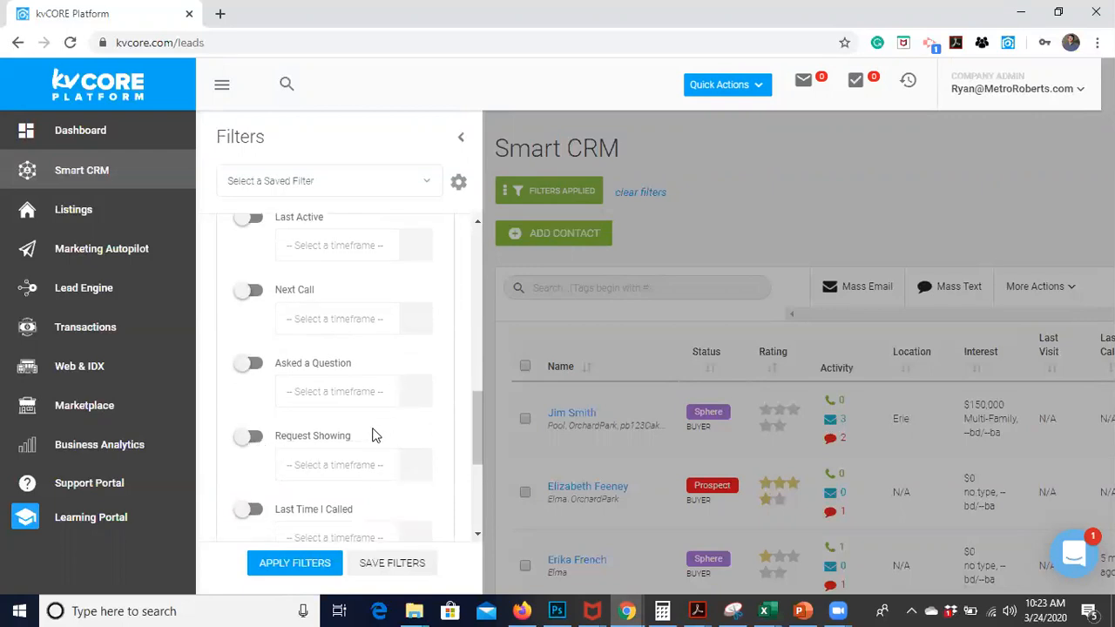
scroll(373, 435, "down", 1)
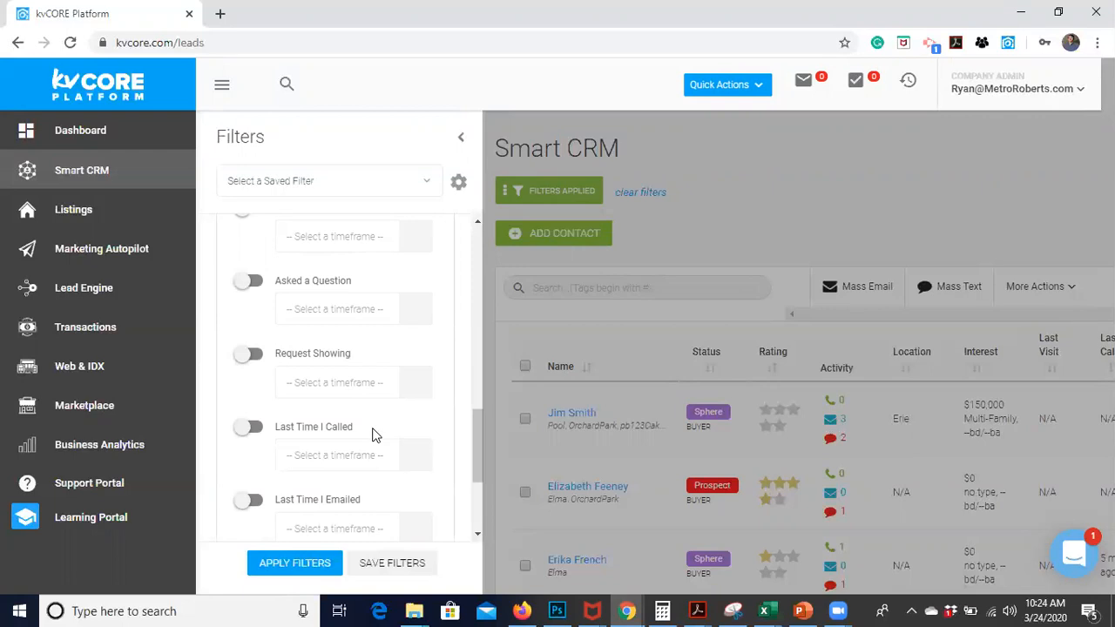
scroll(373, 436, "down", 1)
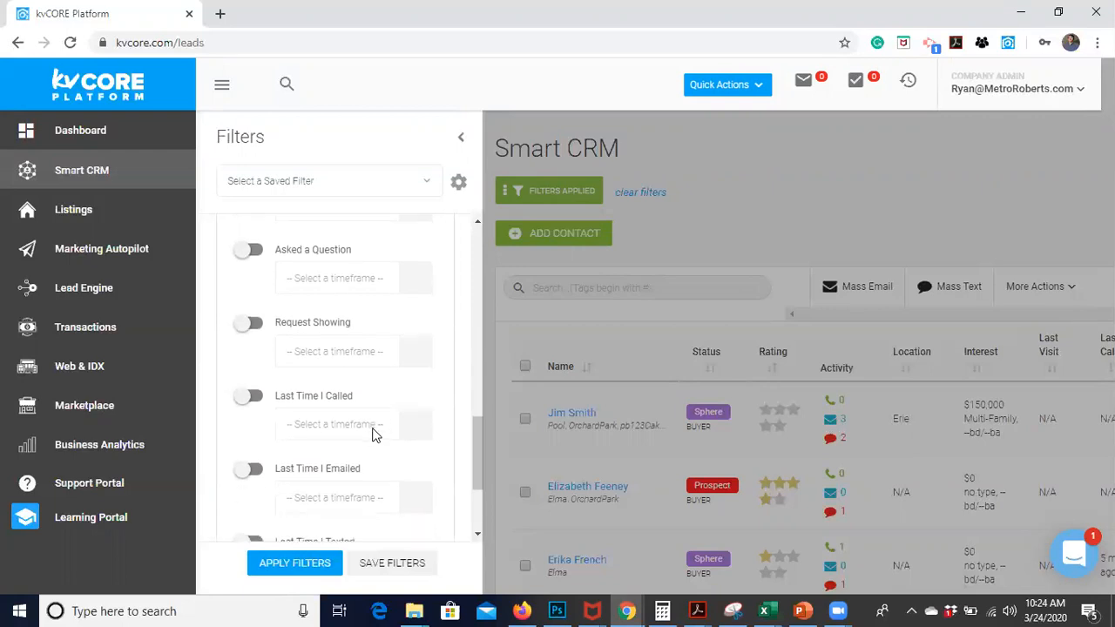
scroll(374, 435, "down", 1)
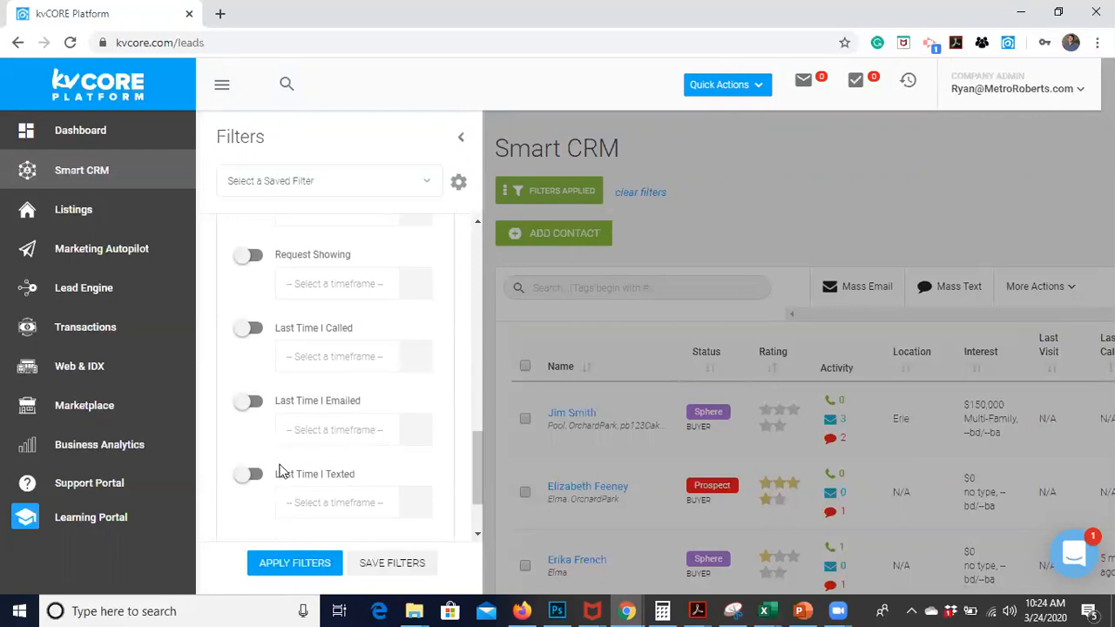
scroll(358, 479, "down", 1)
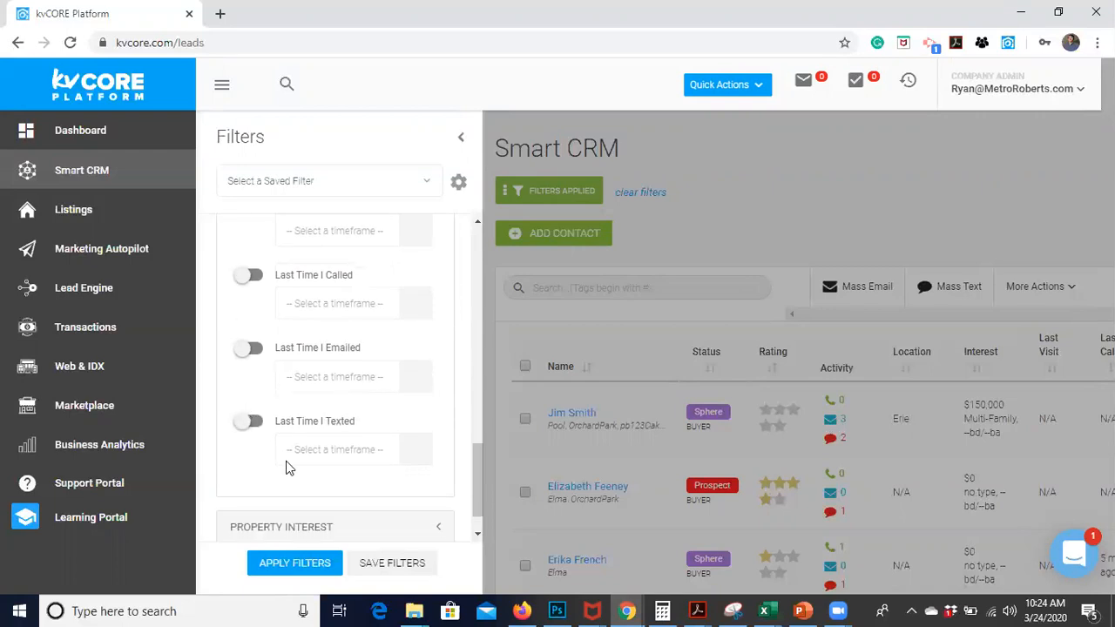
Step: Check the timeframe choices of the Last Time I Texted filter, switch the filter back off and close the filters
left_click(244, 423)
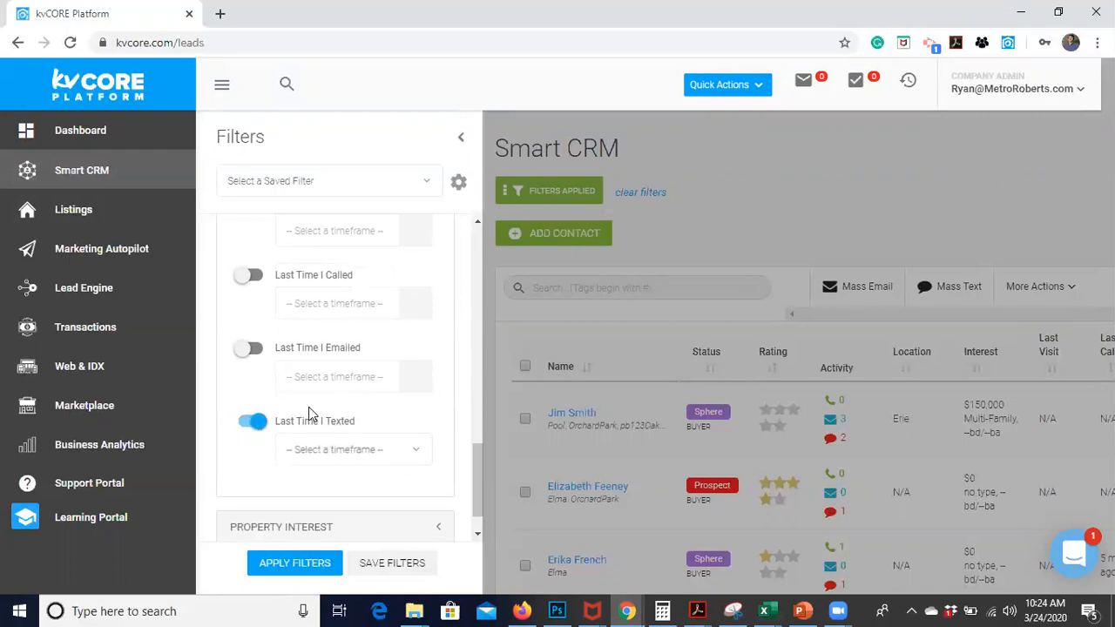
left_click(415, 453)
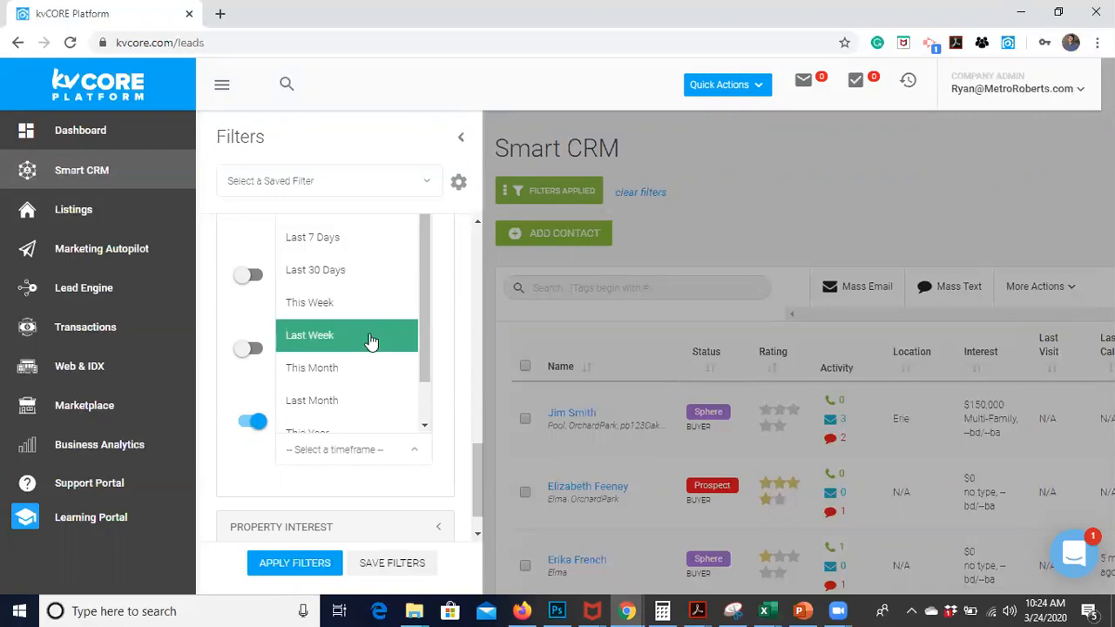
left_click(253, 459)
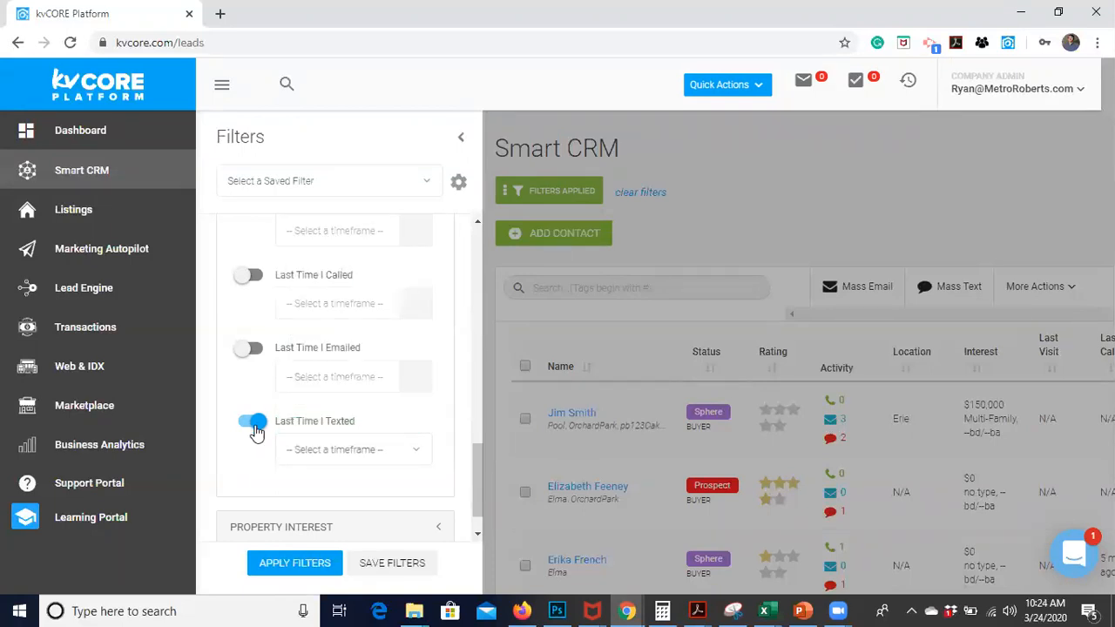
left_click(258, 422)
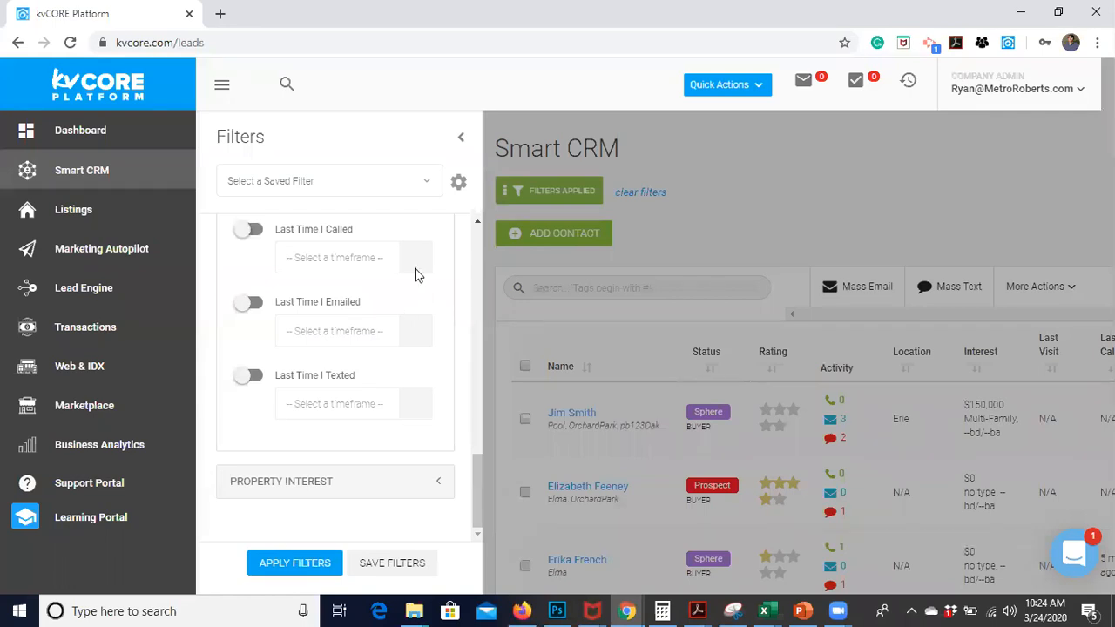
left_click(462, 141)
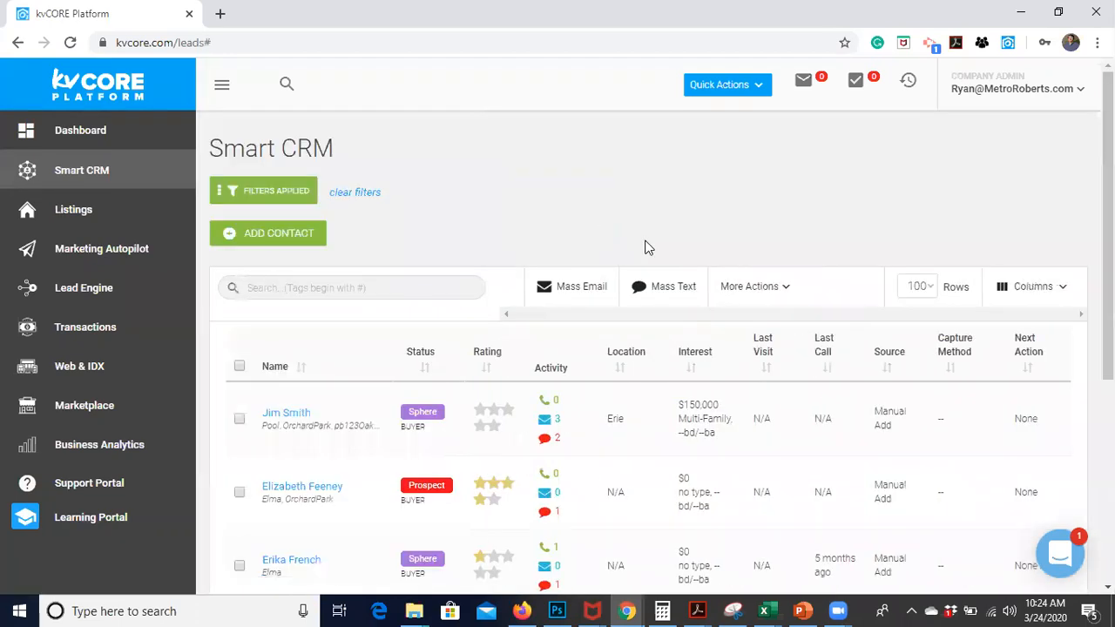
Step: Look through the filtered leads and open the record of the first contact in the list
scroll(647, 246, "down", 3)
scroll(647, 248, "down", 1)
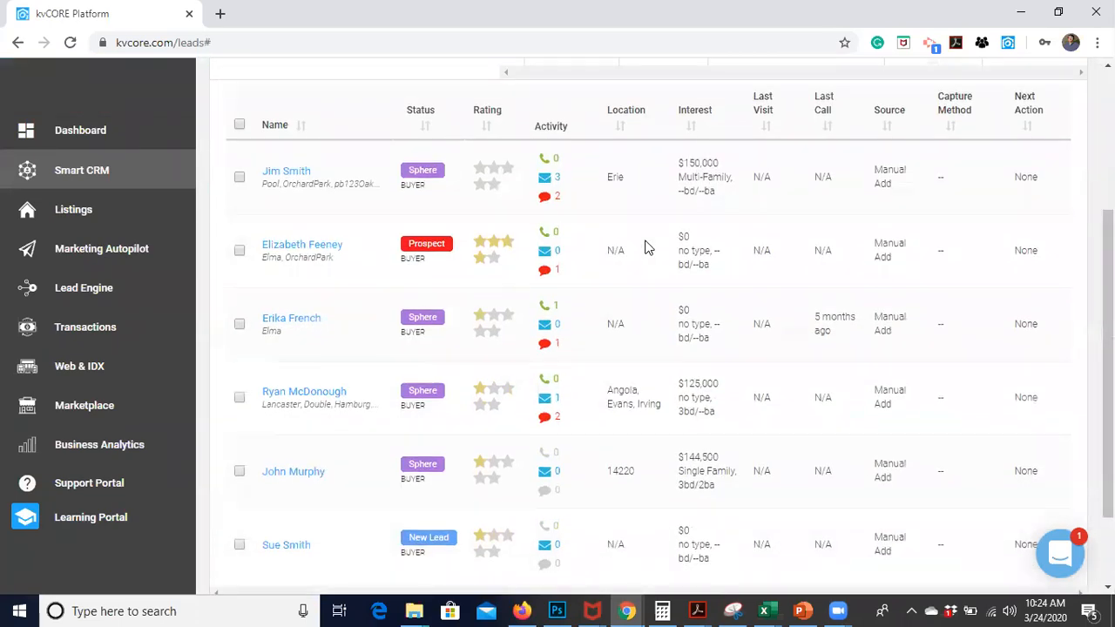
scroll(647, 248, "down", 1)
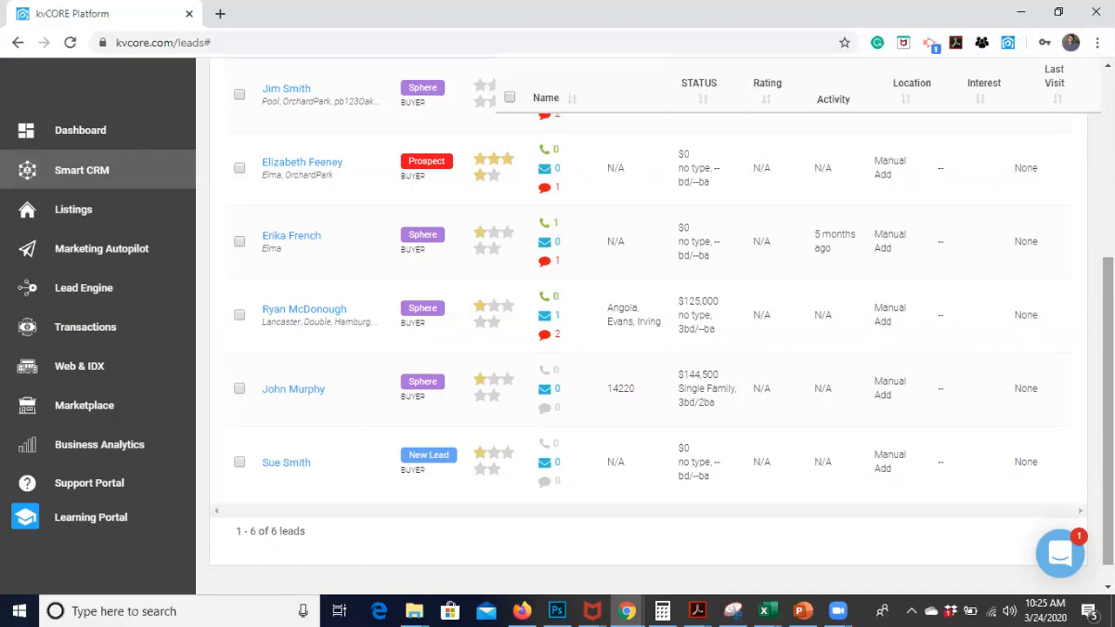
left_click_drag(1108, 409, 1108, 373)
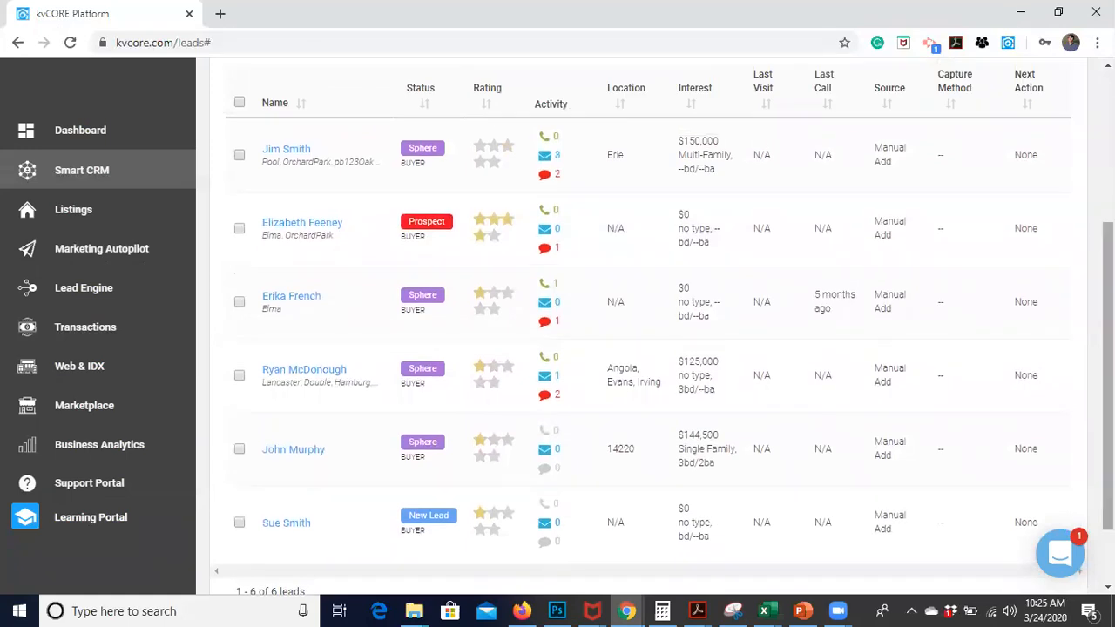
scroll(711, 171, "up", 3)
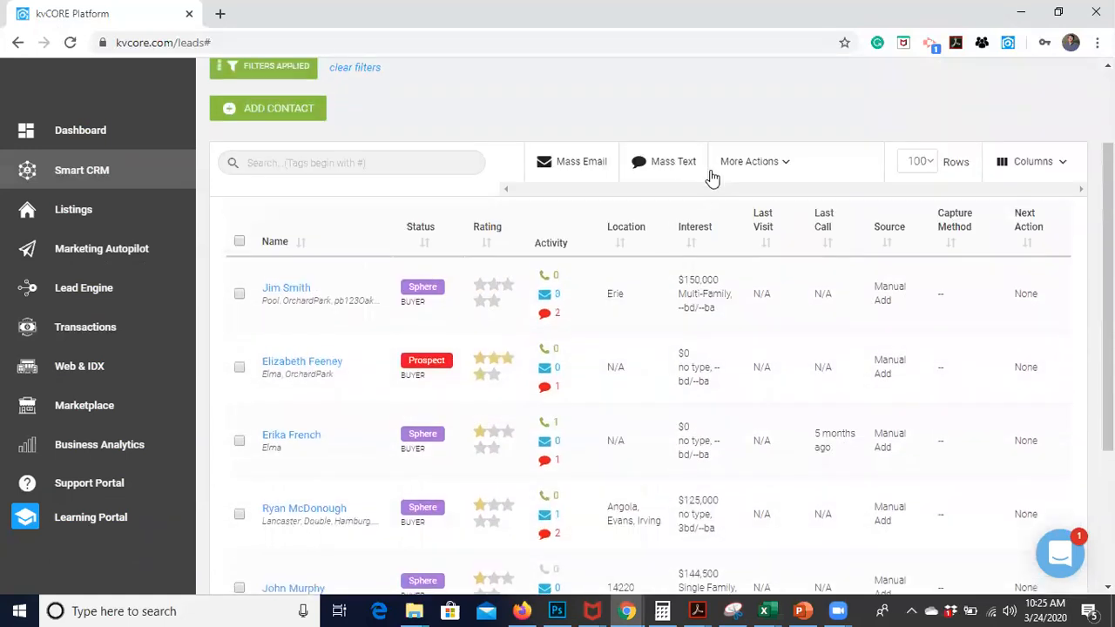
left_click(291, 296)
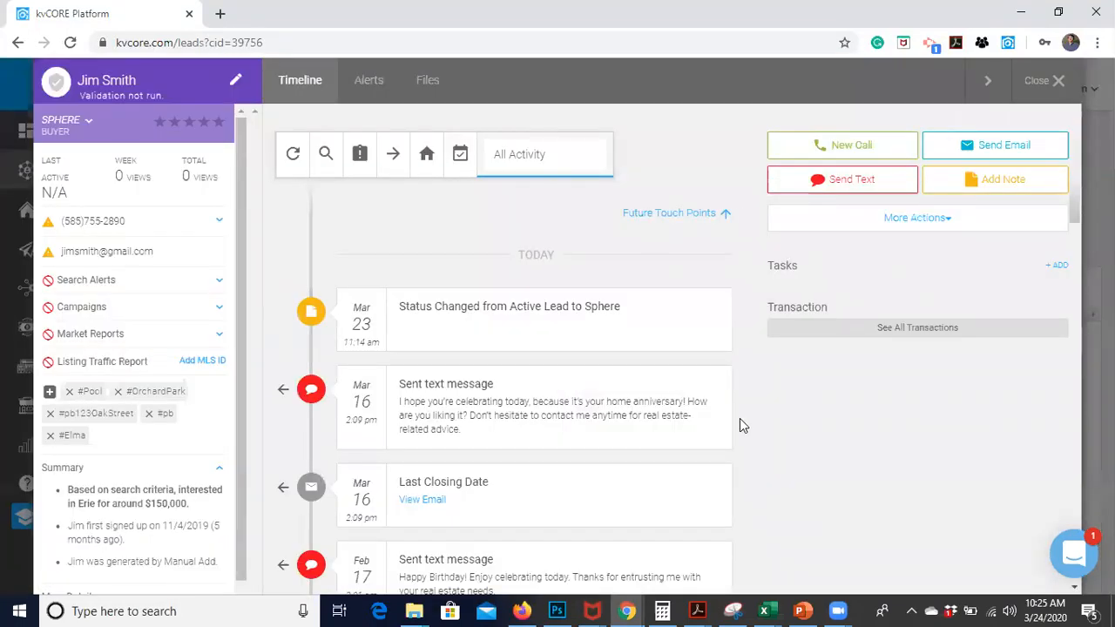
Step: Examine the lead's profile details, including contact info, search alerts, campaigns, market reports, hashtags and summary
scroll(739, 419, "down", 2)
scroll(740, 419, "up", 2)
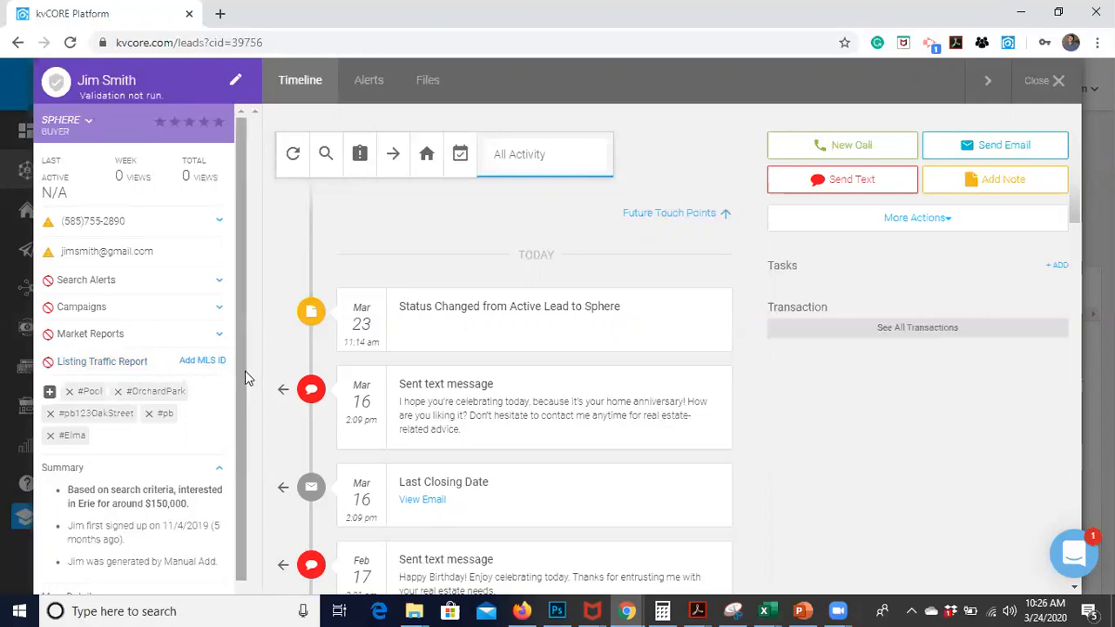
scroll(244, 392, "down", 1)
scroll(243, 393, "down", 2)
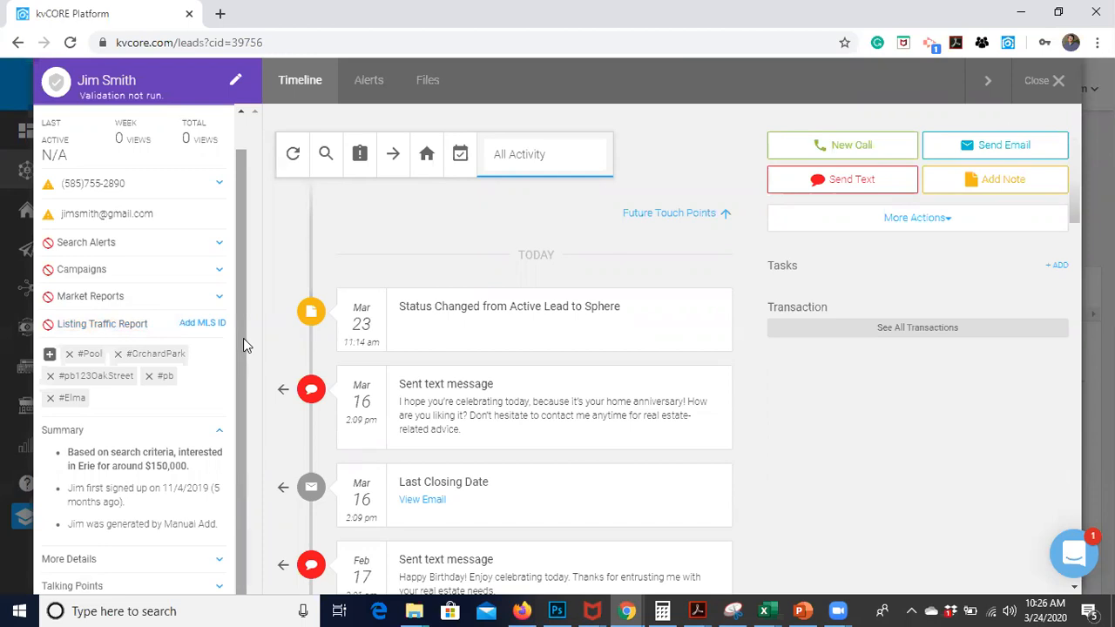
mouse_move(242, 331)
left_mouse_down()
mouse_move(233, 377)
mouse_move(242, 331)
left_mouse_up()
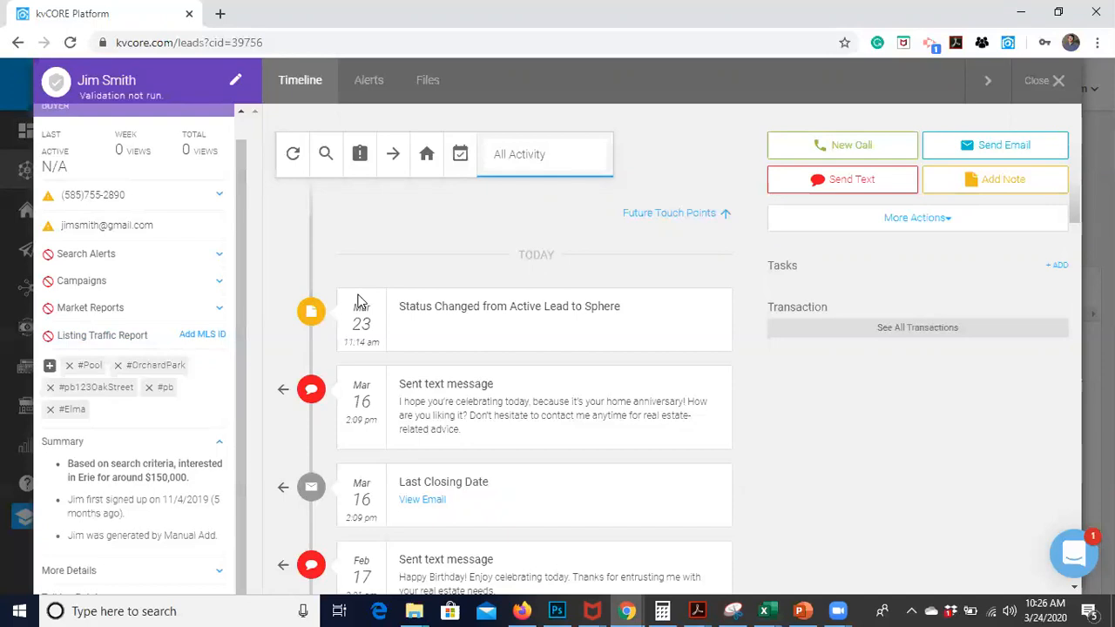
left_click_drag(243, 379, 243, 347)
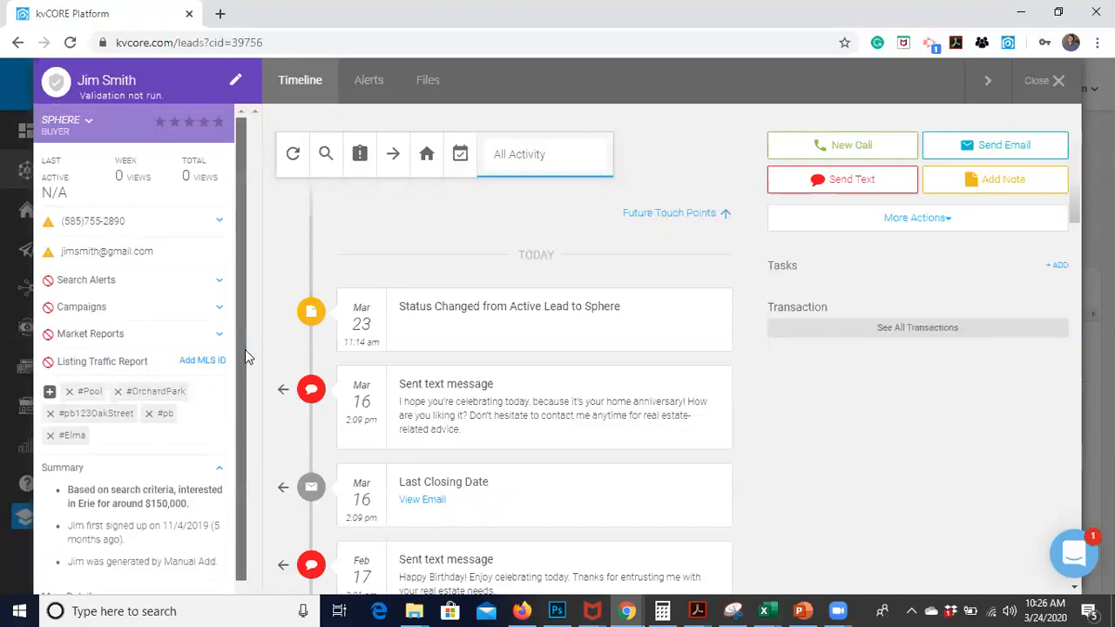
scroll(245, 359, "down", 1)
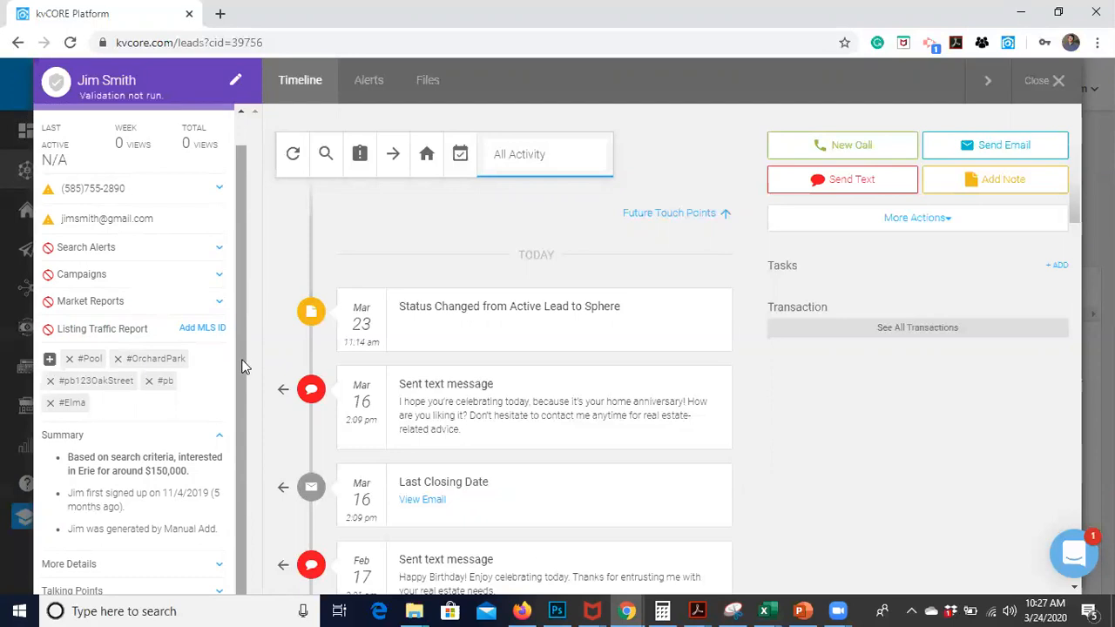
right_click(243, 360)
left_click(237, 317)
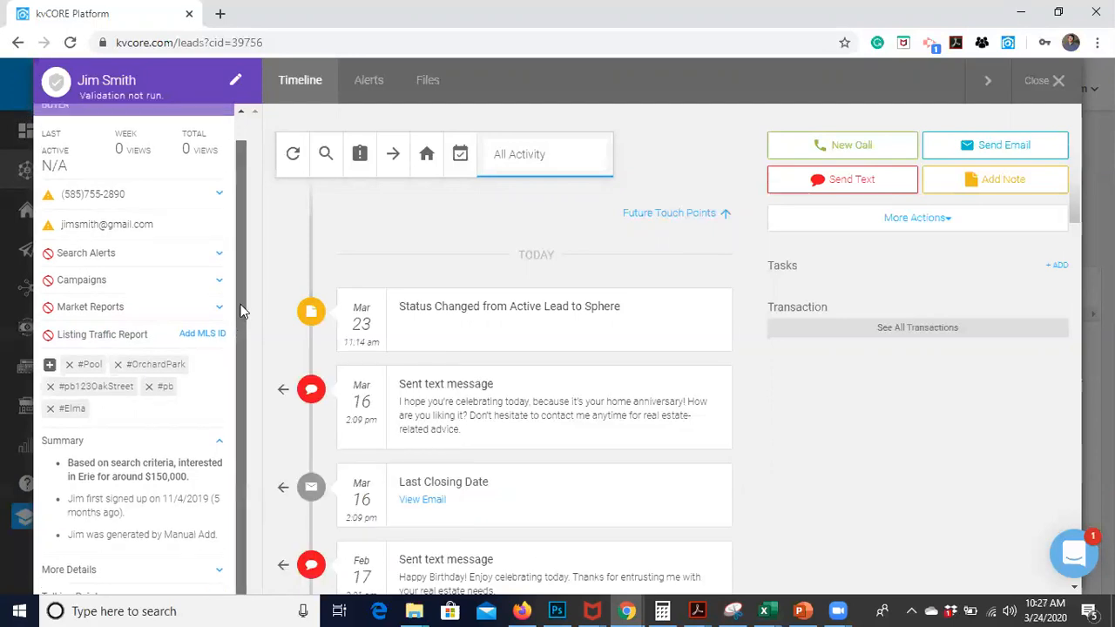
scroll(241, 309, "up", 1)
left_click_drag(243, 304, 243, 293)
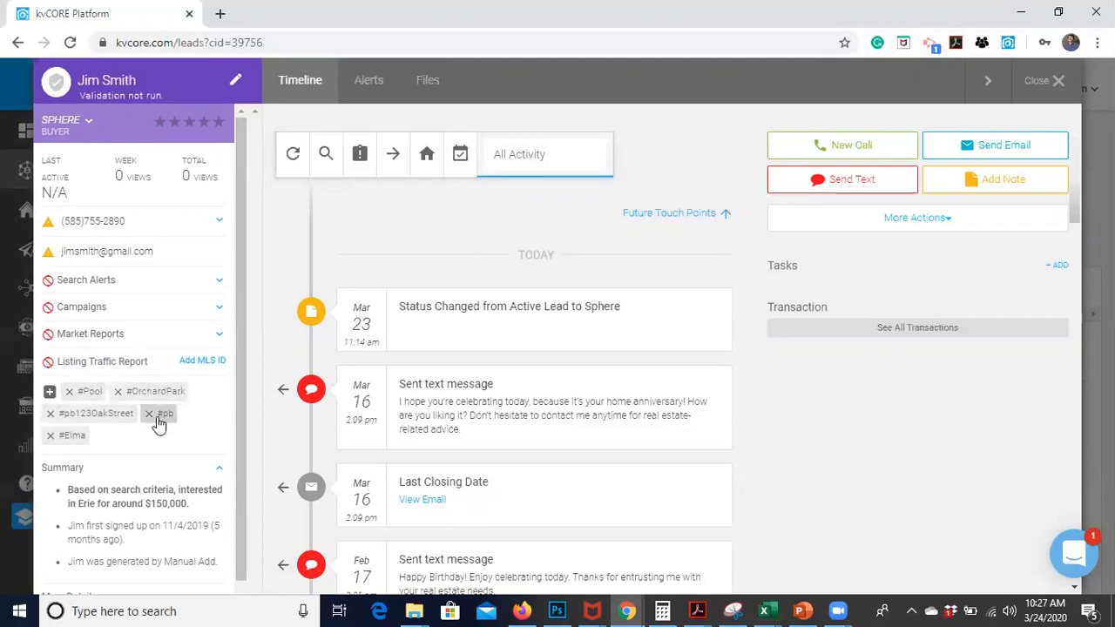
Step: Remove the Elma hashtag from the lead and update the tags
left_click(50, 393)
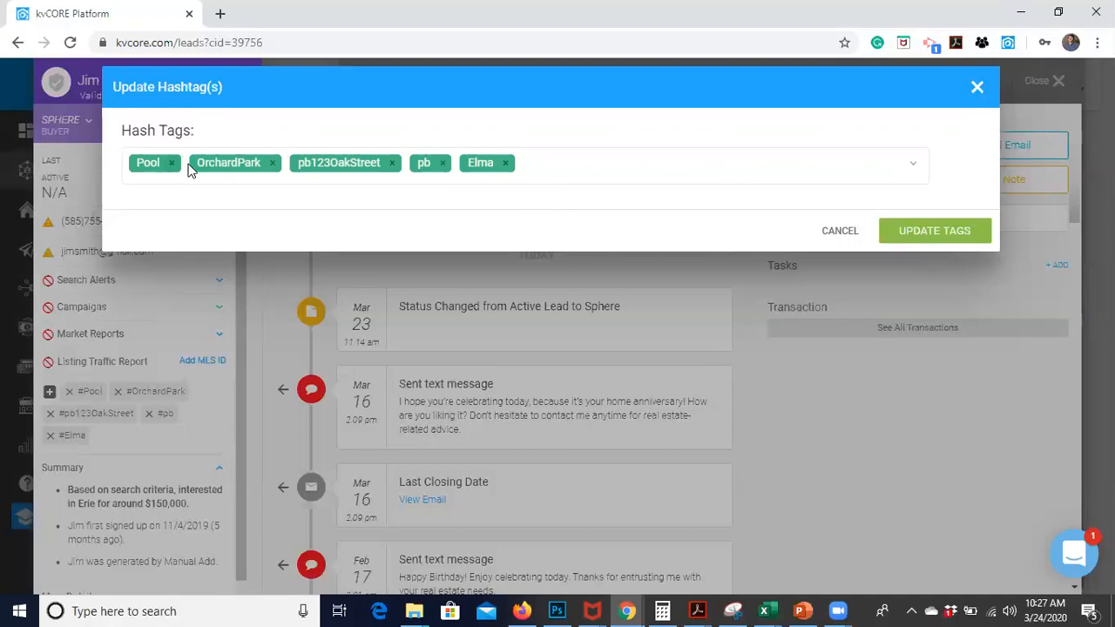
left_click(506, 164)
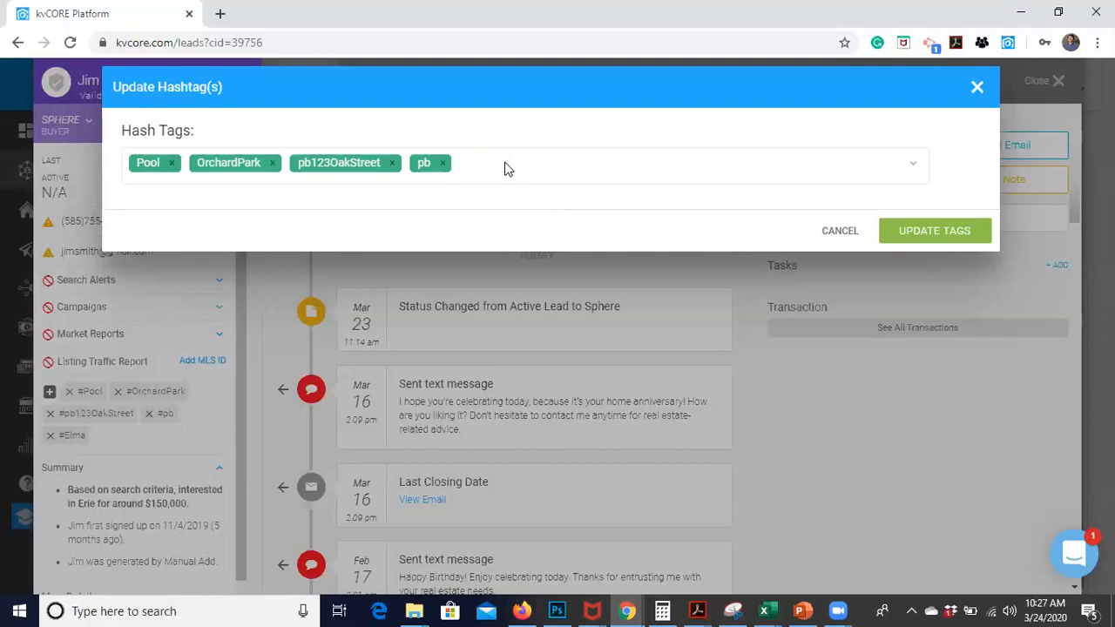
left_click(932, 231)
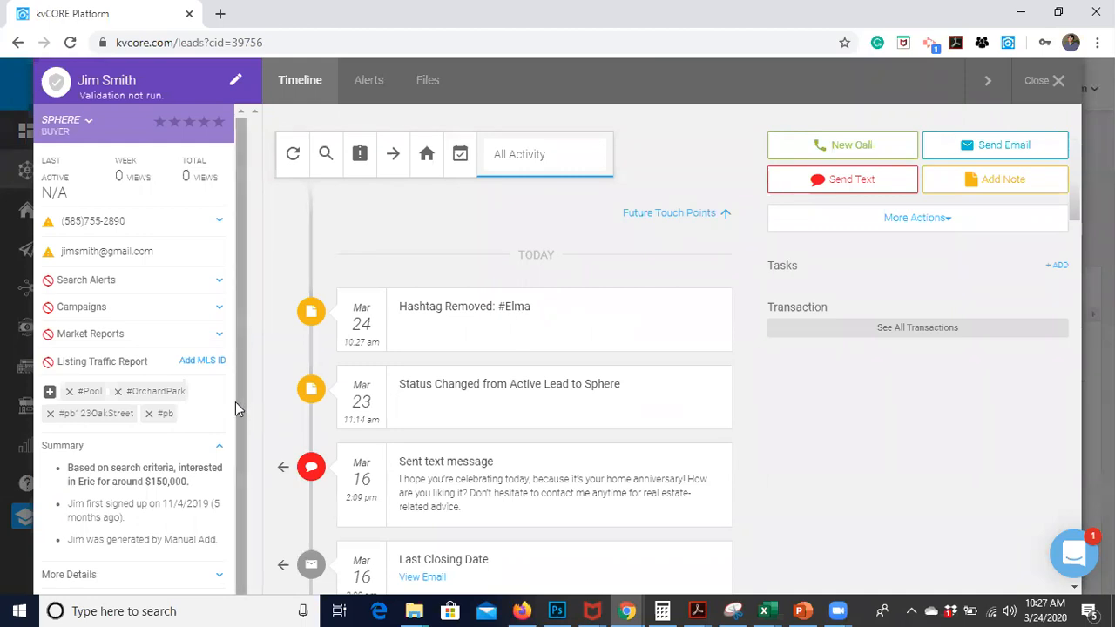
Step: Expand the lead's More Details and review the assigned agent, lender, contact info and home preferences
scroll(235, 407, "down", 1)
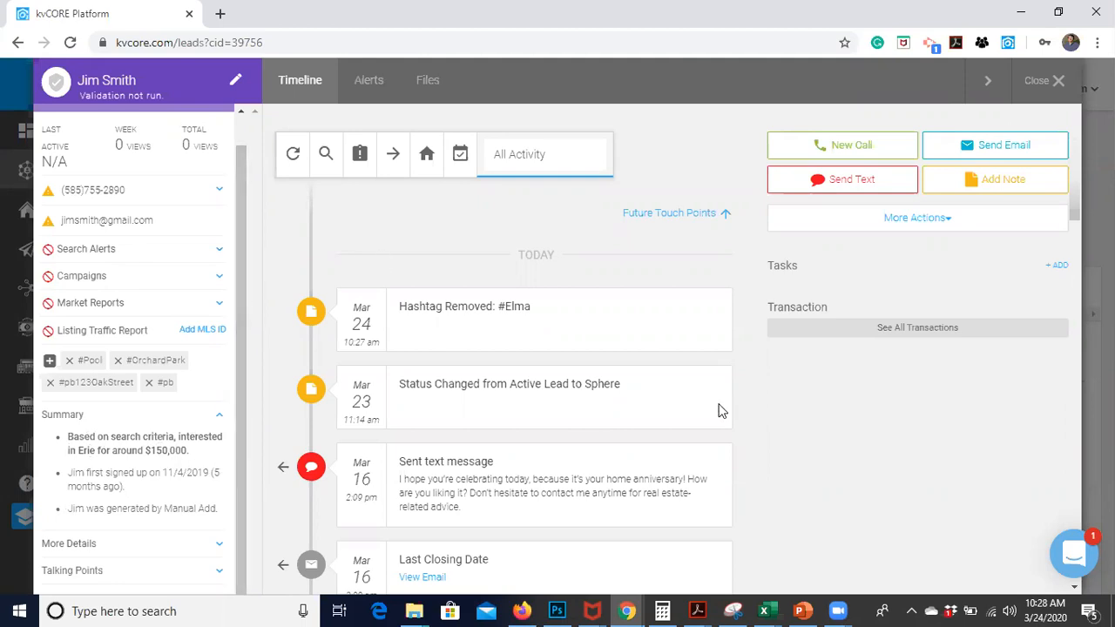
left_click(219, 546)
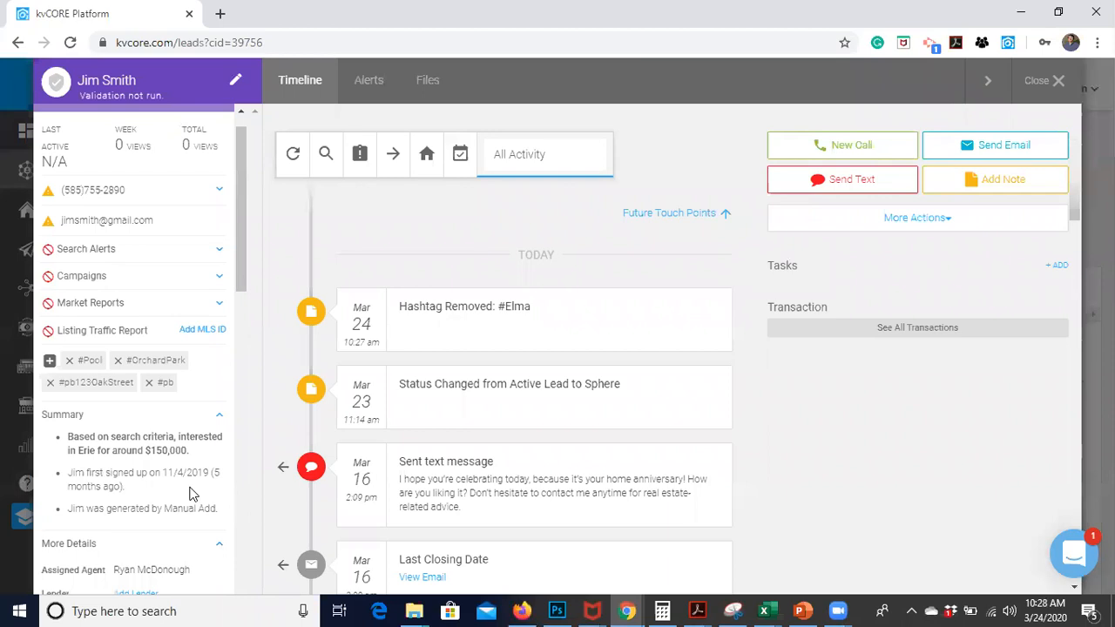
scroll(191, 492, "down", 2)
scroll(191, 494, "down", 1)
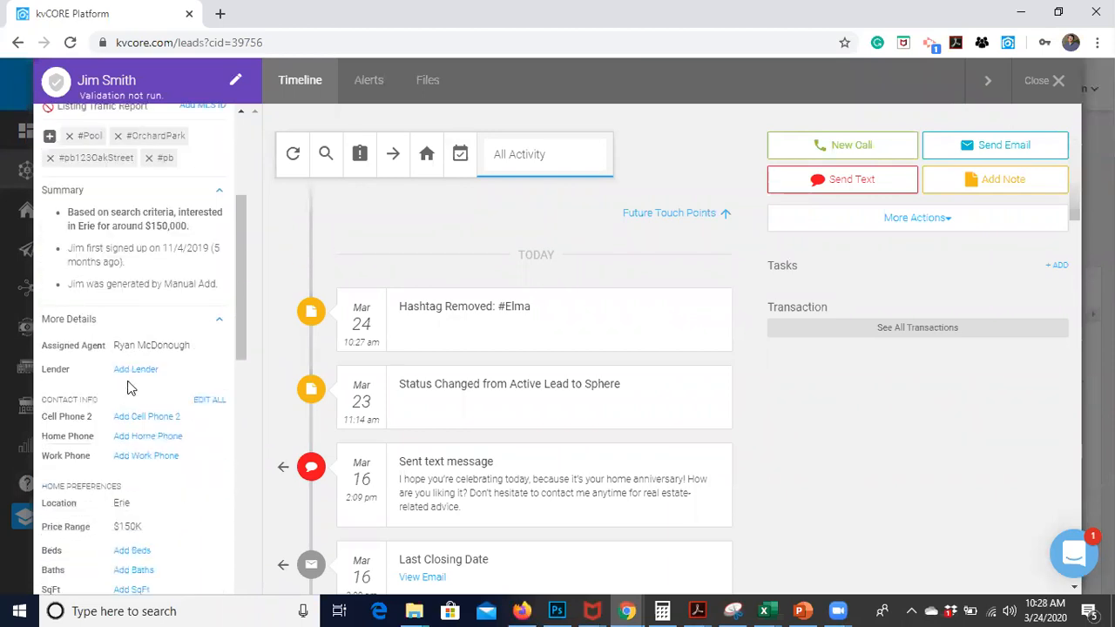
scroll(162, 426, "down", 1)
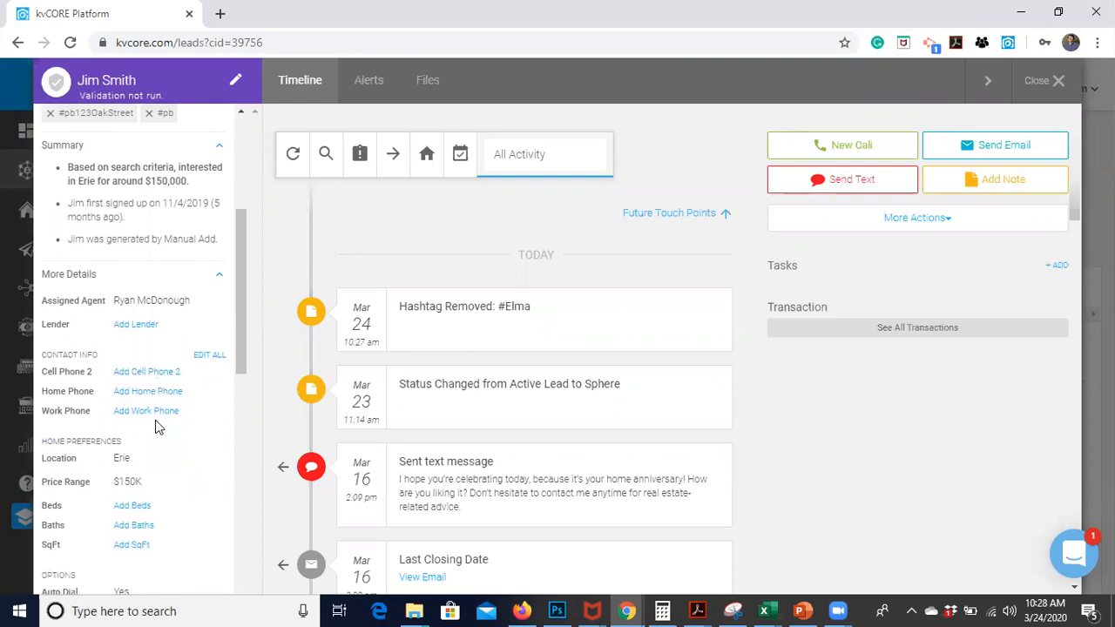
Step: Examine the rest of the lead's More Details: options, primary address, valuation, referral source, and other personal and social fields
scroll(159, 447, "down", 1)
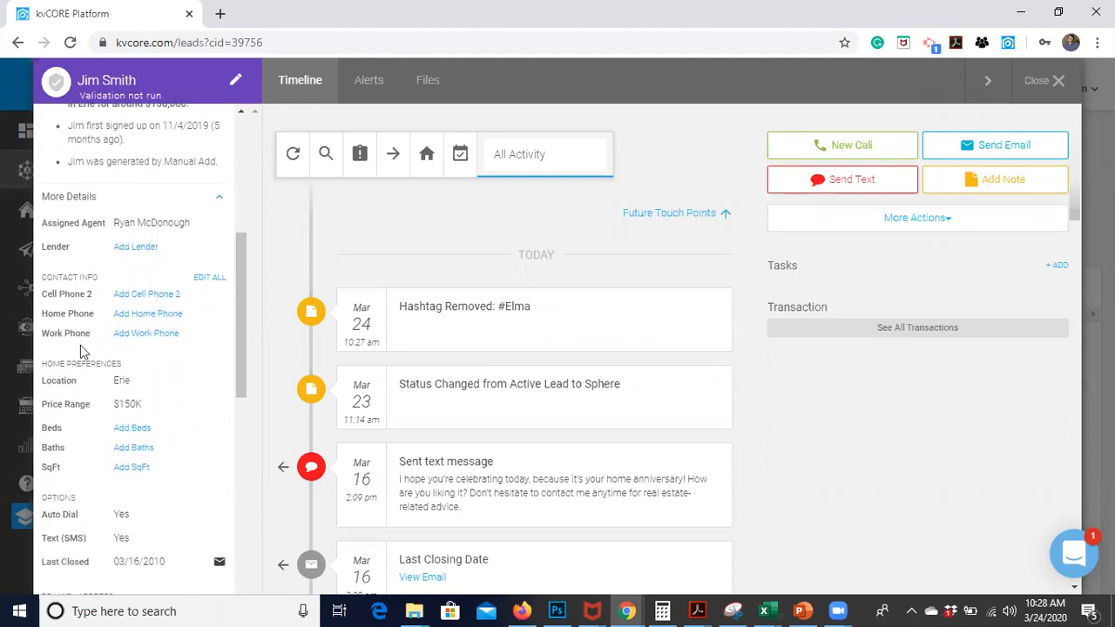
scroll(168, 411, "down", 2)
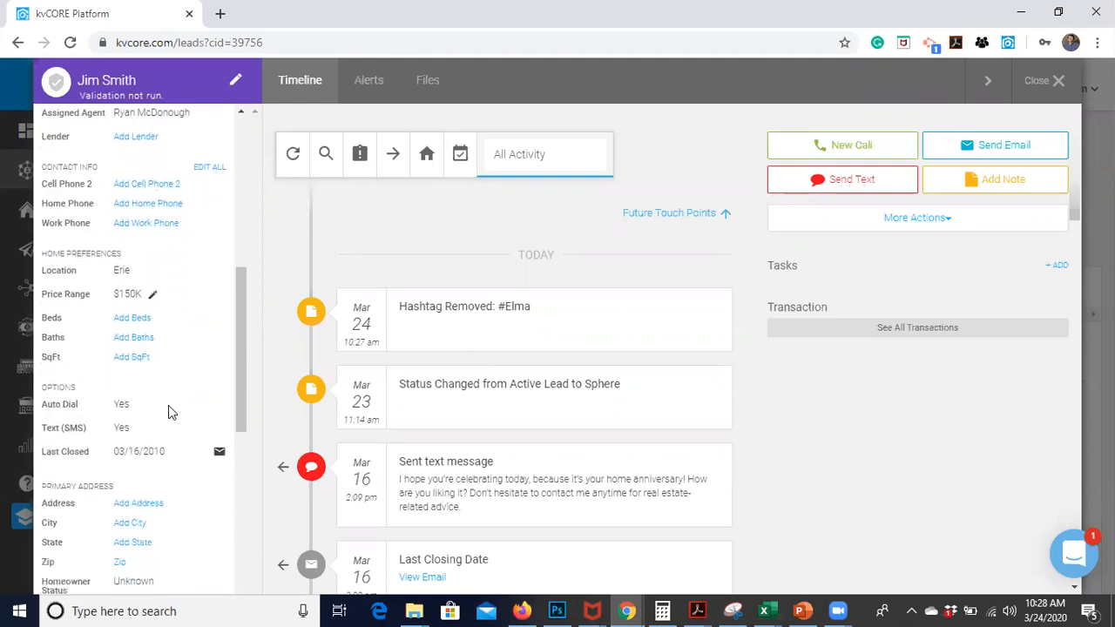
scroll(169, 408, "down", 1)
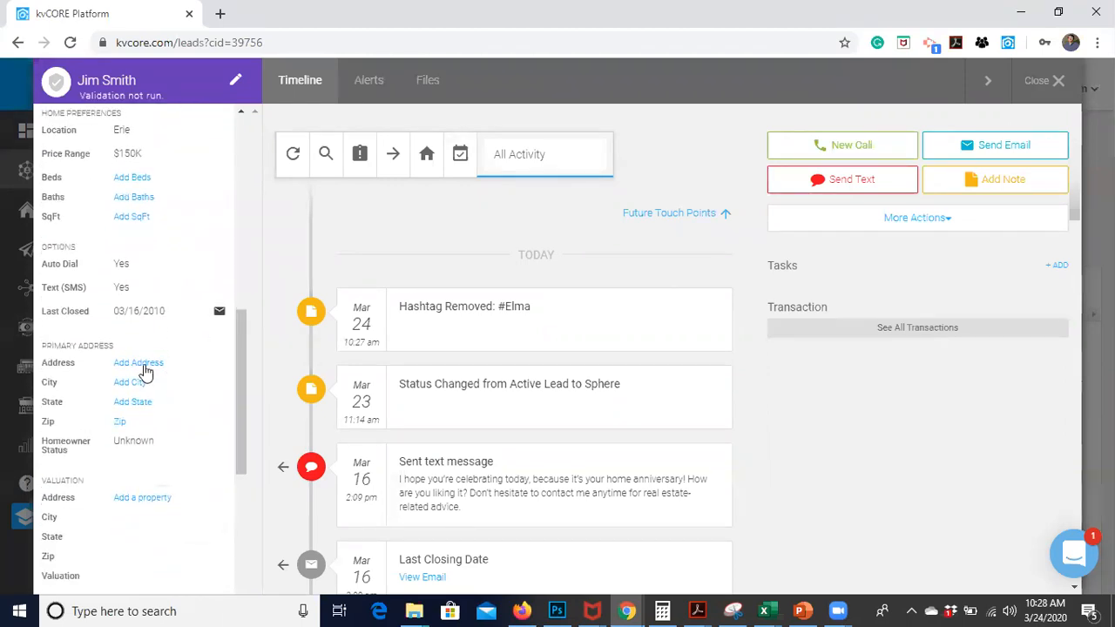
scroll(183, 455, "down", 1)
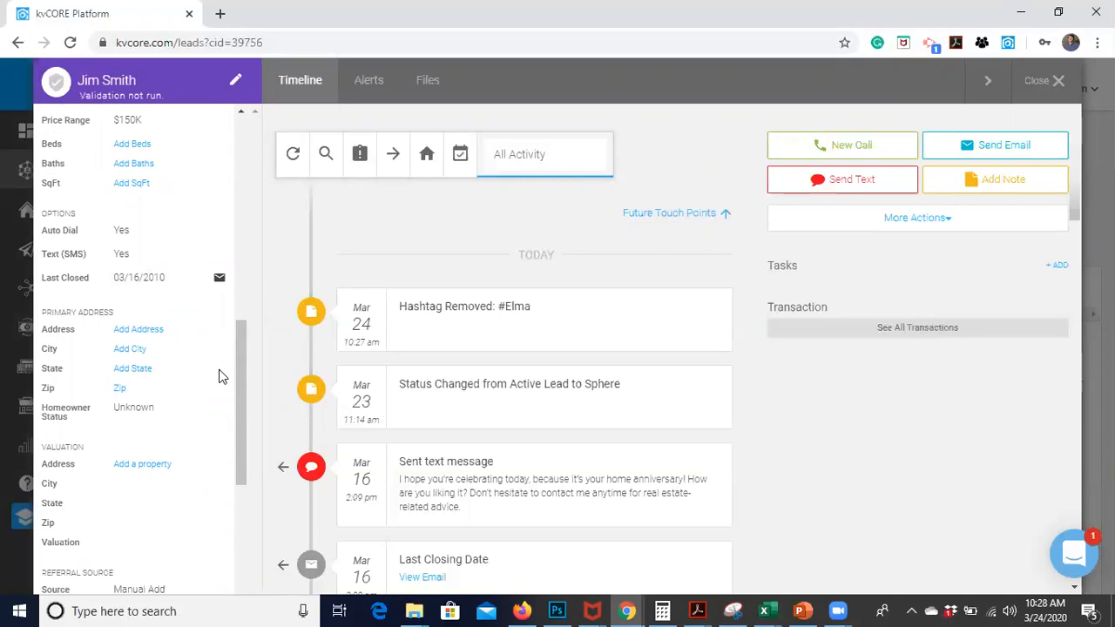
scroll(198, 457, "down", 2)
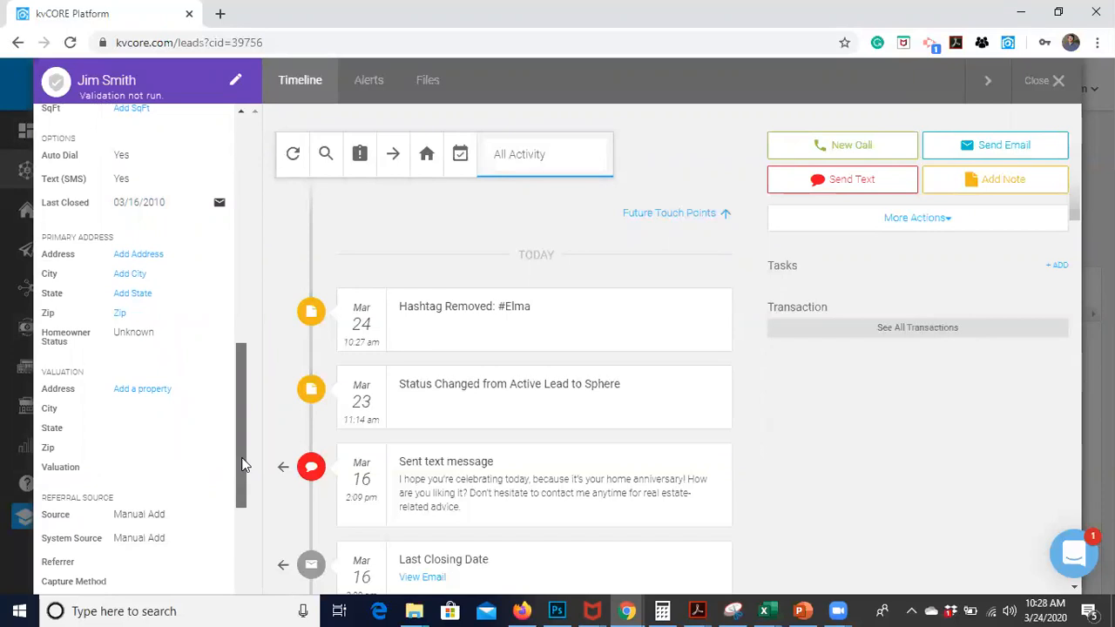
left_click_drag(243, 466, 244, 525)
scroll(169, 383, "down", 1)
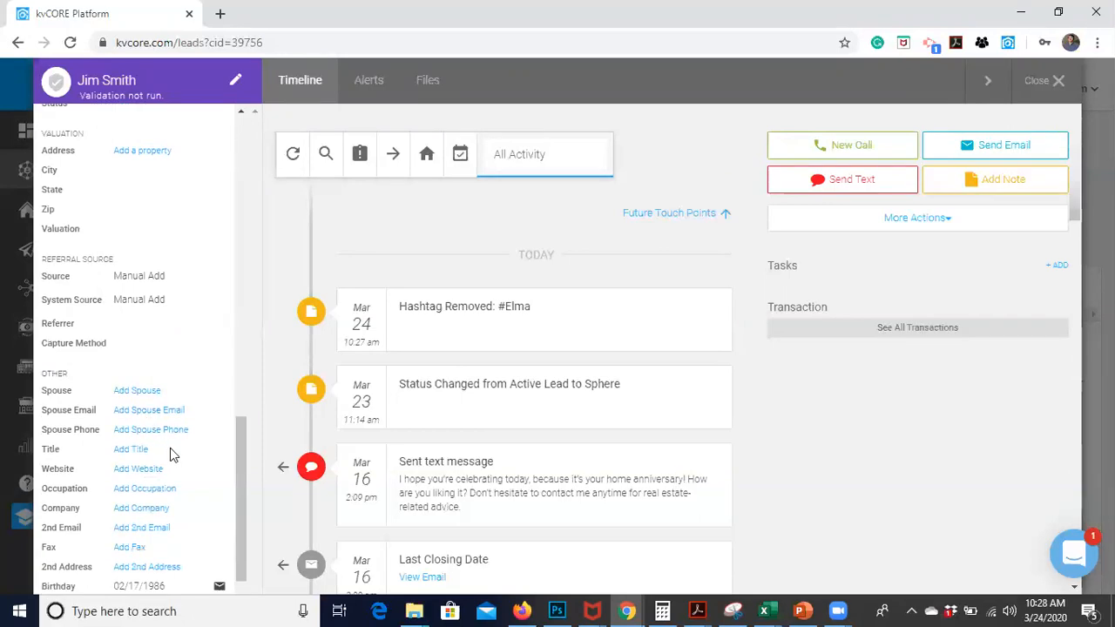
scroll(170, 448, "down", 1)
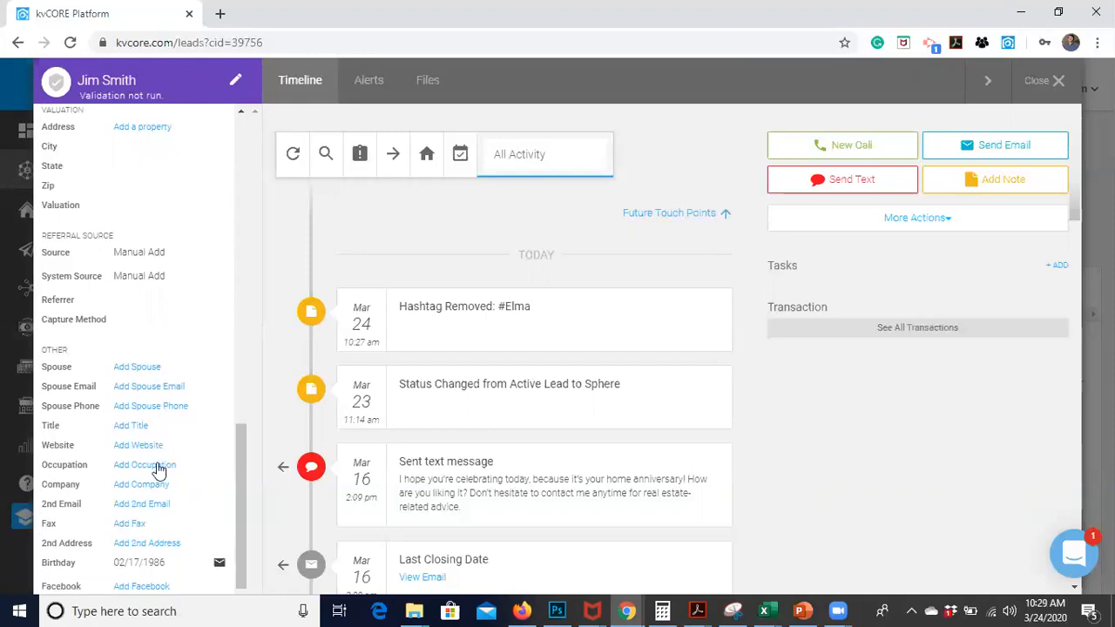
scroll(159, 470, "down", 3)
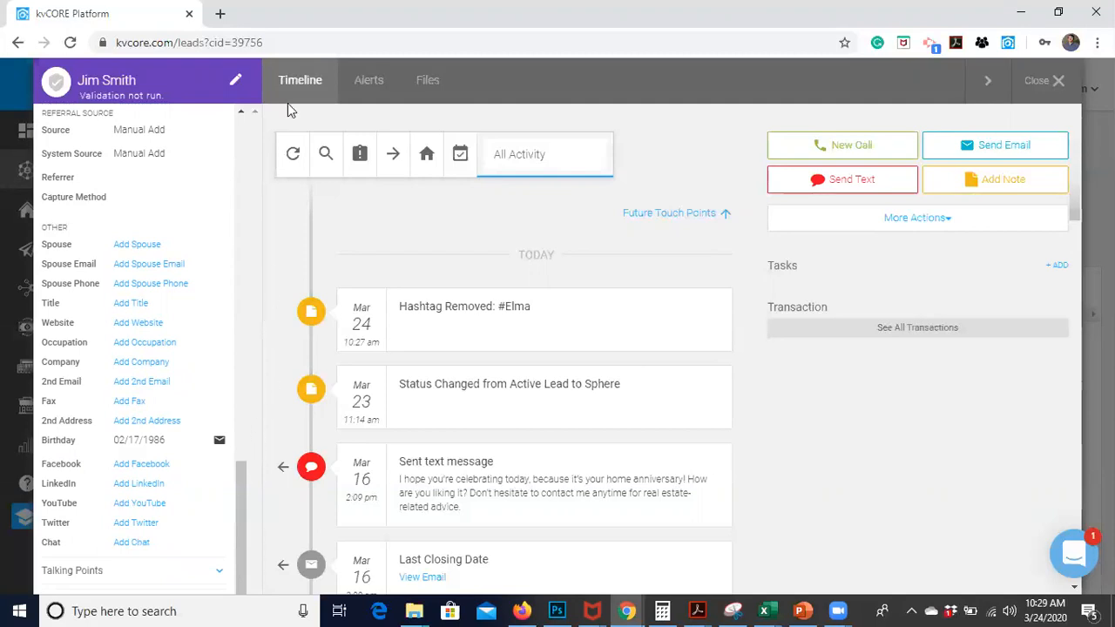
Step: Review the lead's first search alert, including its settings, status, summary and results
left_click(369, 81)
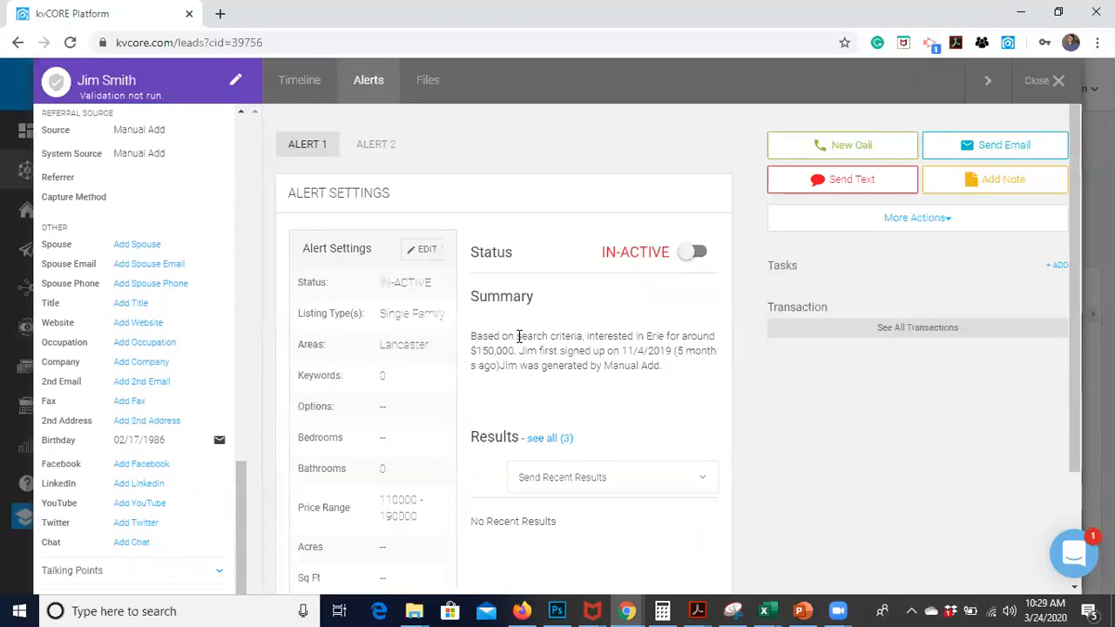
scroll(517, 435, "down", 3)
scroll(515, 331, "up", 2)
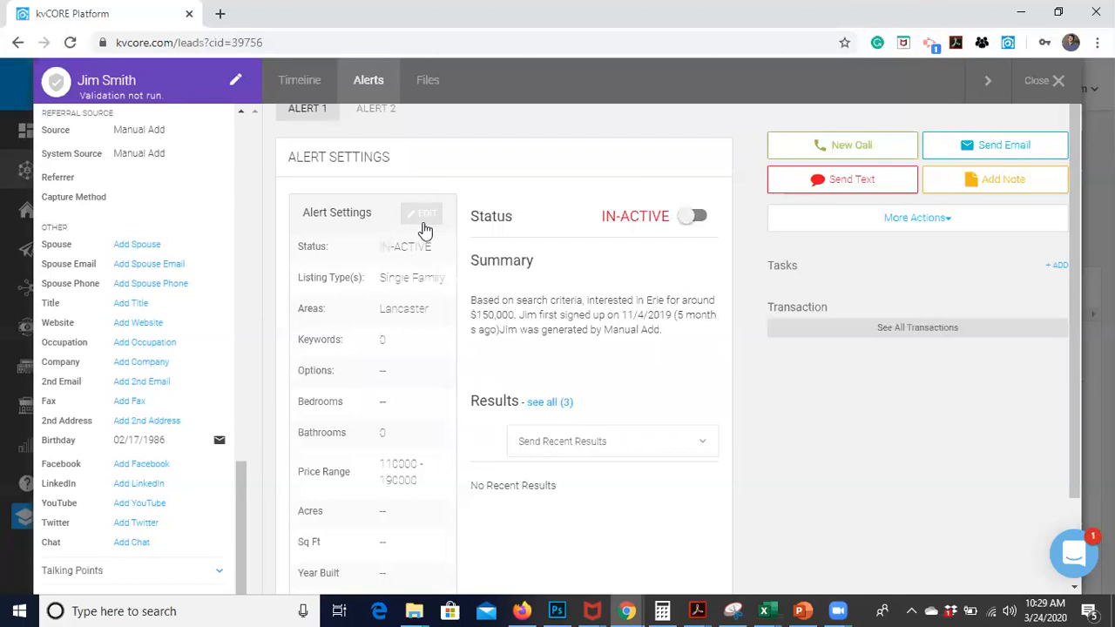
scroll(425, 233, "up", 1)
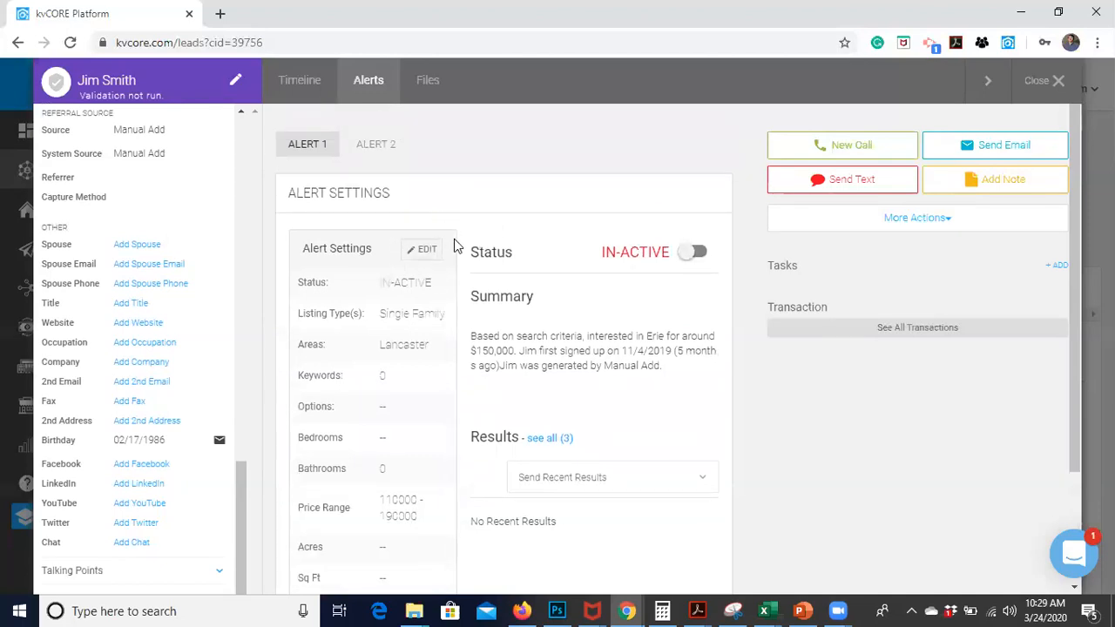
left_click(422, 254)
Step: Return to the lead's activity timeline and display the additional collaboration and communication actions available for the lead
left_click_drag(244, 523, 243, 155)
left_click(299, 79)
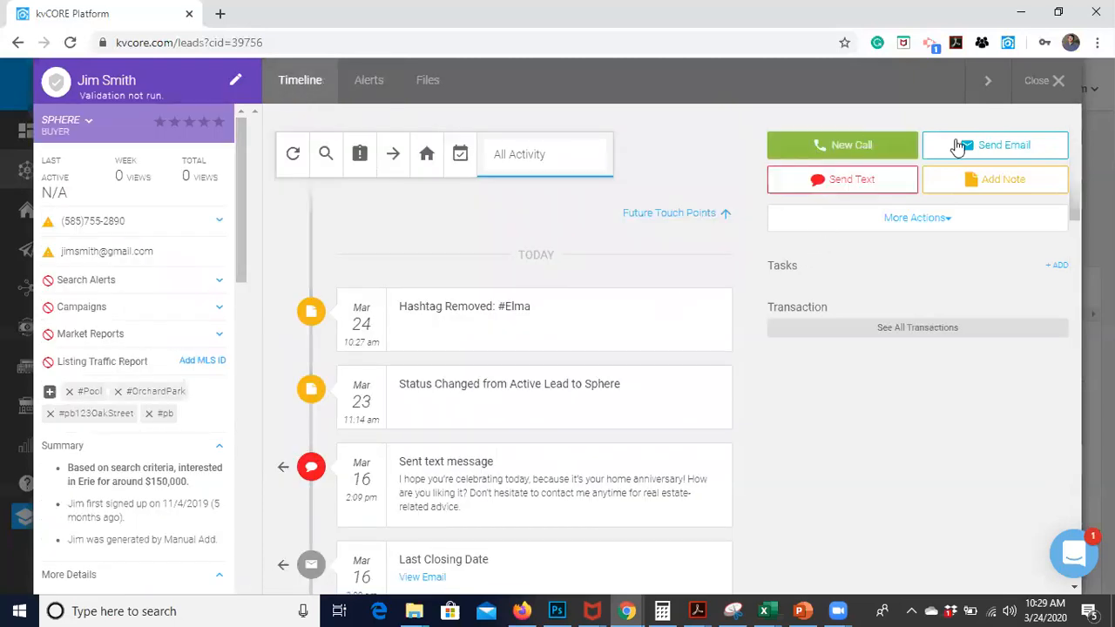
left_click(906, 221)
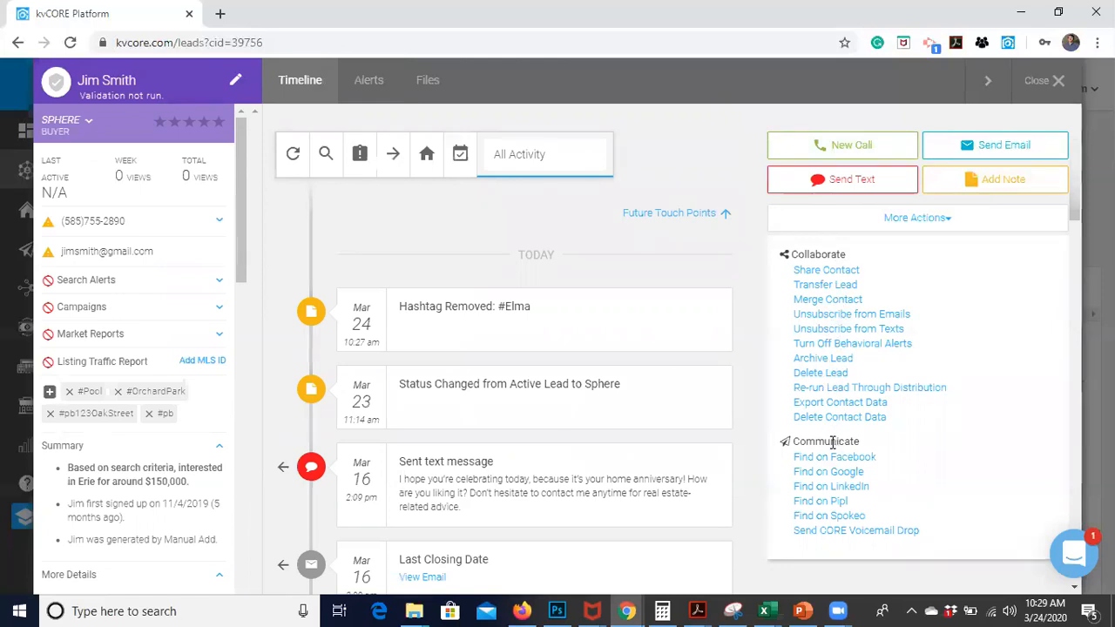
Step: Look through the lead's timeline of messages, contact updates, campaigns, tasks and hashtags, and close the lead record
scroll(605, 403, "down", 3)
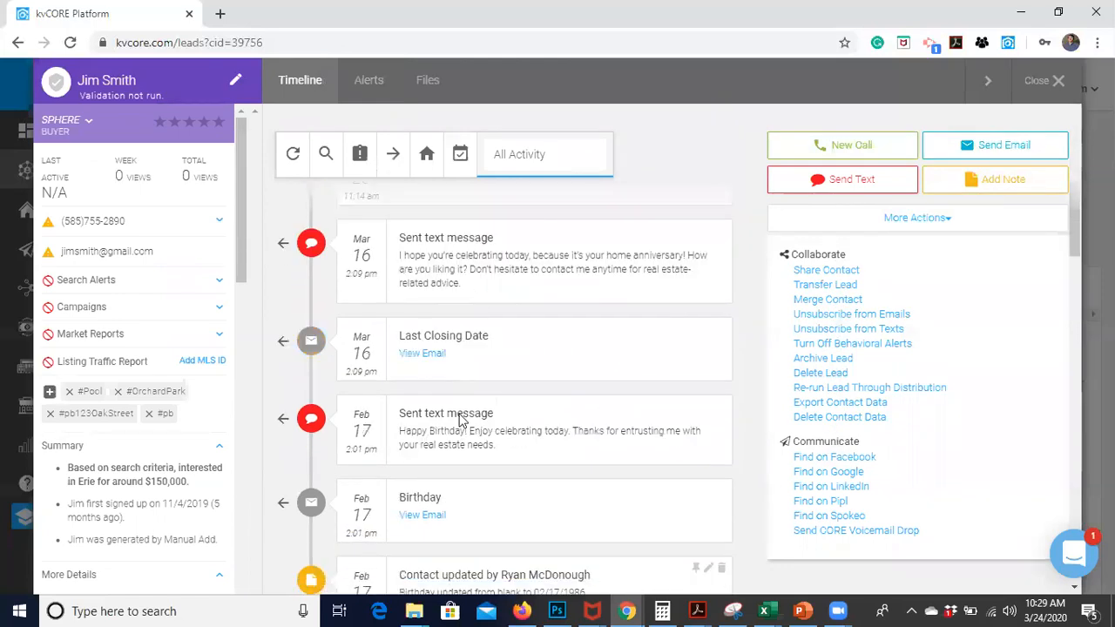
scroll(530, 418, "down", 3)
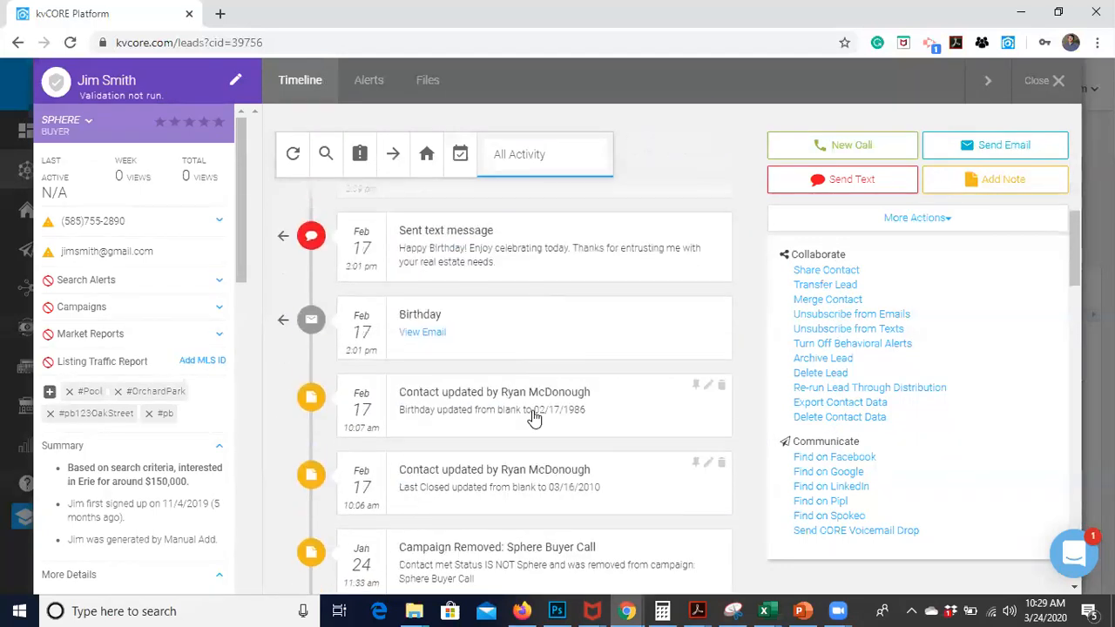
scroll(555, 324, "down", 1)
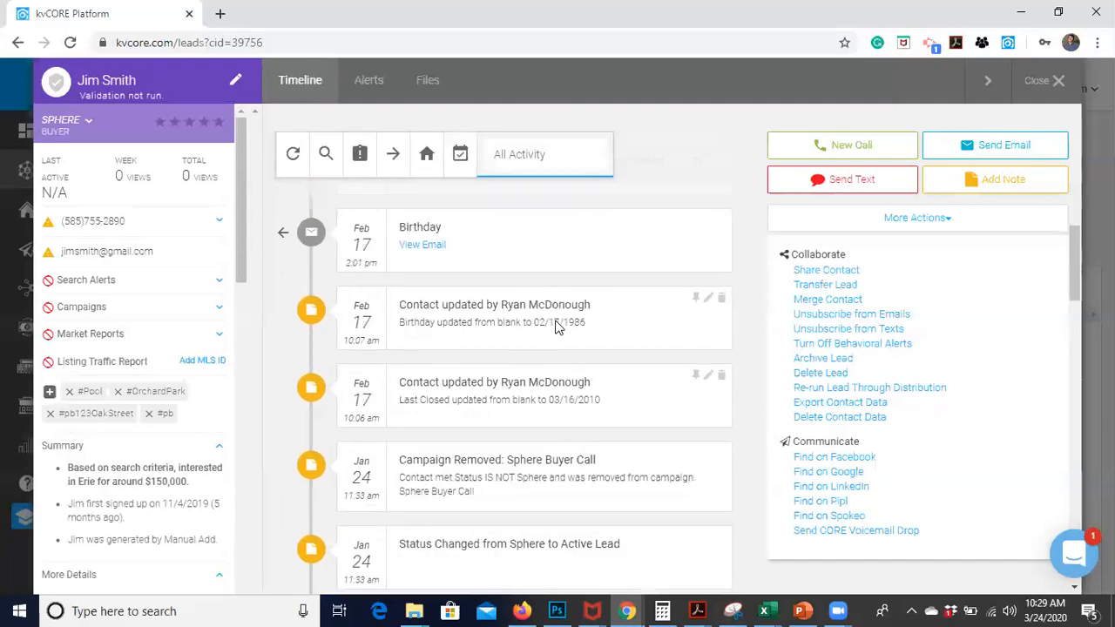
scroll(556, 324, "down", 1)
scroll(556, 323, "down", 2)
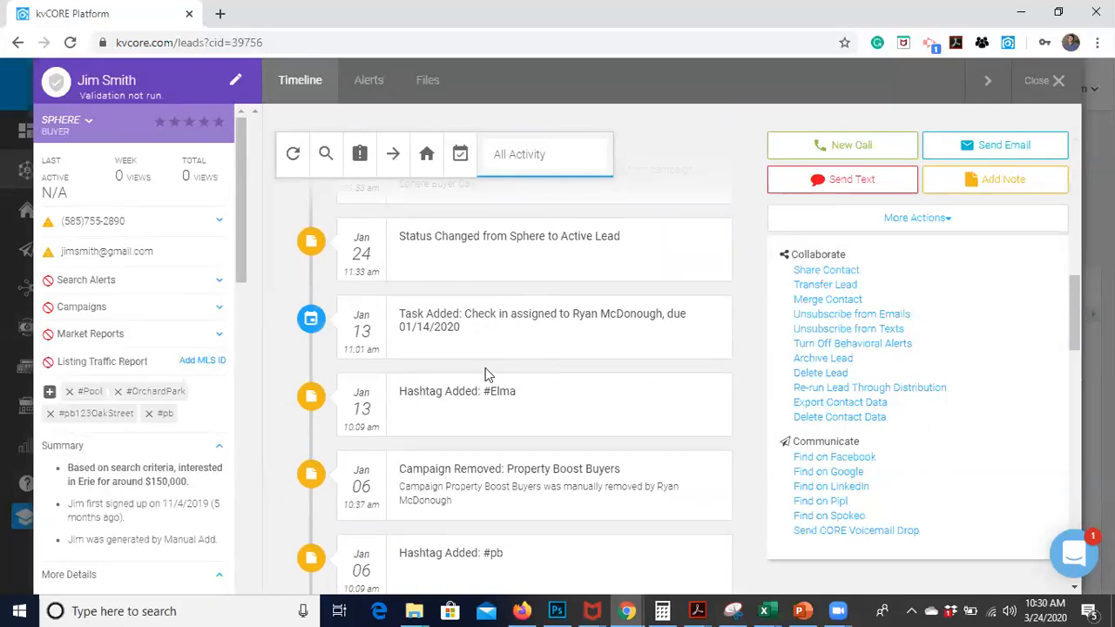
scroll(519, 370, "down", 2)
scroll(519, 366, "down", 3)
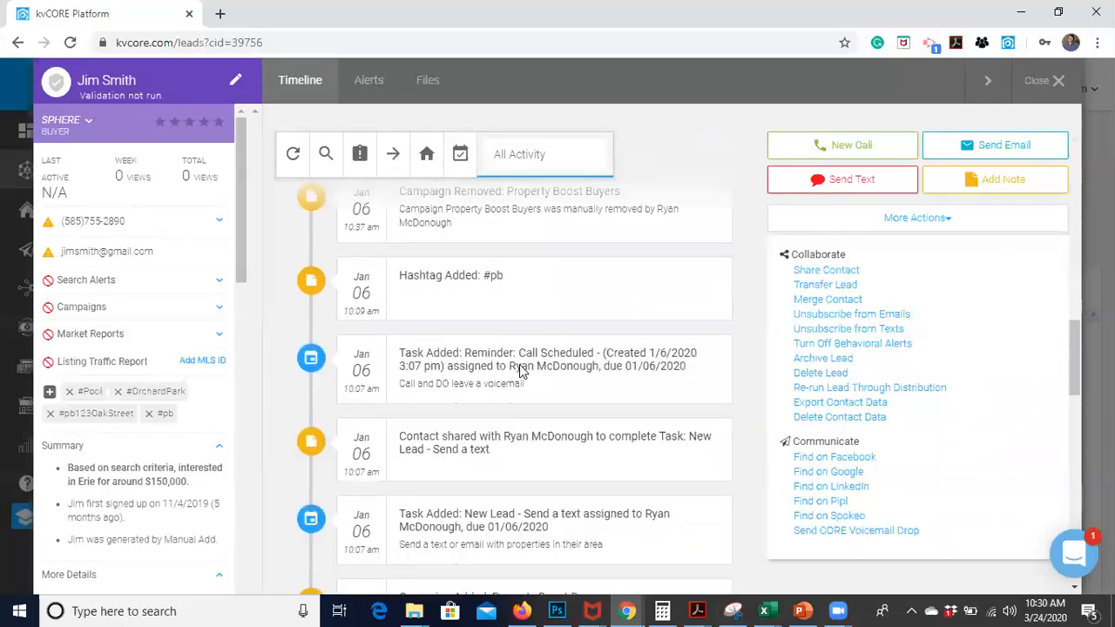
scroll(520, 366, "up", 13)
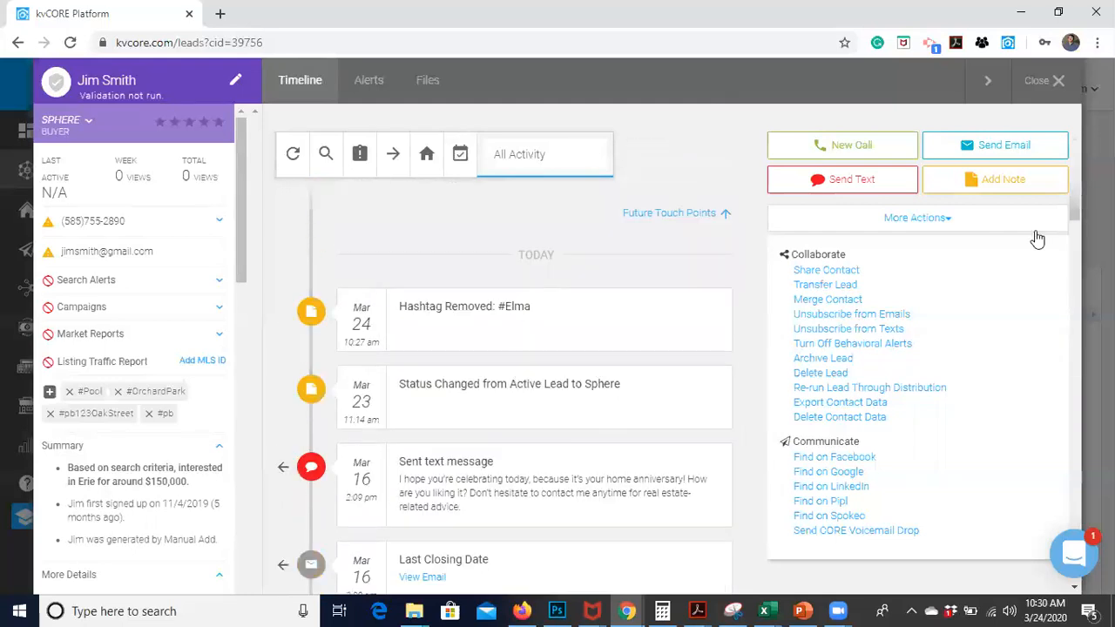
left_click(1055, 81)
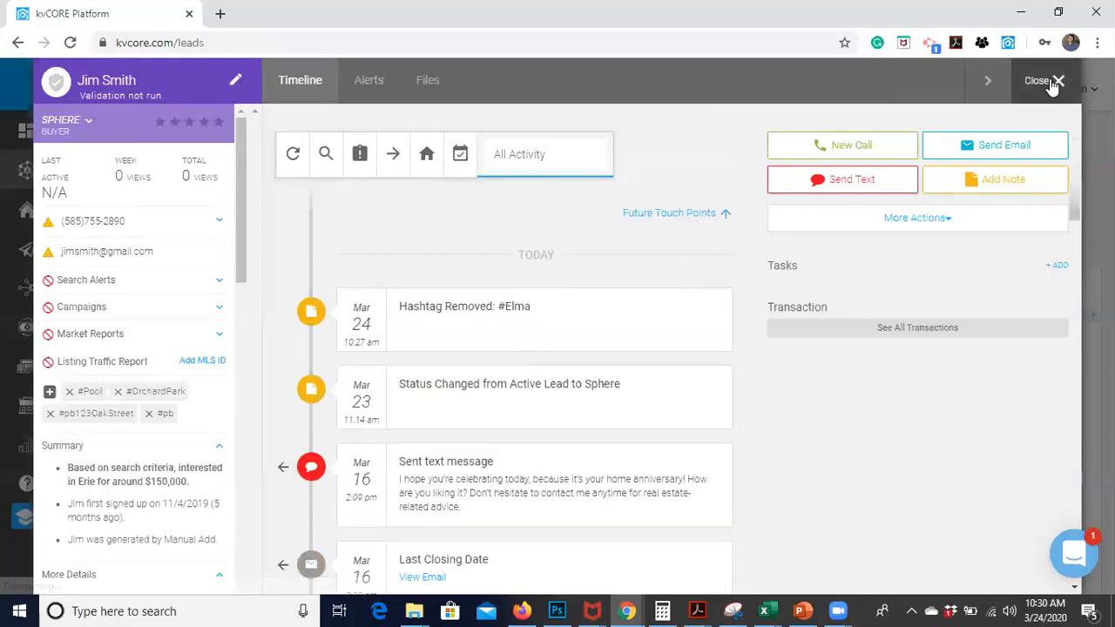